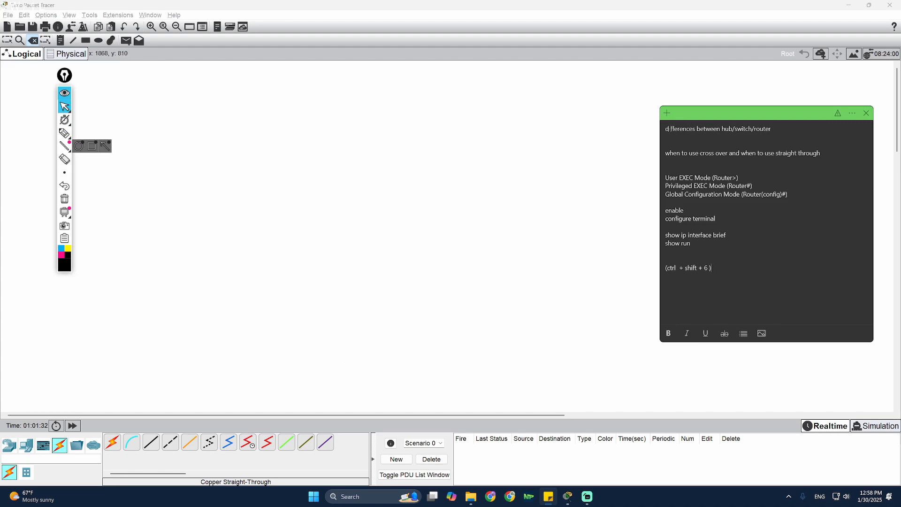
- Set the sticky note aside and bring Packet Tracer's blank workspace with router models to the front
left_click_drag(668, 129, 773, 130)
left_click(732, 129)
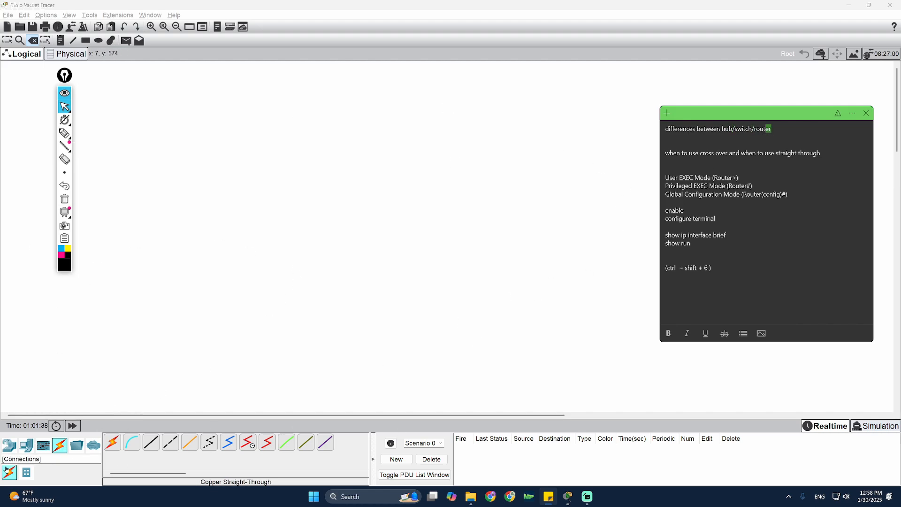
left_click(8, 447)
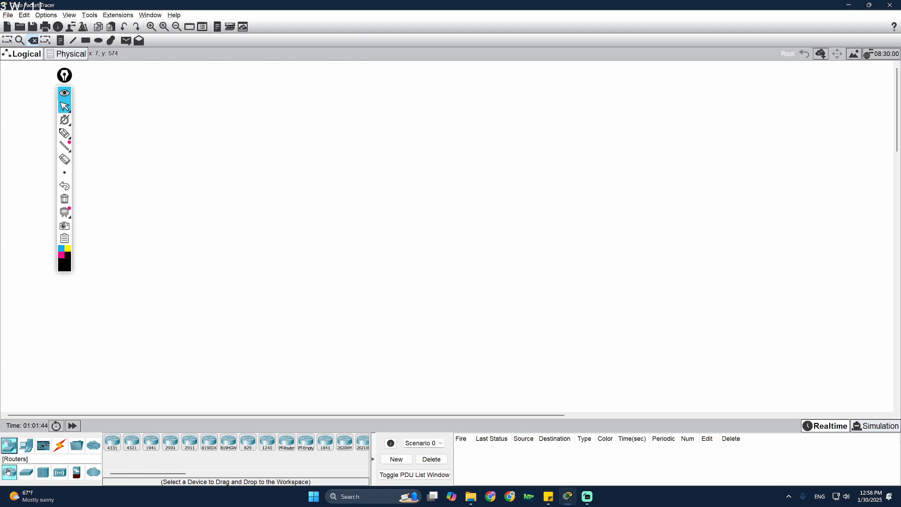
- Place a generic PT-Hub, Hub2, on the canvas
left_click(42, 472)
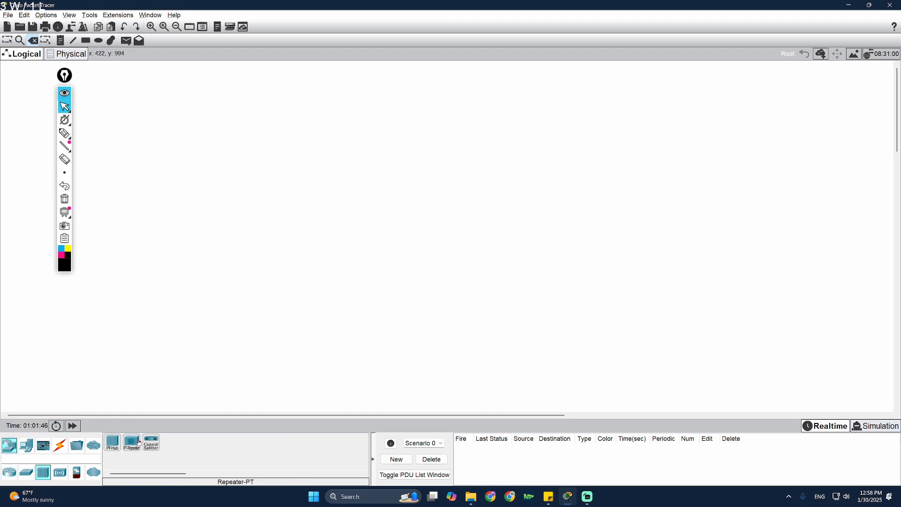
left_click(113, 443)
left_click(220, 184)
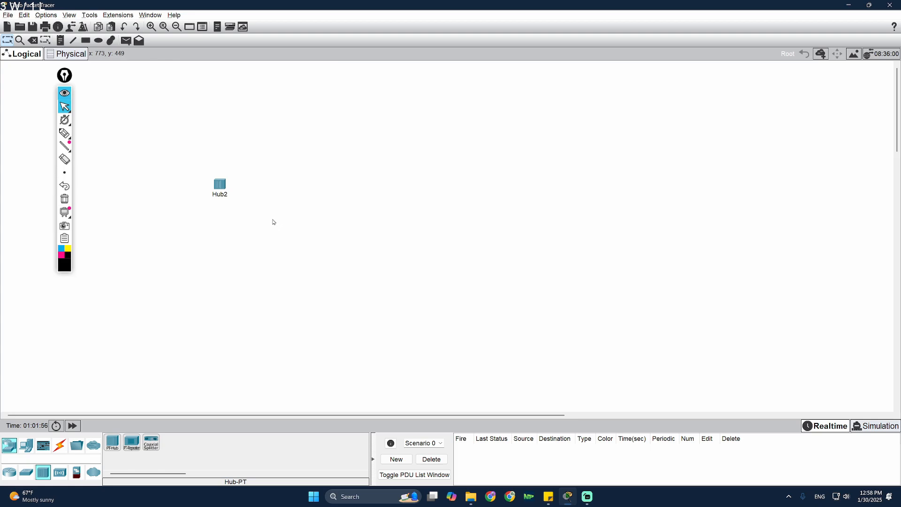
left_click_drag(219, 185, 222, 176)
- Place three generic PCs, PC15, PC16 and PC17, in a row beneath Hub2
left_click(26, 445)
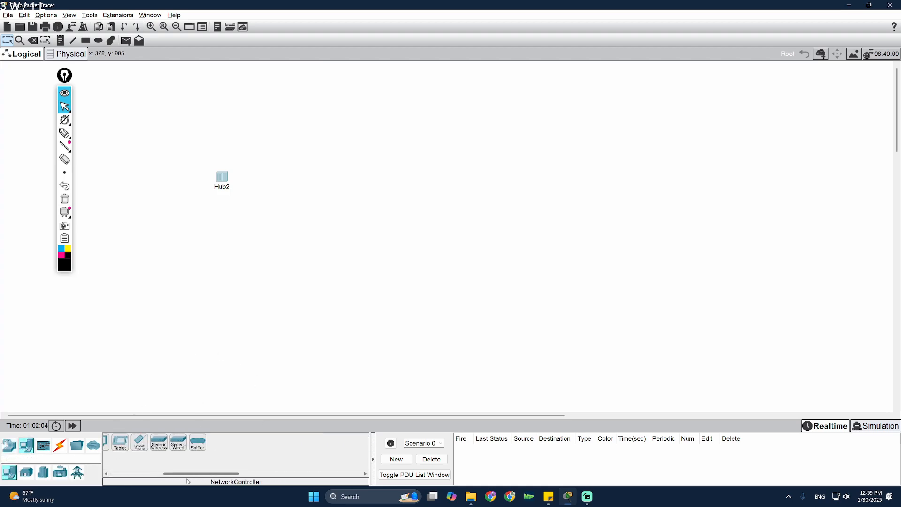
left_click(112, 442)
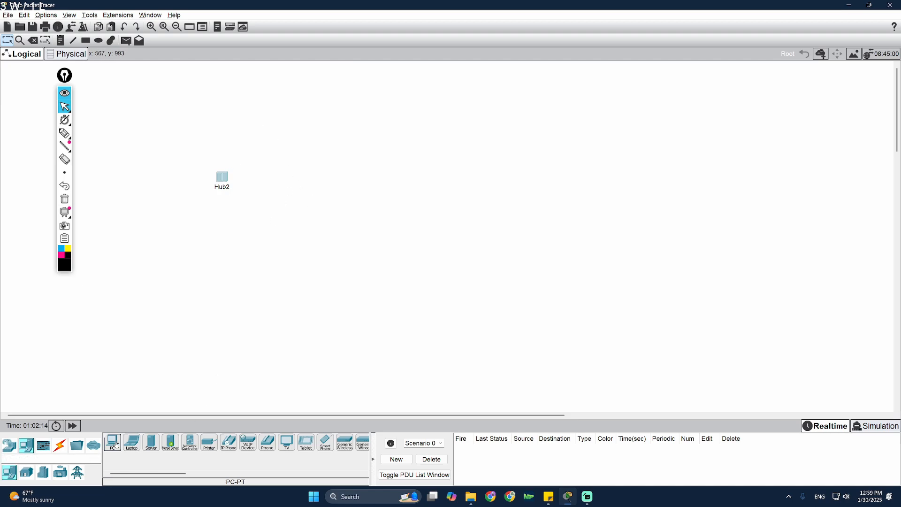
left_click(117, 445)
left_click(176, 237)
left_click(223, 234)
left_click(269, 240)
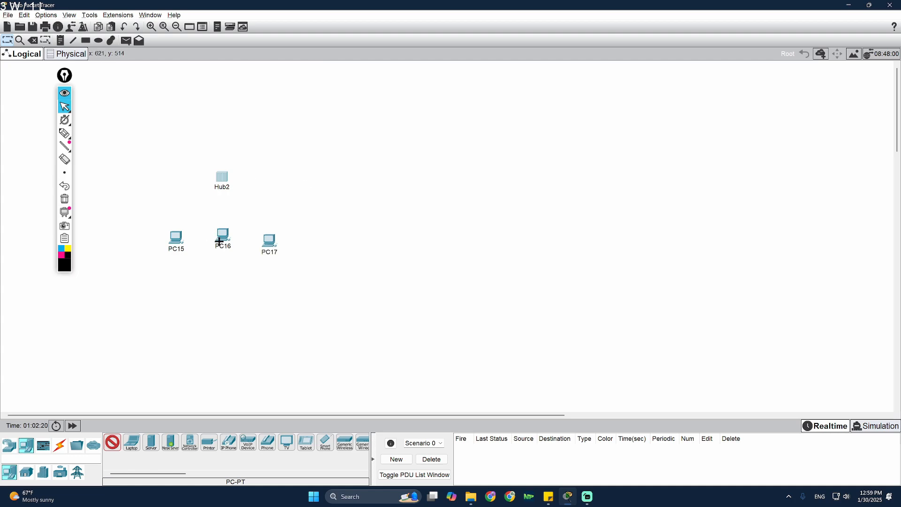
key("Escape")
left_click_drag(224, 238, 268, 239)
mouse_move(178, 236)
left_mouse_down()
mouse_move(186, 237)
mouse_move(182, 244)
left_mouse_up()
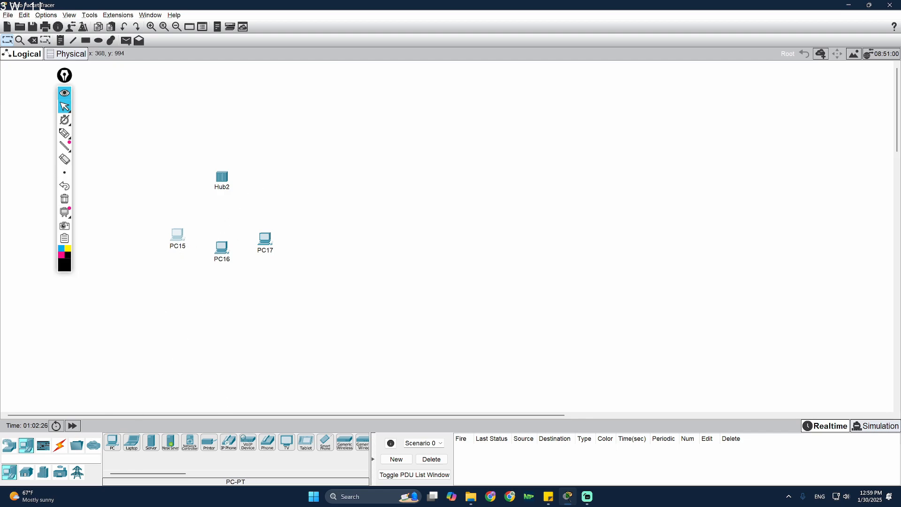
- Connect Hub2's Fa0 to PC15's Fa0 with a copper straight-through cable
left_click(60, 446)
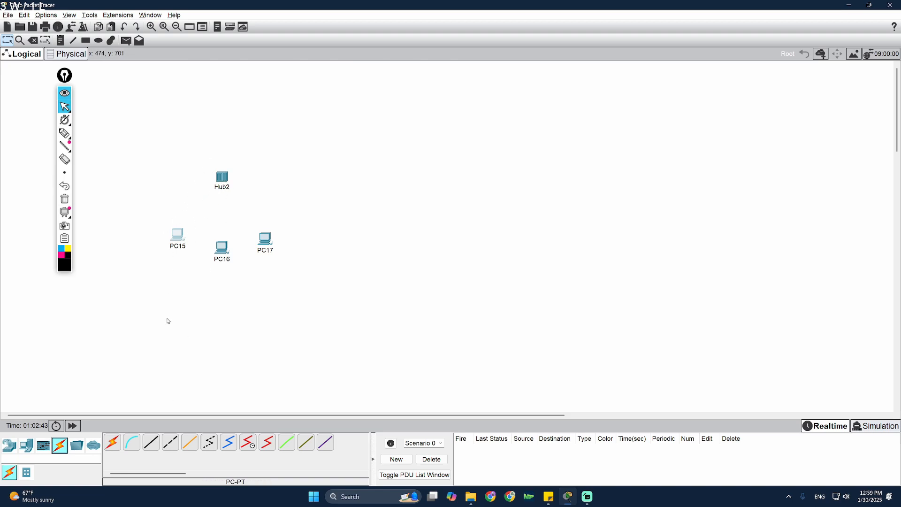
left_click(153, 447)
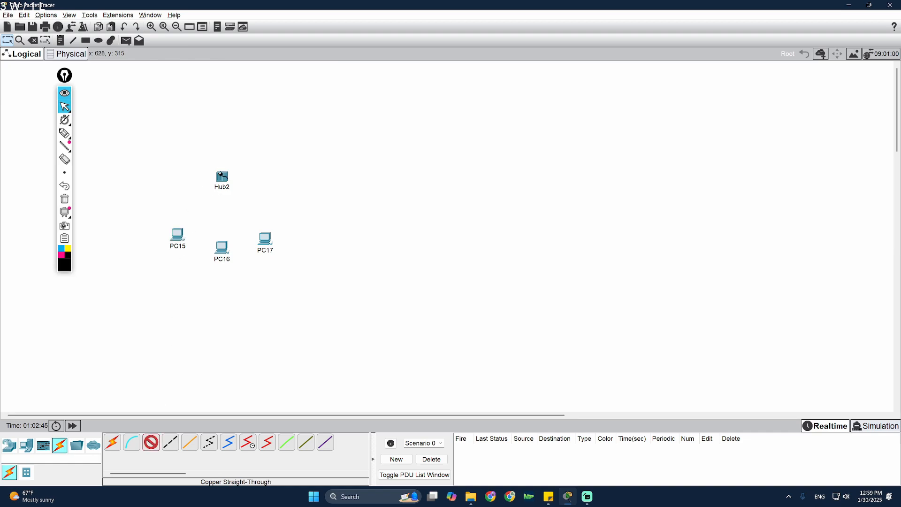
left_click(223, 178)
left_click(233, 186)
left_click(178, 235)
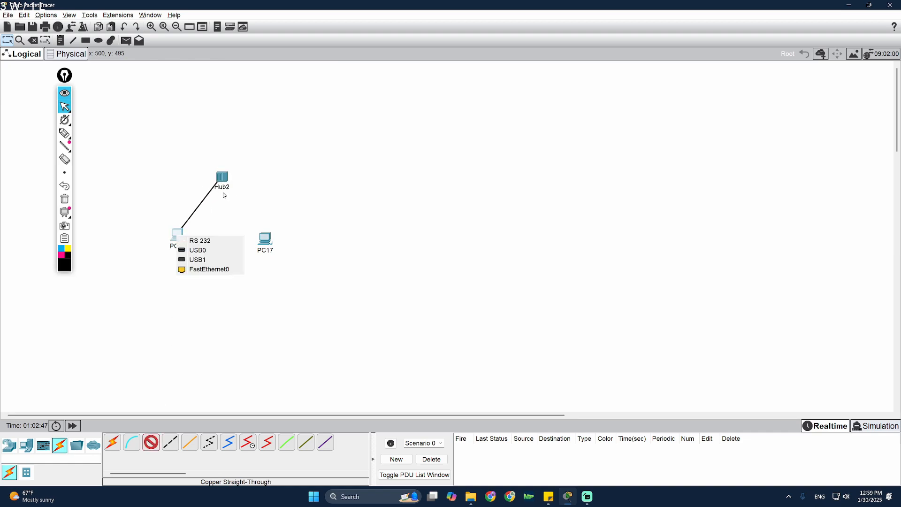
left_click(198, 270)
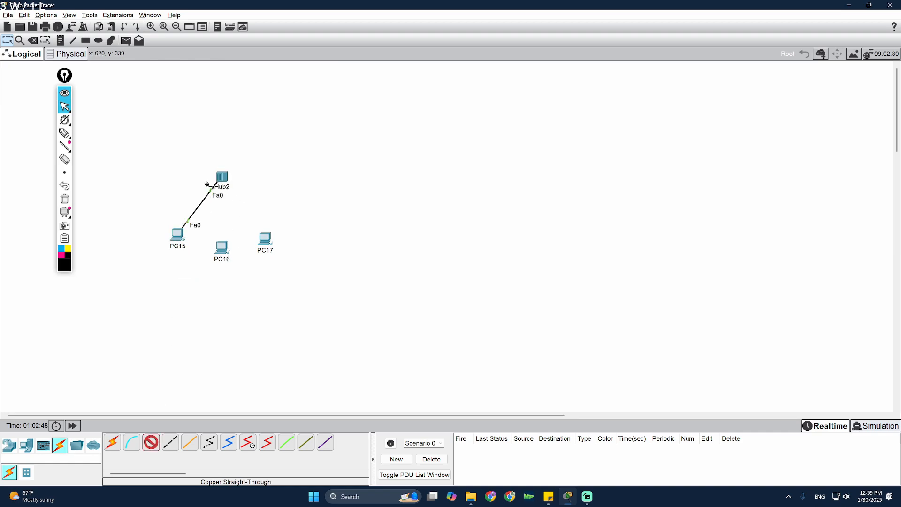
- Add a copper cross-over cable between PC16 and PC17, then delete it
left_click(172, 442)
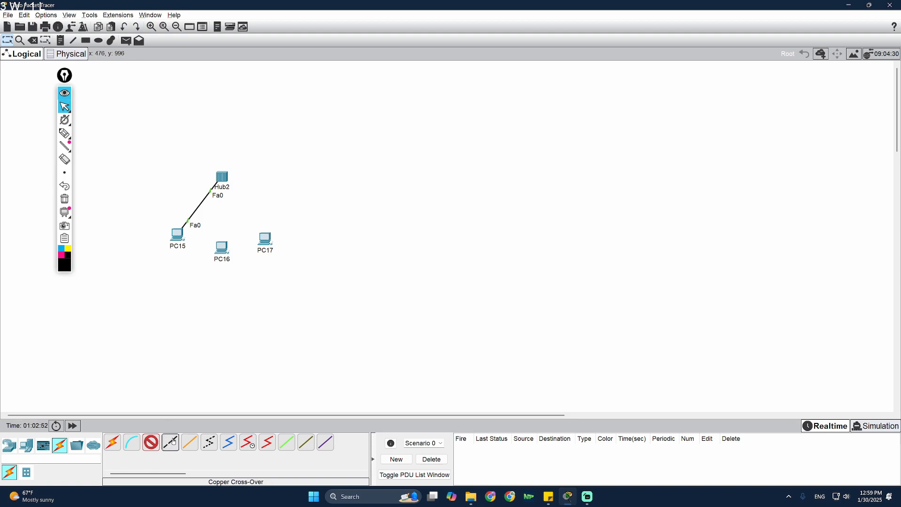
left_click(222, 243)
left_click(248, 282)
left_click(266, 239)
left_click(291, 273)
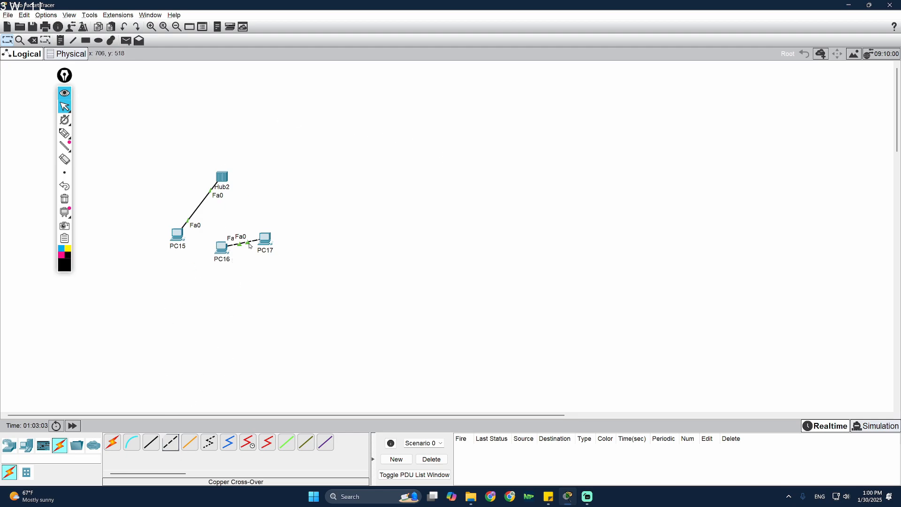
left_click_drag(264, 239, 277, 234)
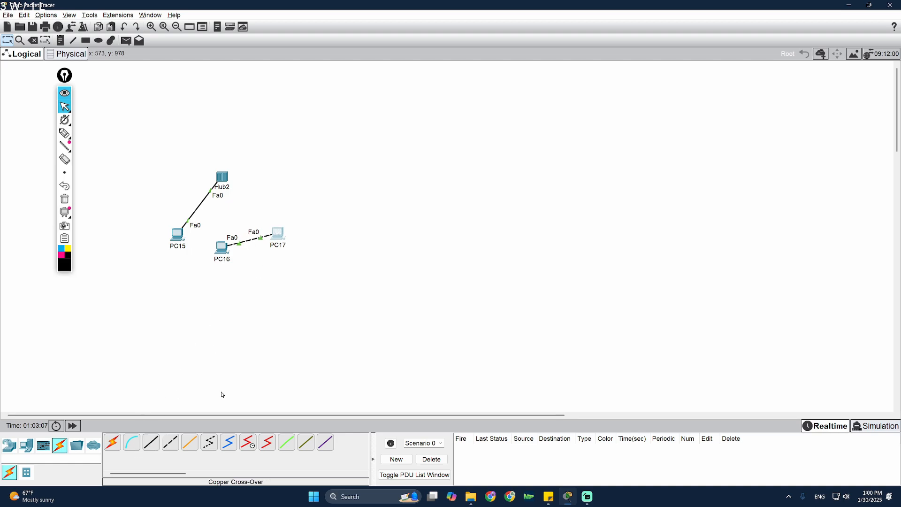
left_click(32, 40)
left_click(249, 241)
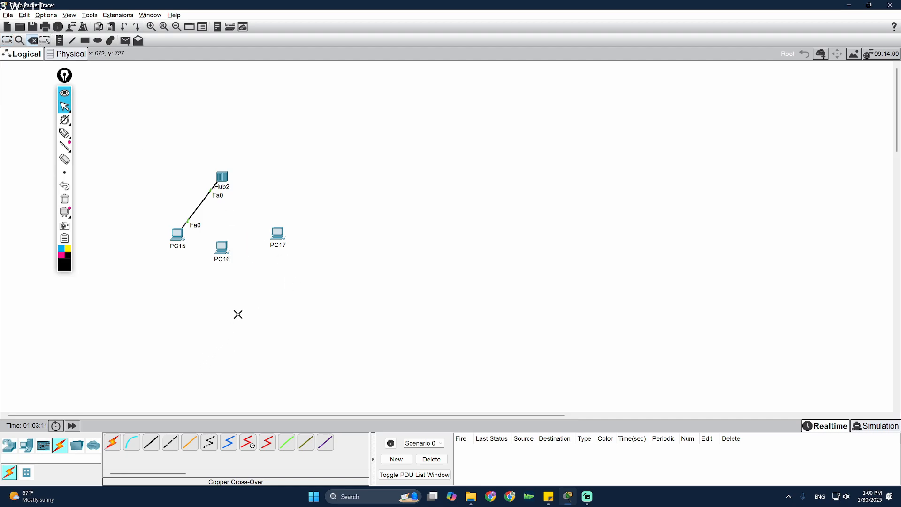
- Cable Hub2's Fa1 and Fa2 ports to the Fa0 ports of PC16 and PC17 with straight-through copper
key("Escape")
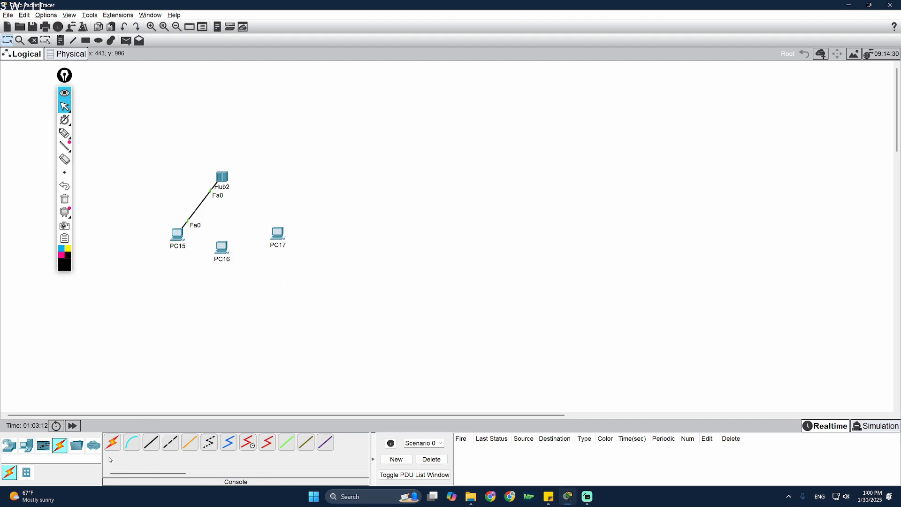
left_click(152, 442)
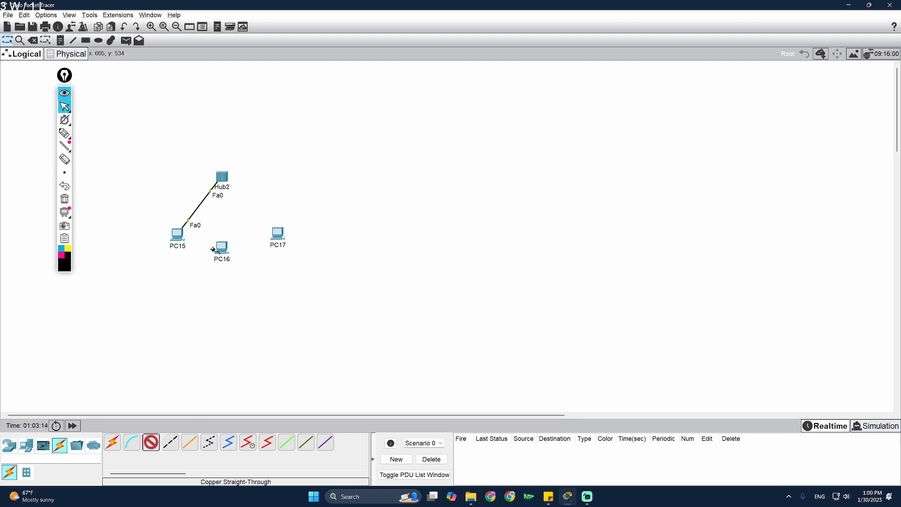
left_click(223, 177)
left_click(242, 185)
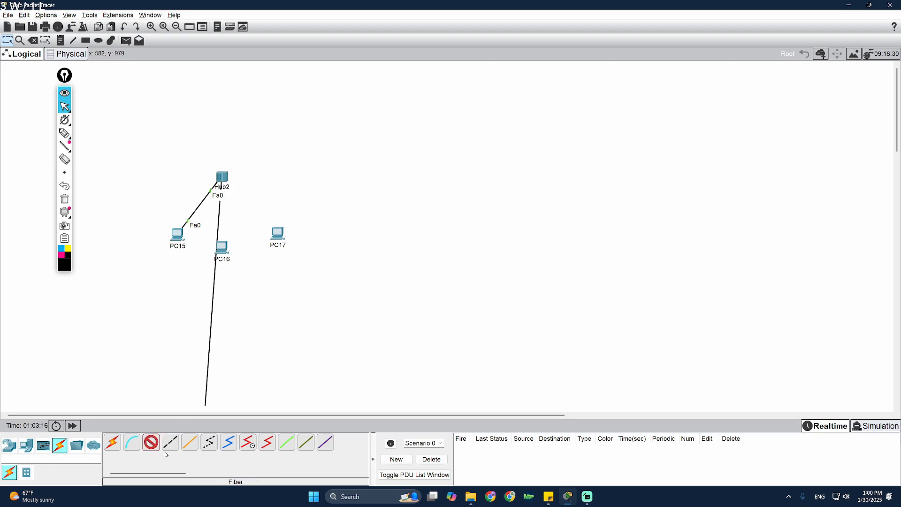
left_click(225, 247)
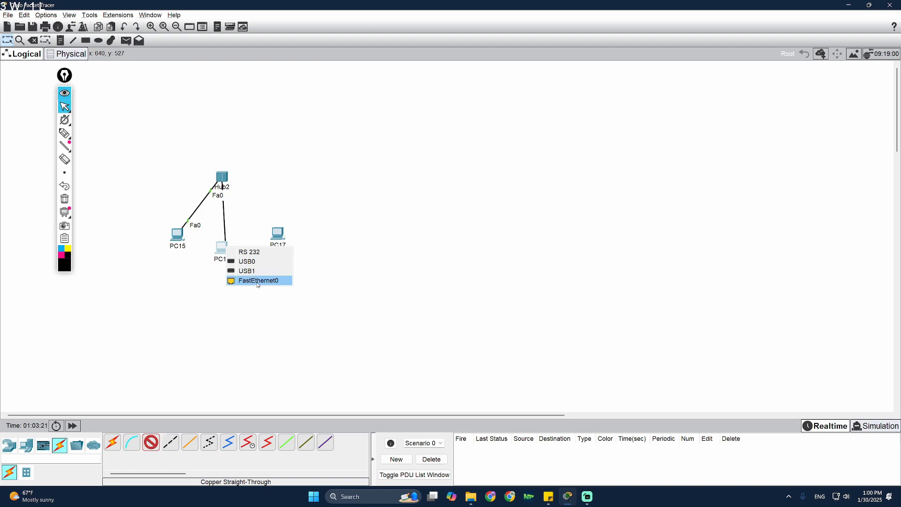
left_click(258, 283)
left_click(222, 177)
left_click(245, 188)
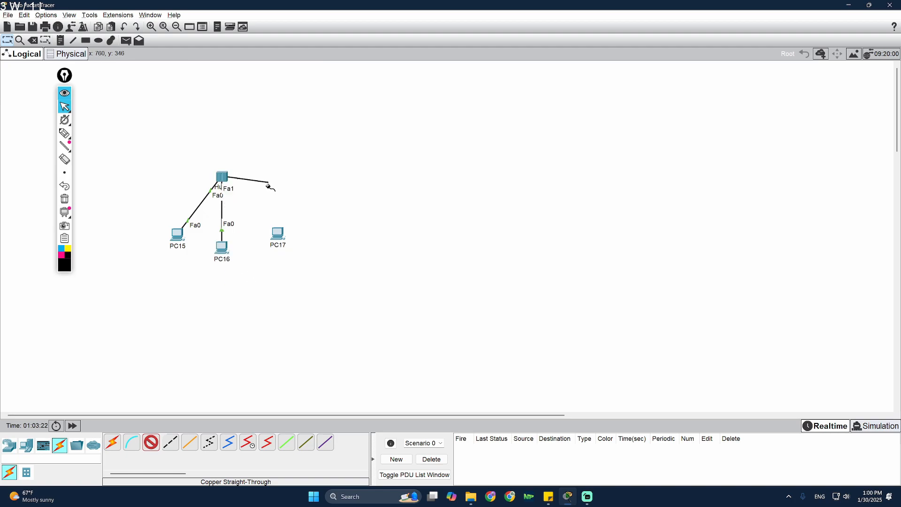
left_click(277, 234)
left_click(314, 268)
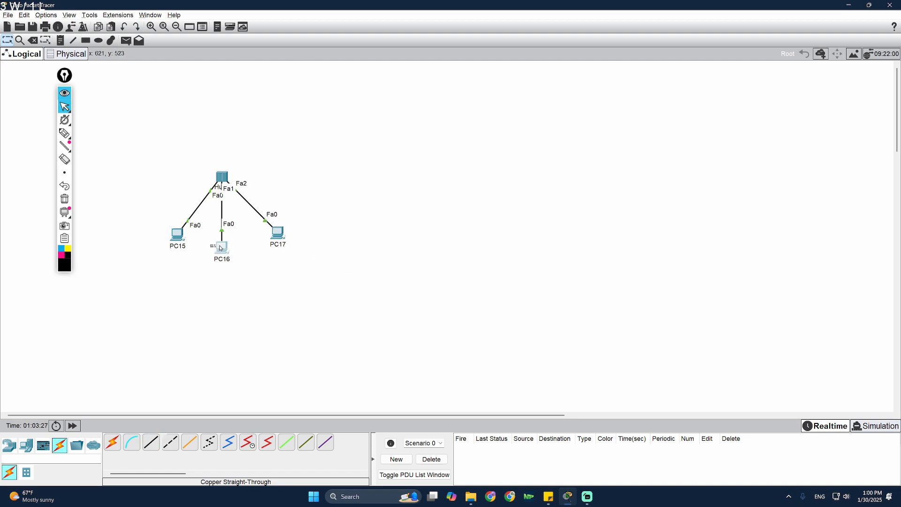
- Nudge Hub2 and the three PCs into a tidy star layout
left_click_drag(221, 248, 224, 246)
left_click_drag(278, 233, 273, 238)
left_click_drag(179, 239, 177, 248)
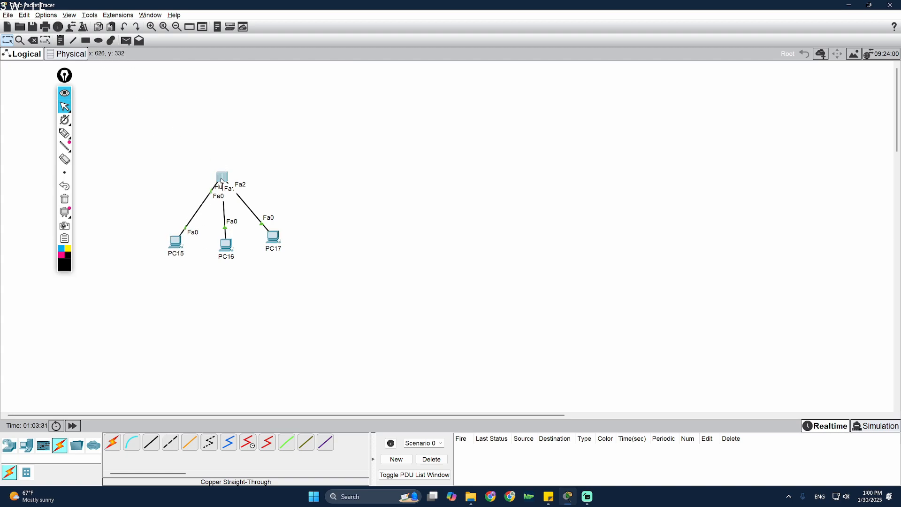
left_click_drag(223, 177, 225, 167)
left_click_drag(71, 76, 63, 74)
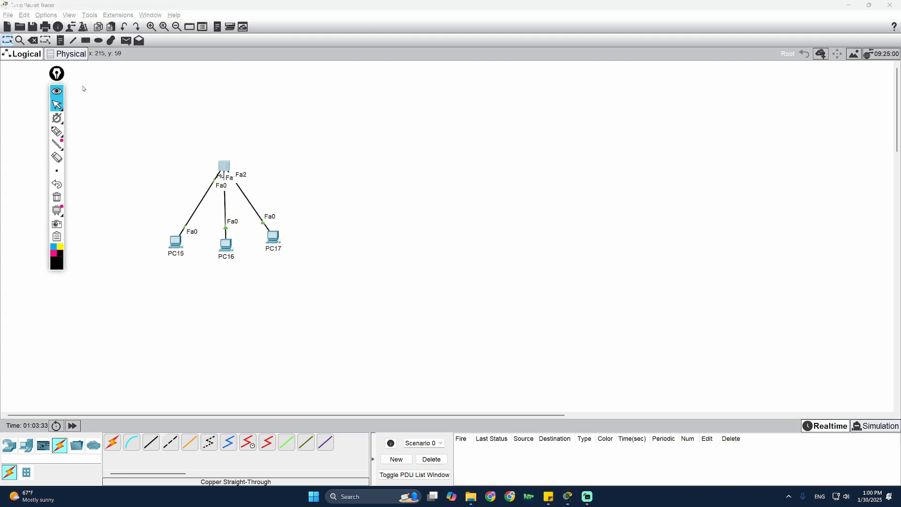
left_click(188, 233)
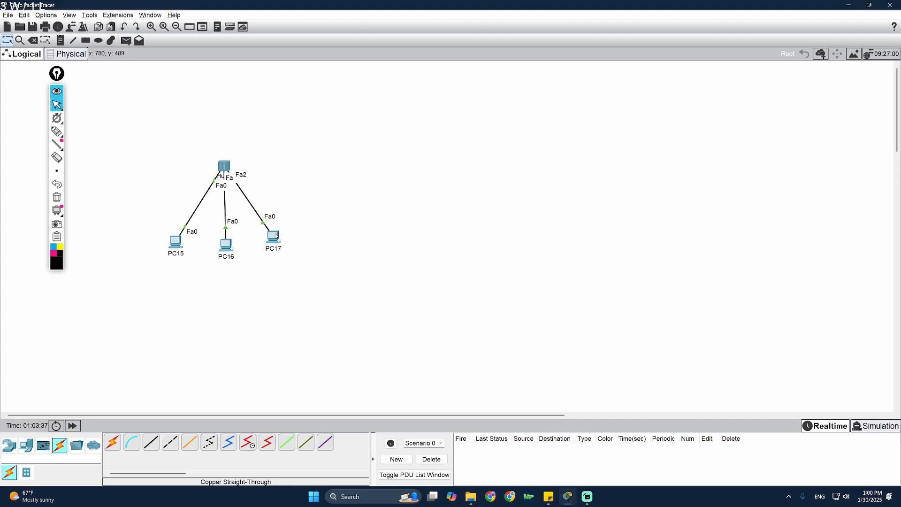
left_click_drag(277, 236, 276, 238)
- Uncheck 'Always Show Port Labels in Logical Workspace' in Preferences > Interface
left_click(46, 15)
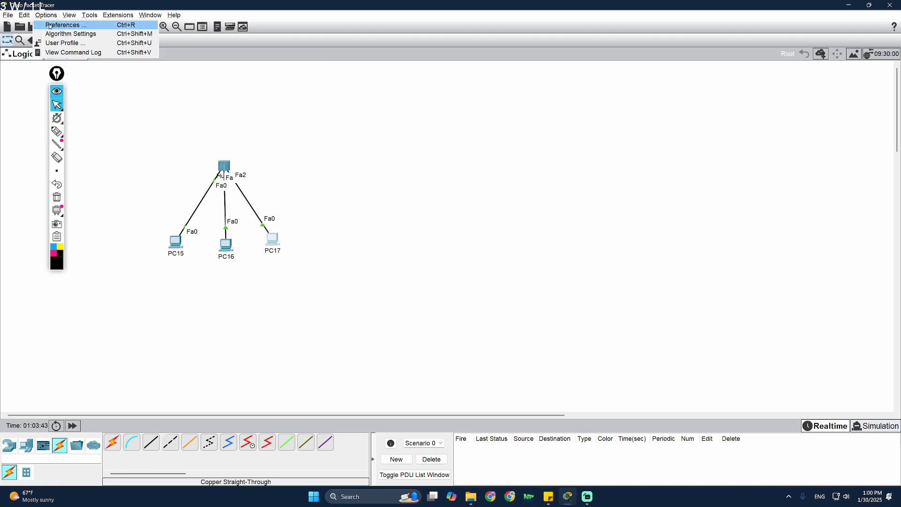
left_click(66, 24)
left_click_drag(312, 94, 363, 92)
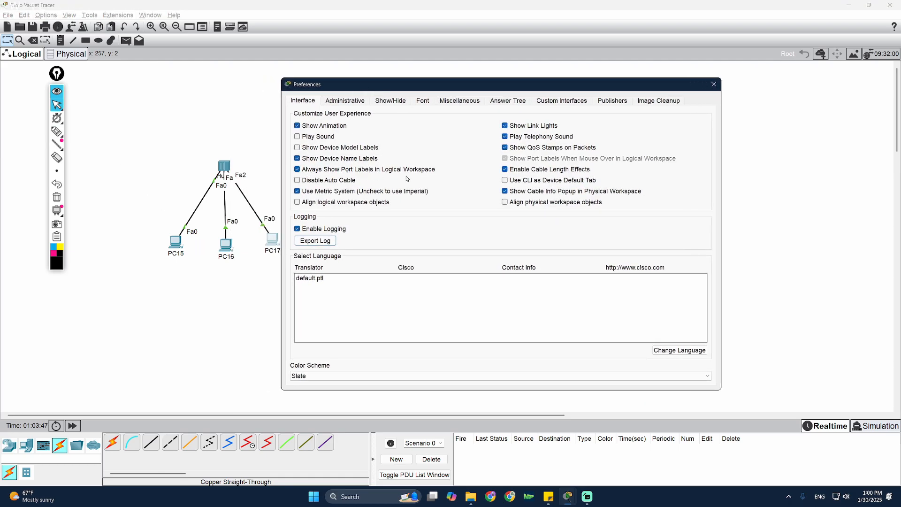
left_click(297, 170)
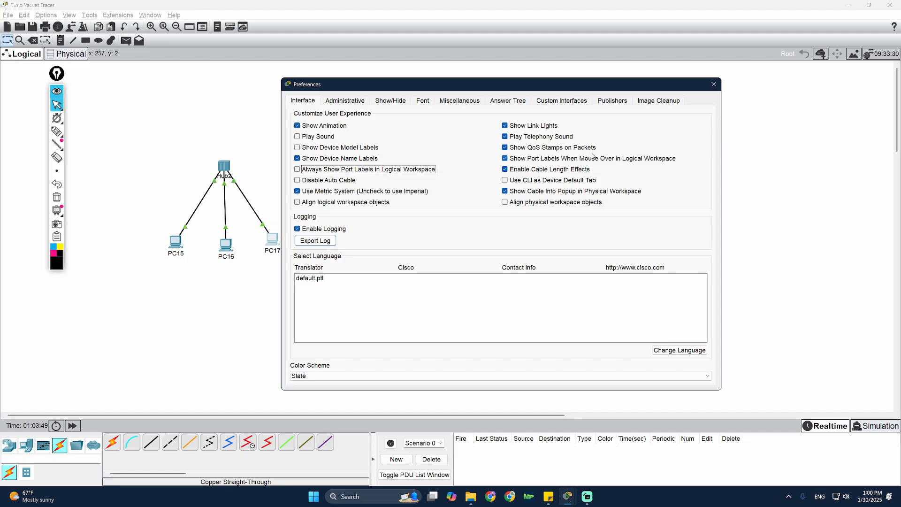
left_click(713, 84)
left_click_drag(274, 239, 273, 244)
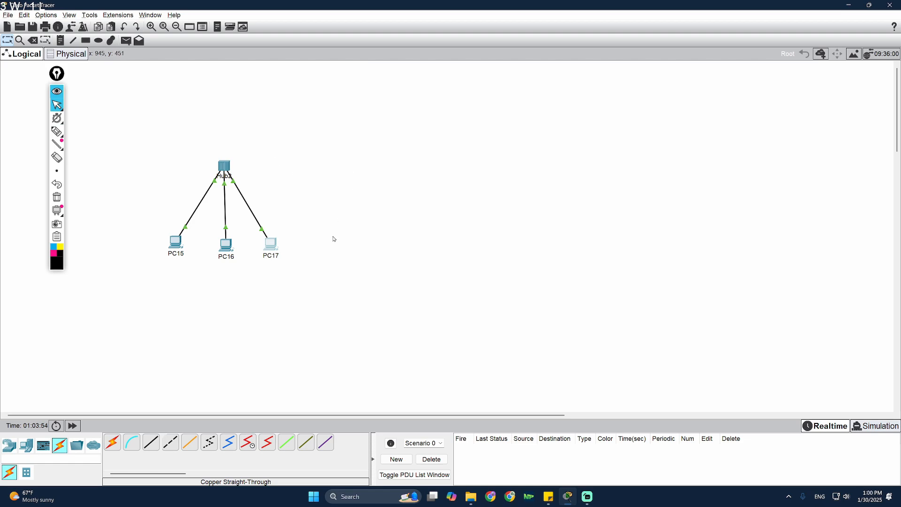
- Draw a freehand arrow pointing at the hub, then erase it
left_click_drag(226, 243, 225, 242)
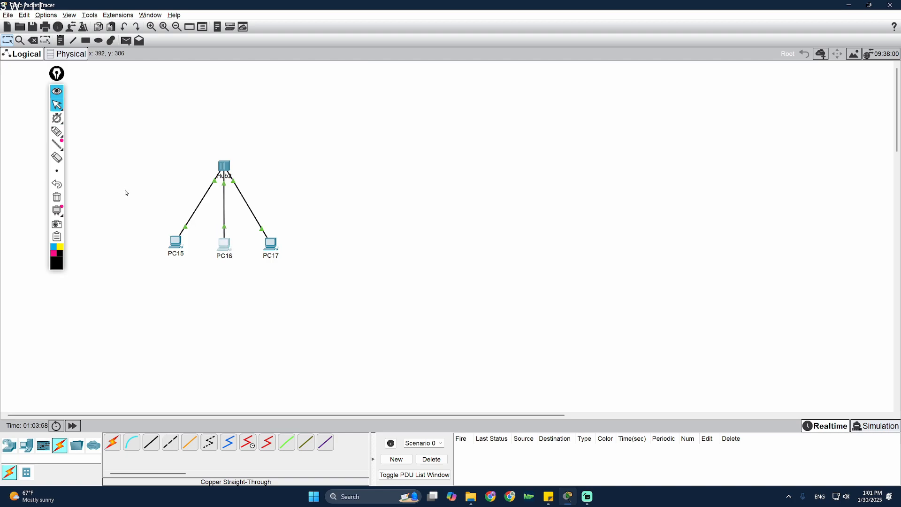
left_click(57, 132)
left_click_drag(306, 107, 248, 142)
left_click_drag(248, 126, 253, 154)
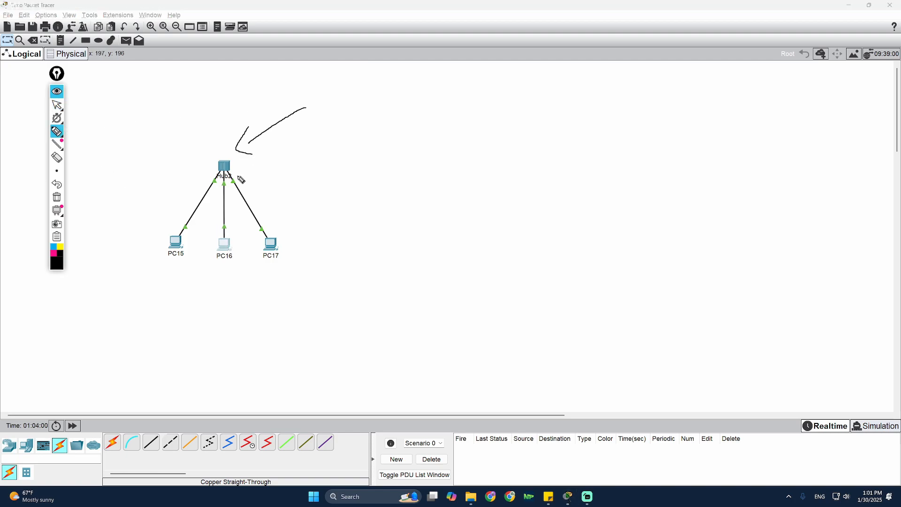
left_click(61, 197)
left_click(57, 91)
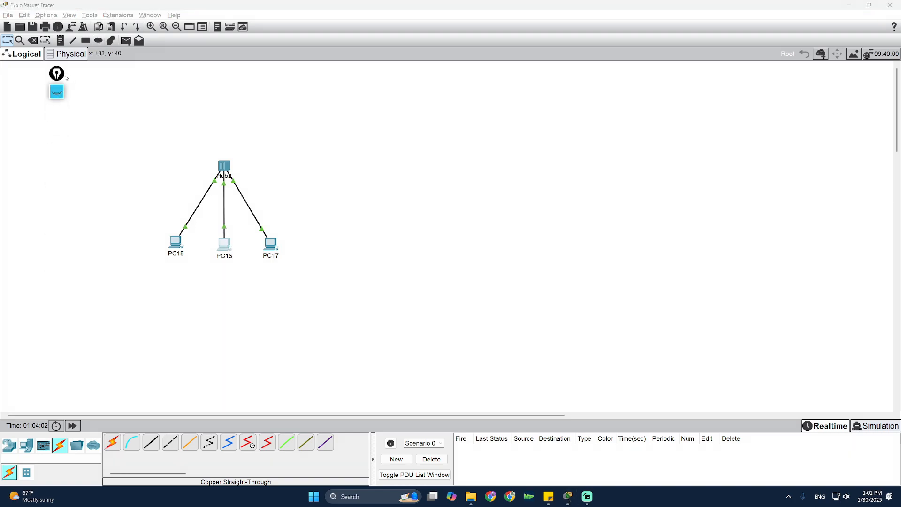
left_click(57, 91)
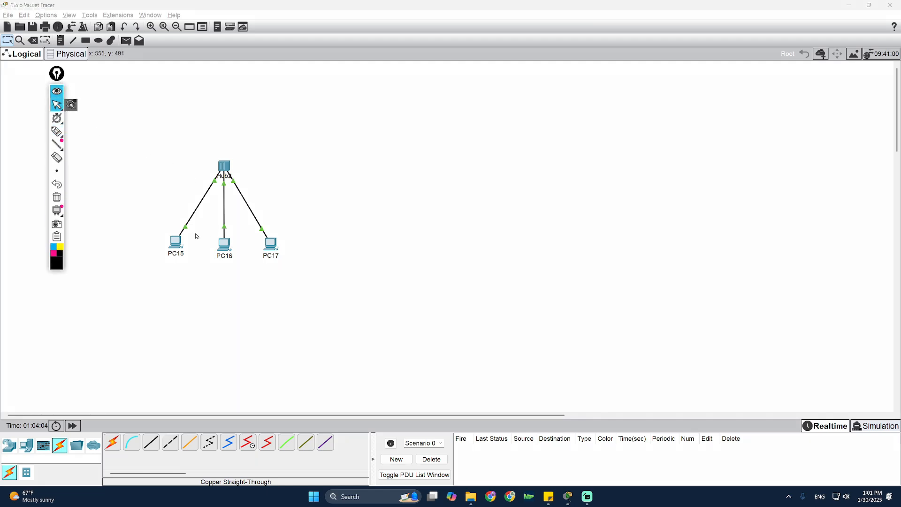
mouse_move(176, 243)
left_mouse_down()
mouse_move(172, 262)
mouse_move(191, 229)
mouse_move(188, 283)
mouse_move(222, 266)
mouse_move(221, 273)
mouse_move(226, 234)
left_mouse_up()
- Circle the hub freehand, clear the ink, and shift PC15 slightly right
left_click(57, 132)
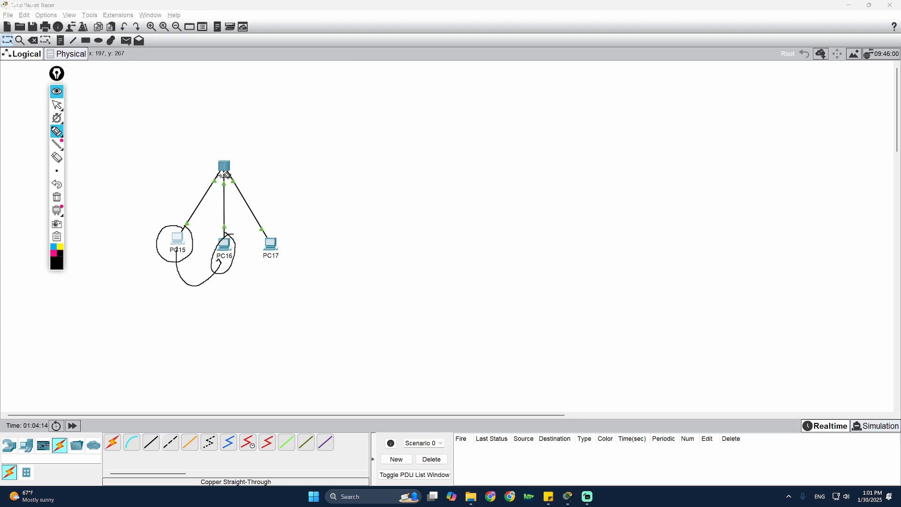
mouse_move(245, 152)
left_mouse_down()
mouse_move(197, 167)
mouse_move(240, 149)
mouse_move(284, 164)
left_mouse_up()
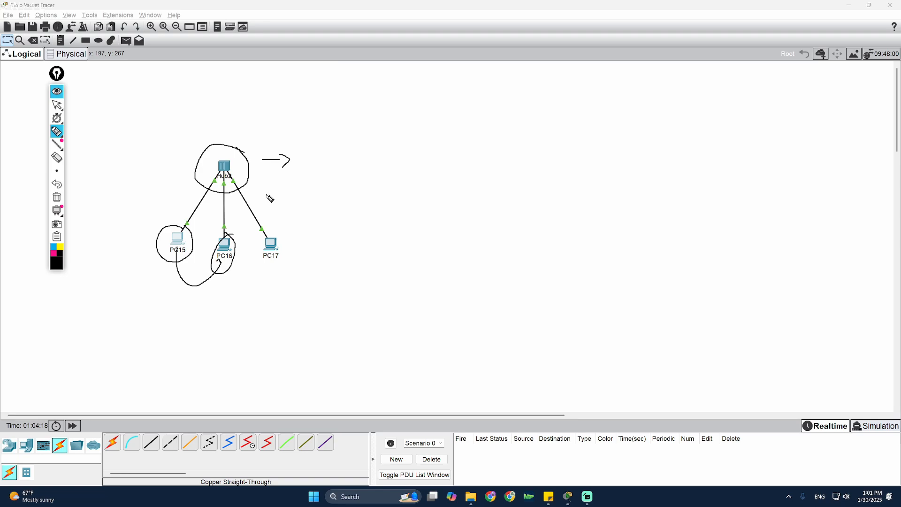
left_click(57, 197)
mouse_move(71, 118)
left_click(57, 105)
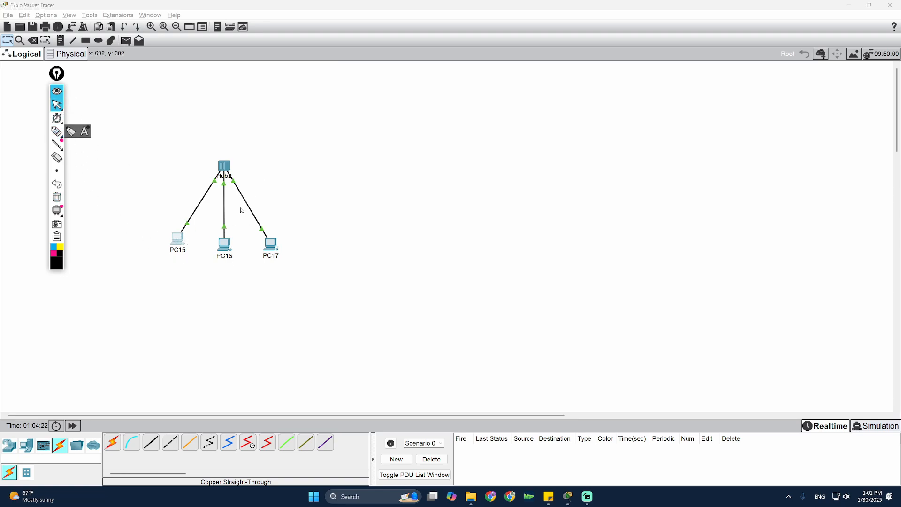
left_click_drag(170, 250, 186, 250)
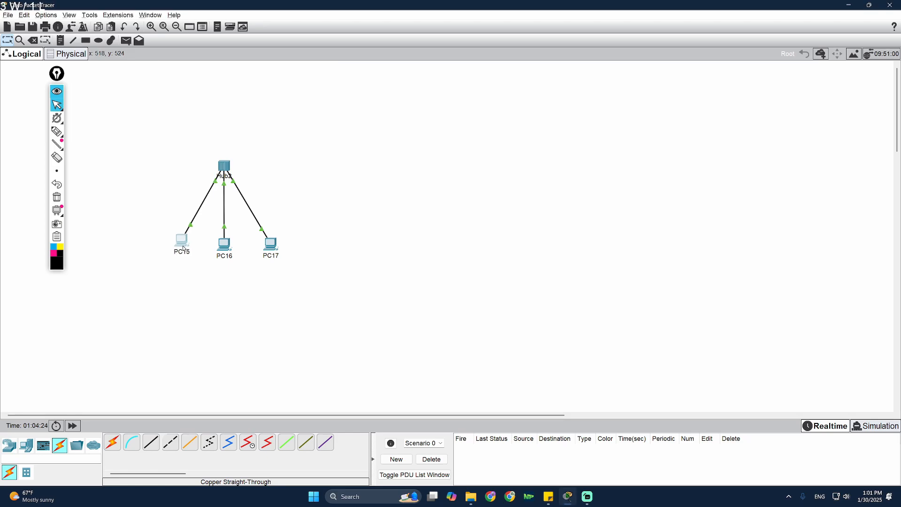
- Give PC15 the static IPv4 address 10.0.0.1 with subnet mask 255.0.0.0
left_click(181, 242)
left_click(472, 144)
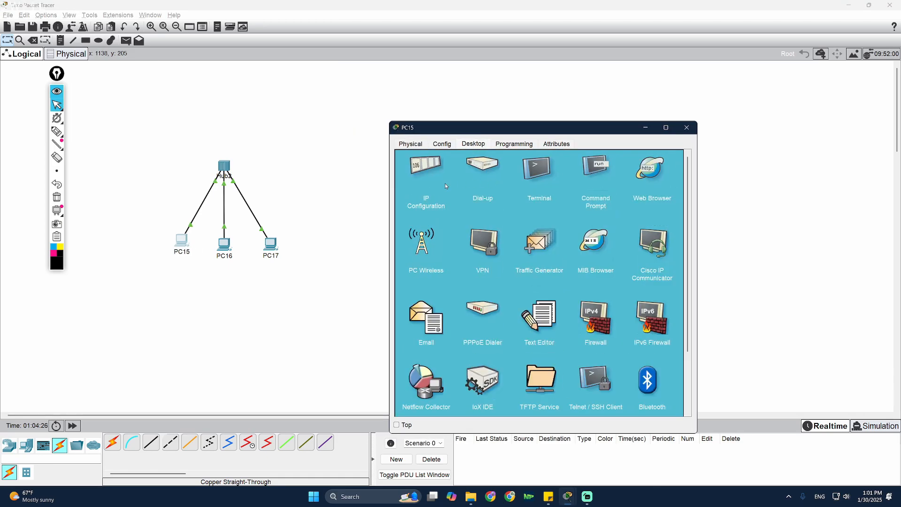
left_click(445, 186)
left_click(687, 127)
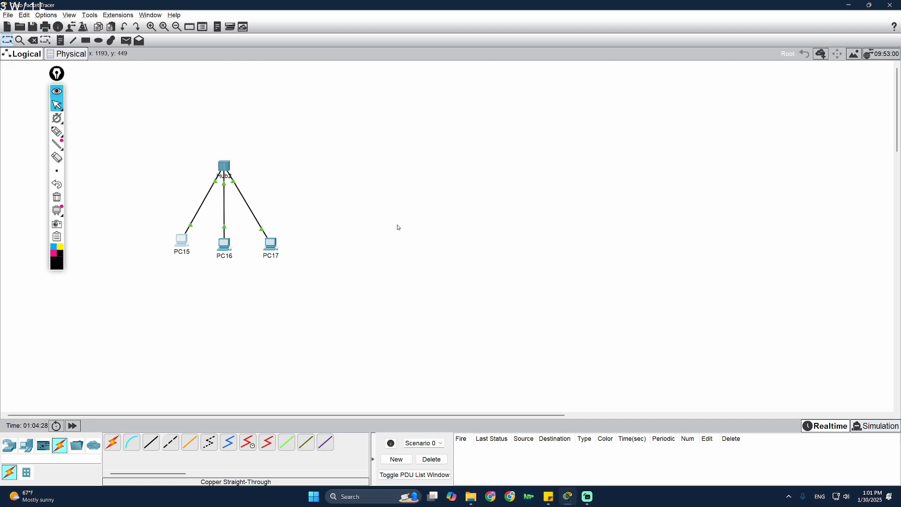
left_click(183, 243)
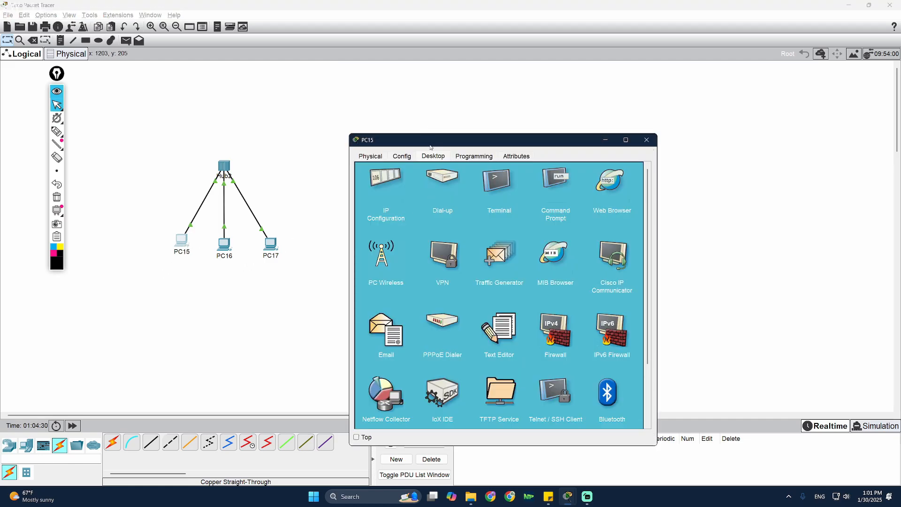
left_click(395, 200)
left_click_drag(519, 141, 559, 99)
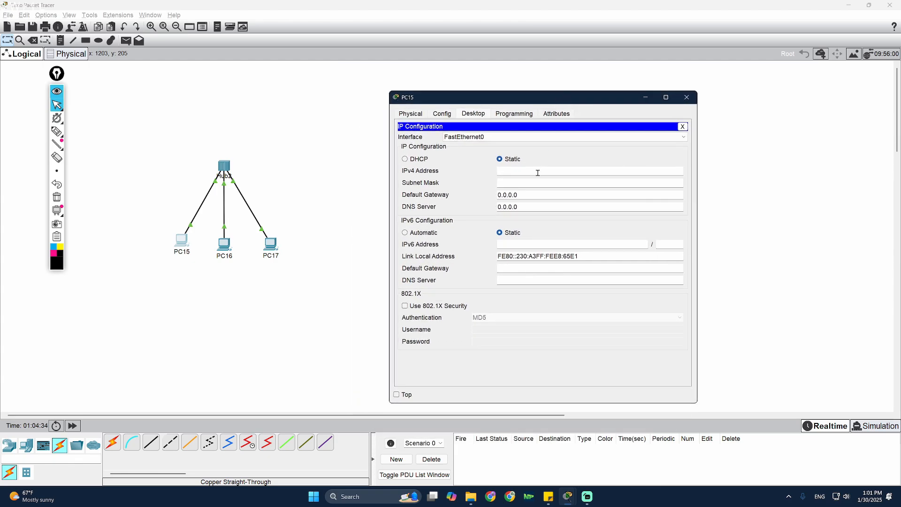
left_click(552, 169)
left_click(524, 183)
left_click(687, 97)
- Give PC16 the static IPv4 address 10.0.0.2 with subnet mask 255.0.0.0
left_click(224, 244)
left_click(433, 156)
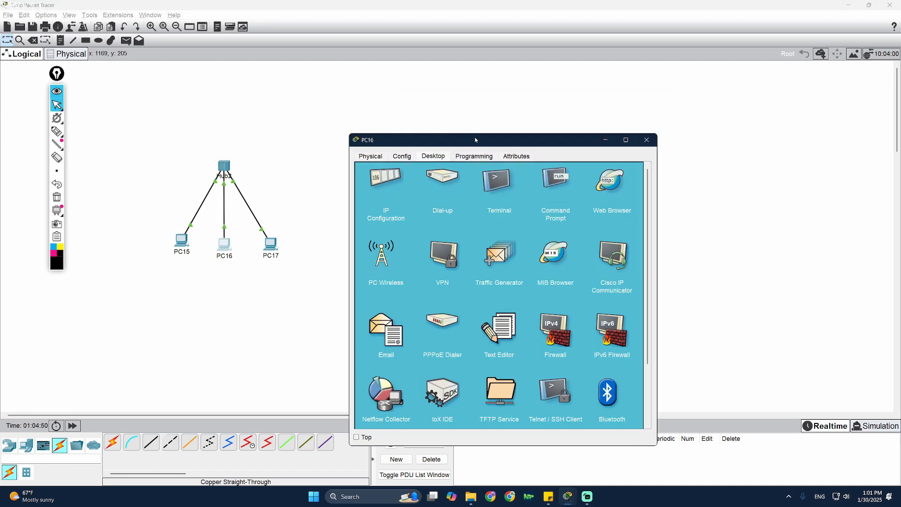
left_click_drag(469, 140, 561, 103)
left_click(479, 151)
left_click(573, 182)
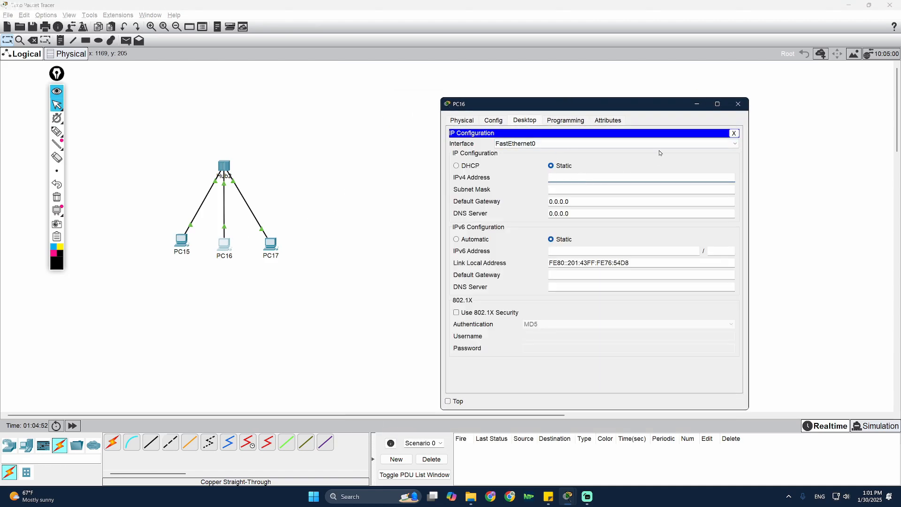
type("10.0.0.2")
left_click(638, 189)
left_click(739, 104)
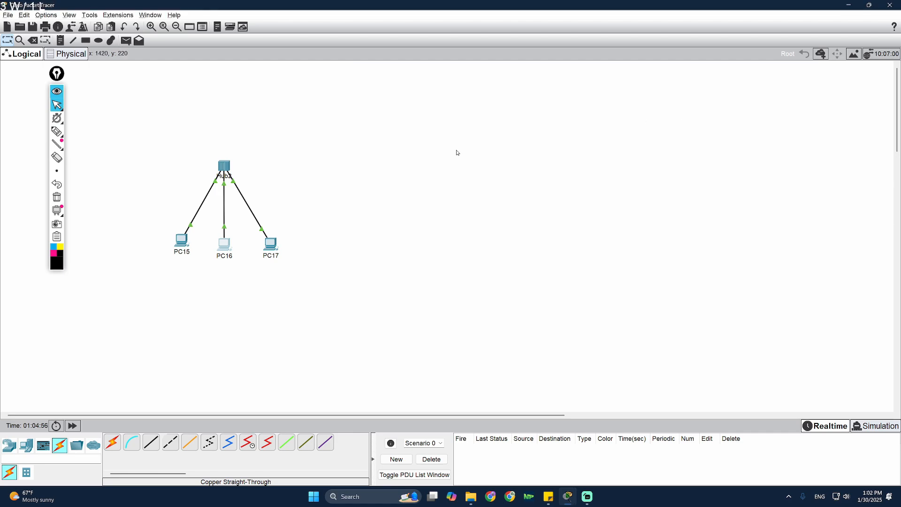
- Give PC17 the static IPv4 address 10.0.0.3 with subnet mask 255.0.0.0
left_click(271, 243)
left_click(433, 155)
left_click(382, 181)
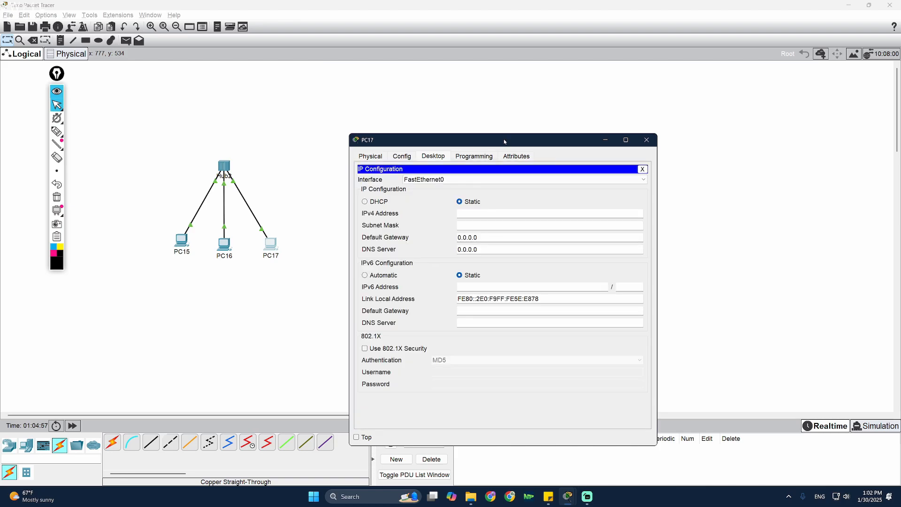
left_click_drag(503, 139, 546, 105)
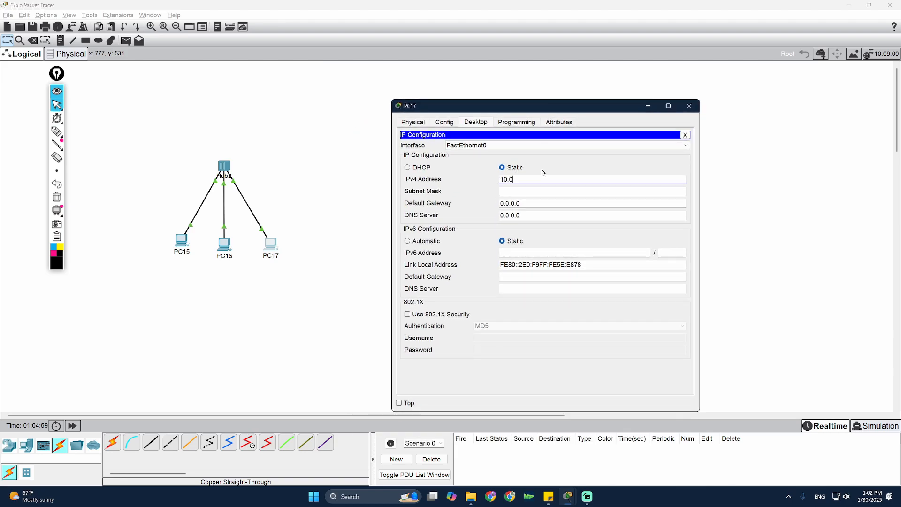
type("10.0.0.3")
key("Tab")
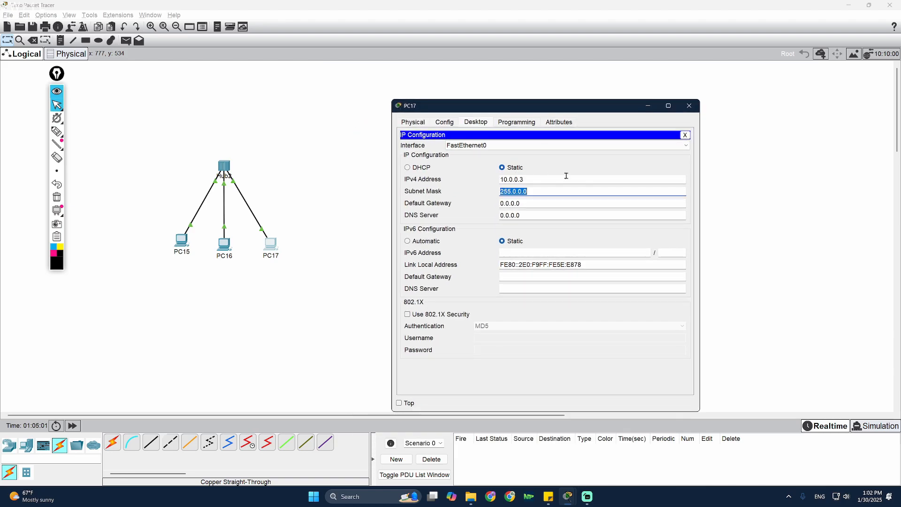
left_click(689, 106)
left_click_drag(273, 246, 270, 245)
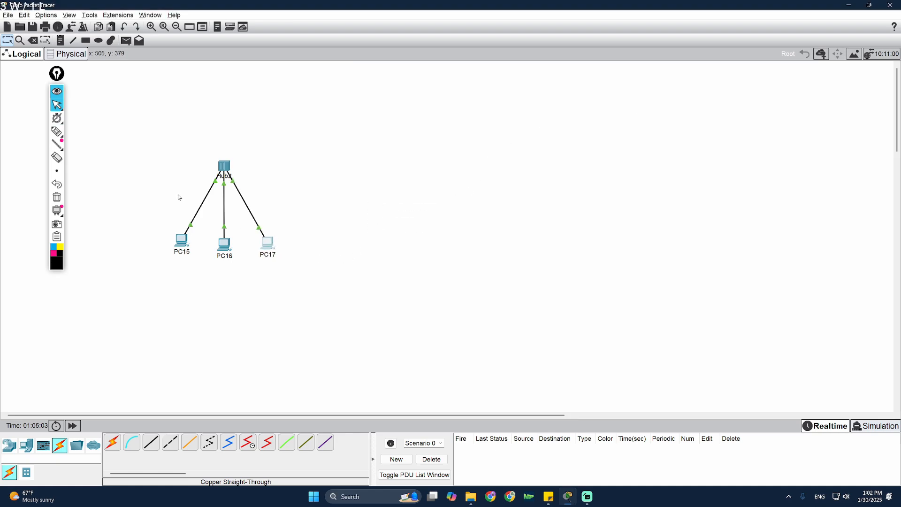
- Send a simple PDU from PC15 to PC16 and play it in Simulation mode
left_click(125, 41)
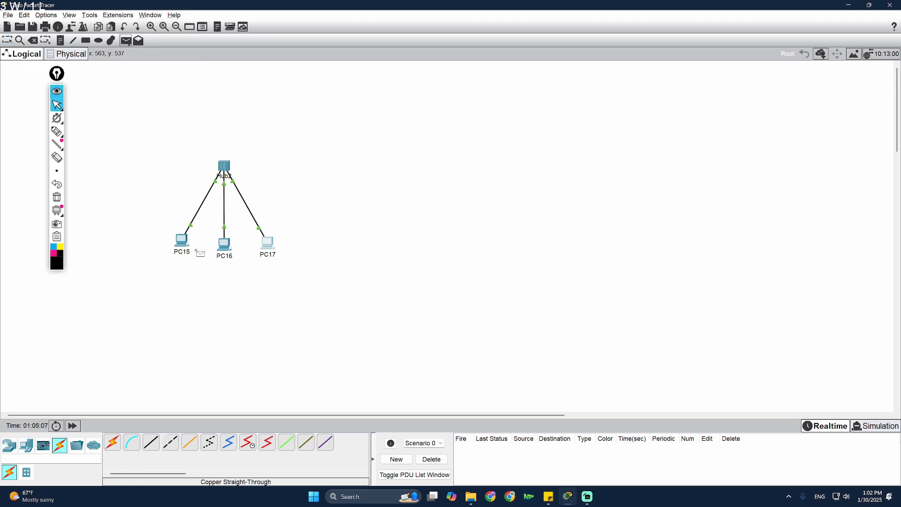
left_click(182, 242)
left_click(225, 245)
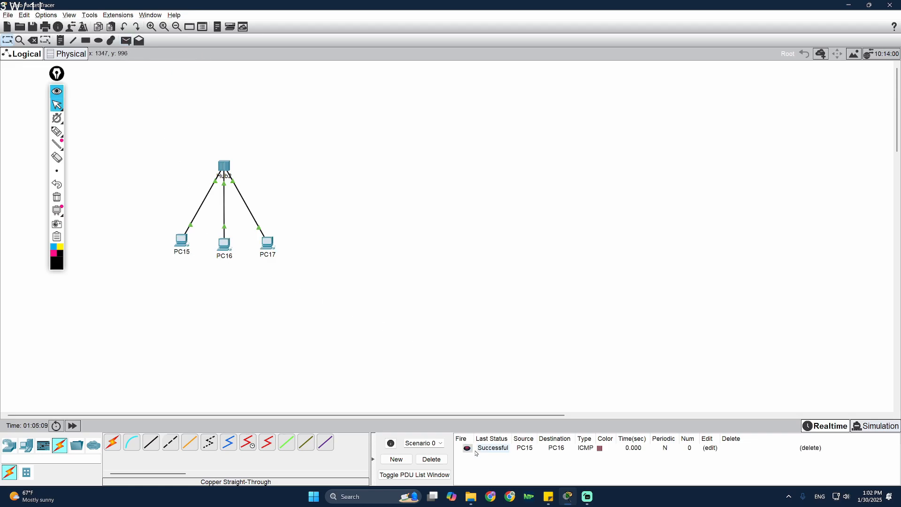
left_click(894, 428)
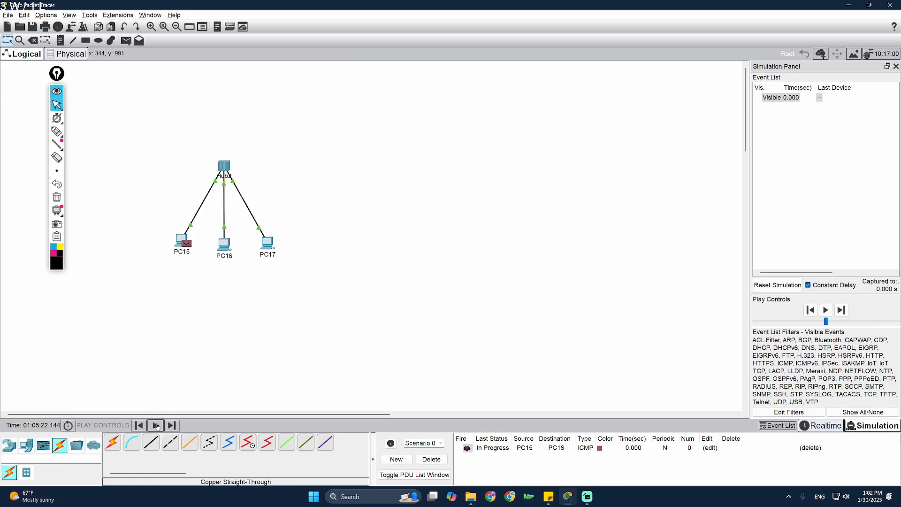
left_click(156, 425)
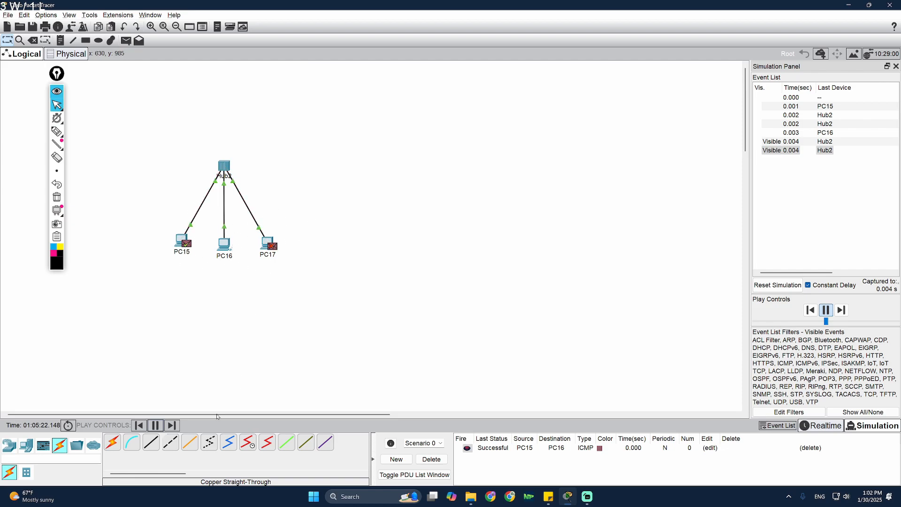
- Pause the simulation, sketch circles around the network and hub, then clear them
left_click(157, 426)
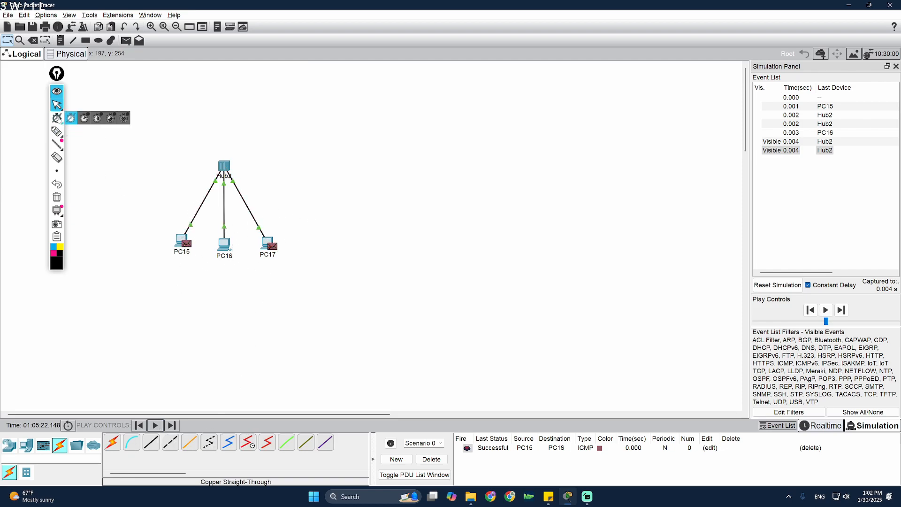
left_click(57, 131)
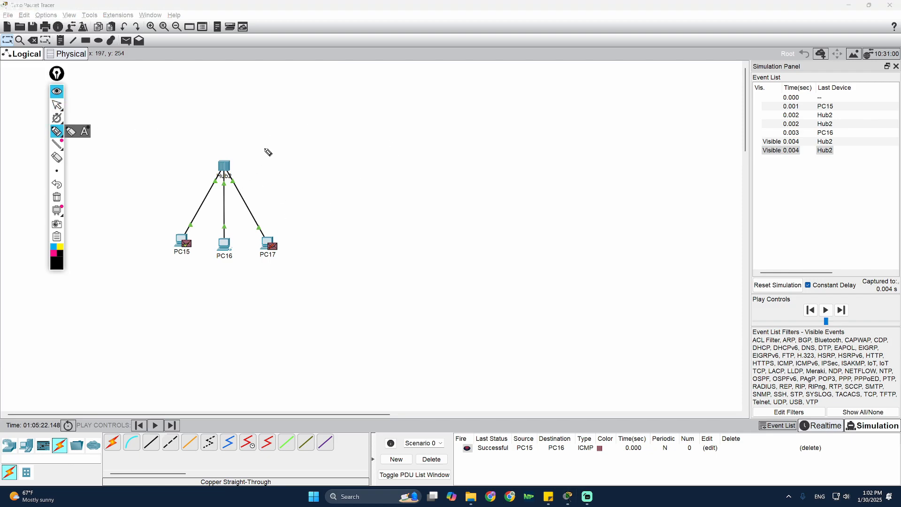
left_click_drag(264, 142, 216, 119)
mouse_move(228, 153)
left_mouse_down()
mouse_move(213, 173)
mouse_move(226, 142)
left_mouse_up()
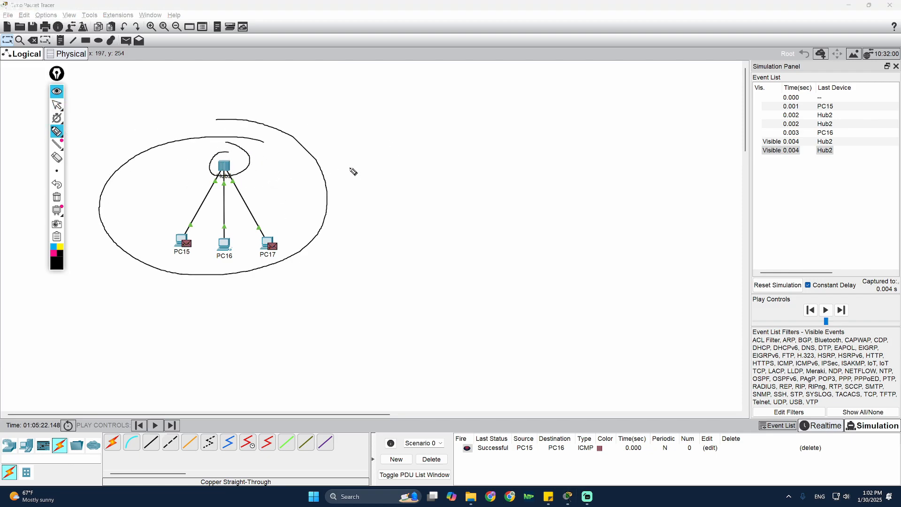
left_click_drag(366, 141, 373, 168)
left_click(57, 197)
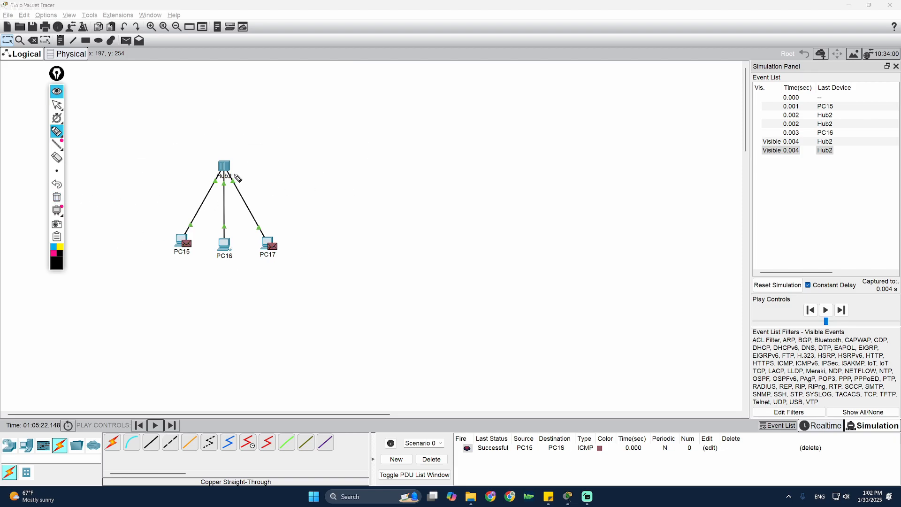
- Hand-write an underlined 'traffic → Slow' note beside the hub network
mouse_move(226, 169)
left_mouse_down()
mouse_move(237, 197)
mouse_move(200, 197)
mouse_move(232, 199)
left_mouse_up()
left_click_drag(382, 128, 391, 163)
left_click_drag(383, 151, 408, 146)
mouse_move(418, 146)
left_mouse_down()
mouse_move(421, 157)
mouse_move(435, 155)
left_mouse_up()
left_click_drag(424, 149, 473, 145)
left_click_drag(393, 182, 469, 163)
left_click_drag(424, 179, 459, 173)
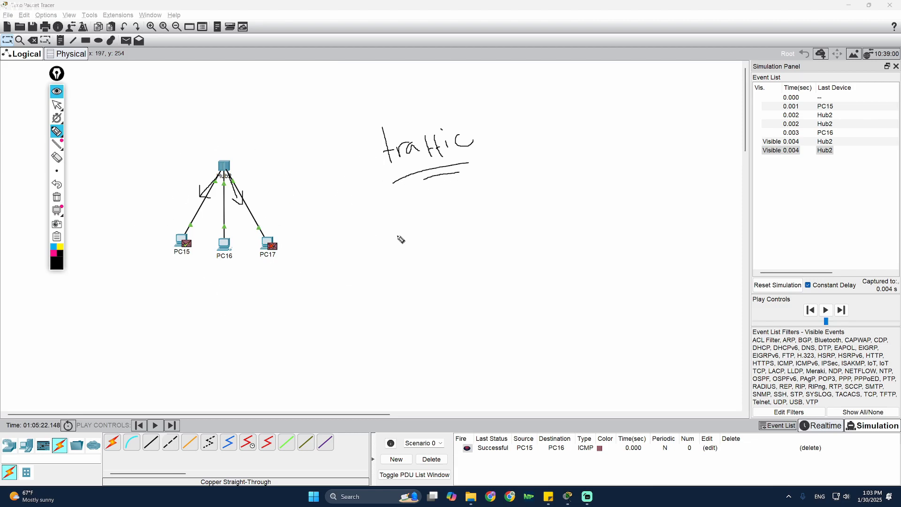
left_click_drag(497, 133, 514, 132)
mouse_move(517, 123)
left_mouse_down()
mouse_move(525, 139)
mouse_move(571, 139)
left_mouse_up()
left_click_drag(582, 129, 608, 122)
left_click_drag(559, 161, 605, 144)
left_click_drag(578, 158, 597, 152)
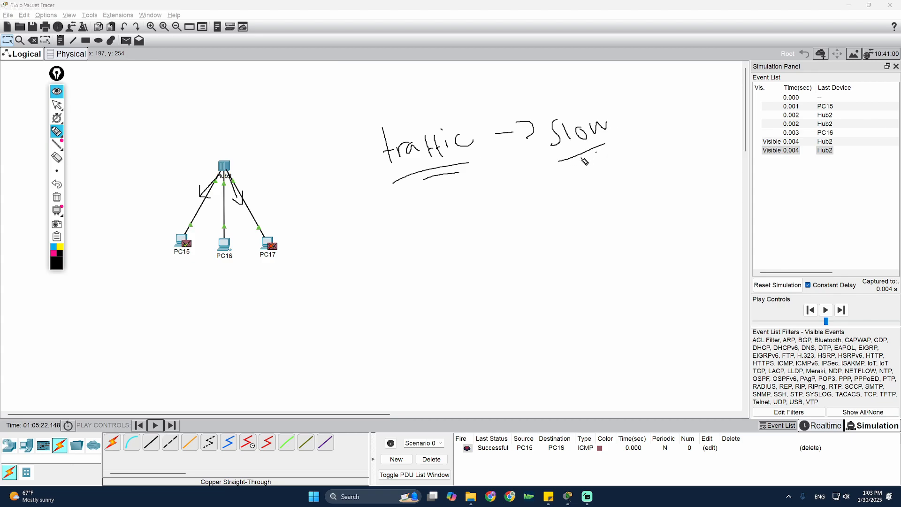
- Hand-write an underlined 'half Duplex' below it and circle the hub
mouse_move(394, 219)
left_mouse_down()
mouse_move(421, 244)
mouse_move(456, 222)
left_mouse_up()
left_click_drag(471, 195, 485, 241)
left_click_drag(472, 214, 478, 209)
mouse_move(491, 197)
left_mouse_down()
mouse_move(496, 212)
mouse_move(568, 211)
left_mouse_up()
left_click_drag(550, 210, 561, 196)
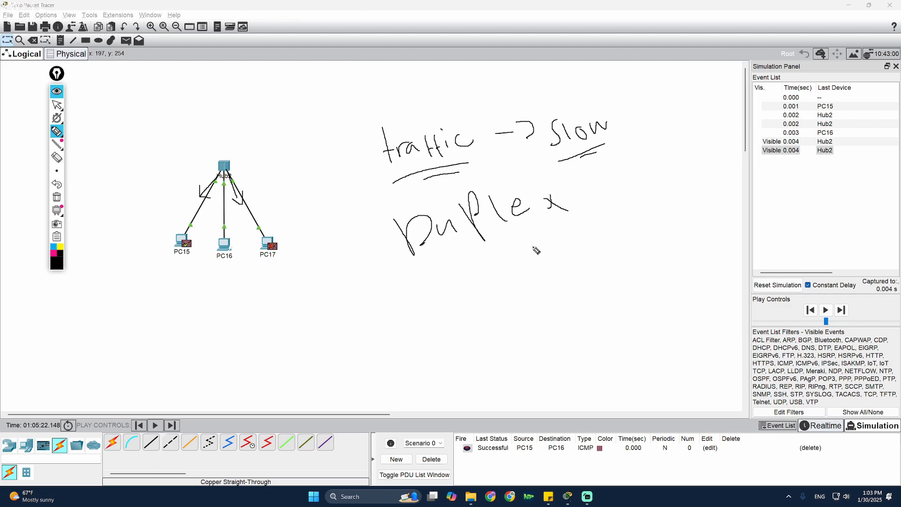
left_click_drag(461, 257, 551, 222)
left_click_drag(487, 264, 527, 255)
left_click_drag(233, 147, 215, 187)
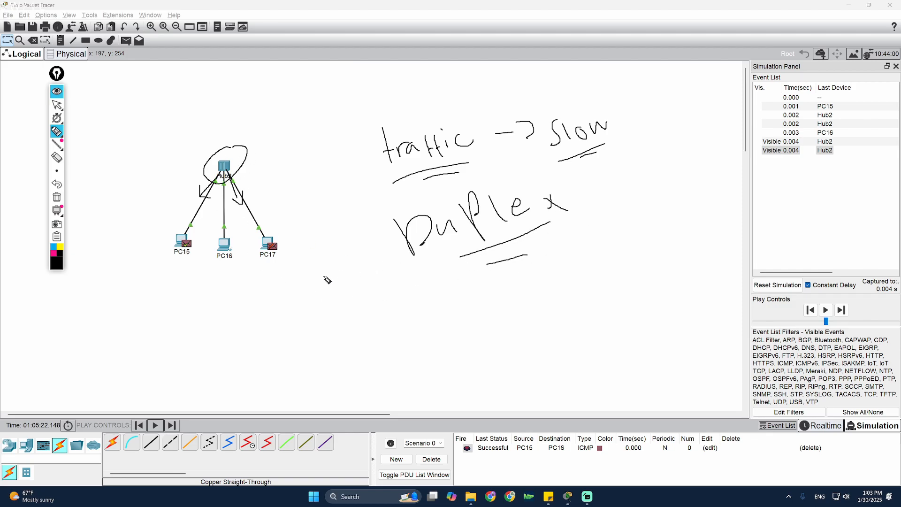
mouse_move(314, 262)
left_mouse_down()
mouse_move(356, 292)
mouse_move(374, 278)
left_mouse_up()
left_click_drag(376, 275, 386, 245)
mouse_move(392, 234)
left_mouse_down()
mouse_move(385, 265)
mouse_move(392, 251)
left_mouse_up()
mouse_move(377, 284)
left_mouse_down()
mouse_move(404, 273)
mouse_move(393, 286)
left_mouse_up()
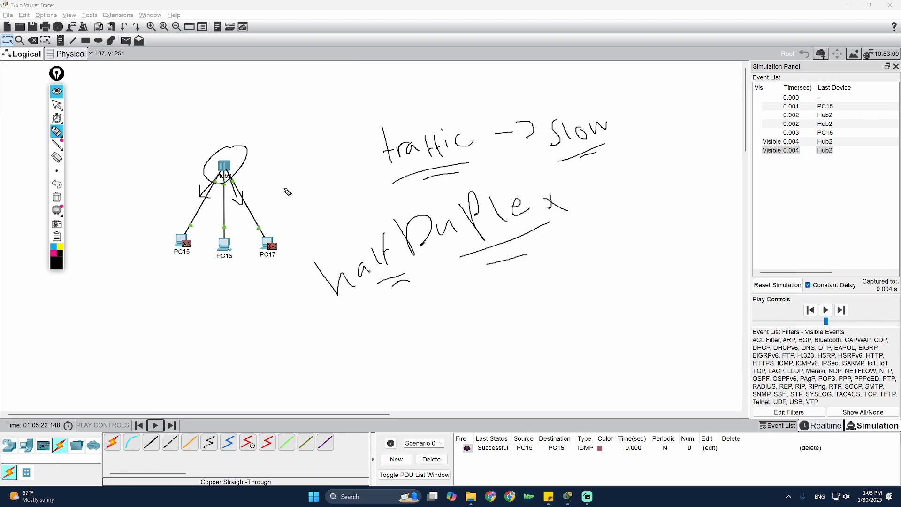
- Add a 'Privacy' note and circle PC16, then clear all ink and consult the sticky note
left_click_drag(284, 177, 259, 180)
mouse_move(323, 135)
left_mouse_down()
mouse_move(334, 122)
mouse_move(405, 104)
mouse_move(416, 118)
left_mouse_up()
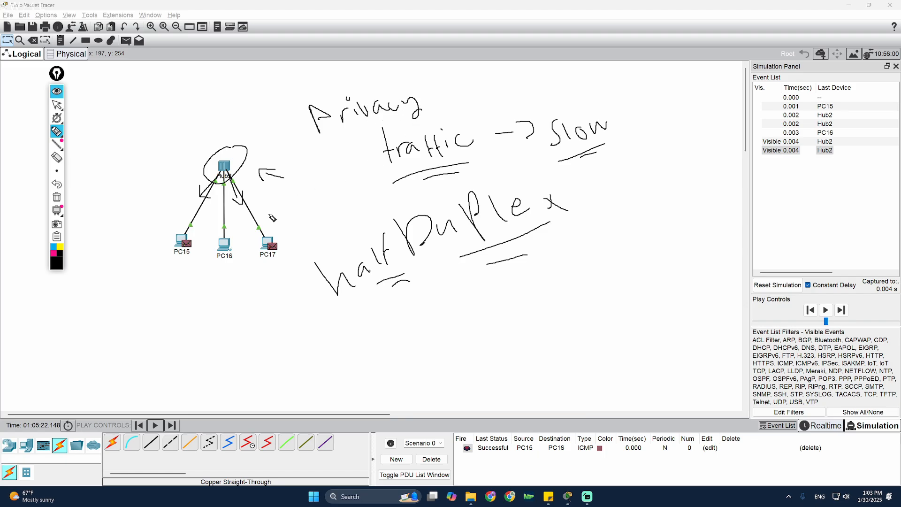
mouse_move(227, 256)
left_mouse_down()
mouse_move(257, 263)
mouse_move(287, 255)
left_mouse_up()
left_click_drag(440, 90, 434, 89)
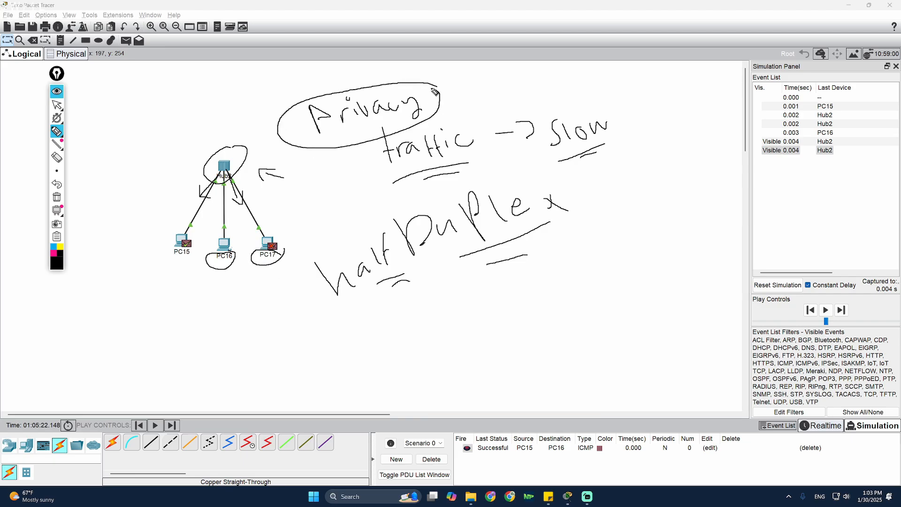
left_click(57, 197)
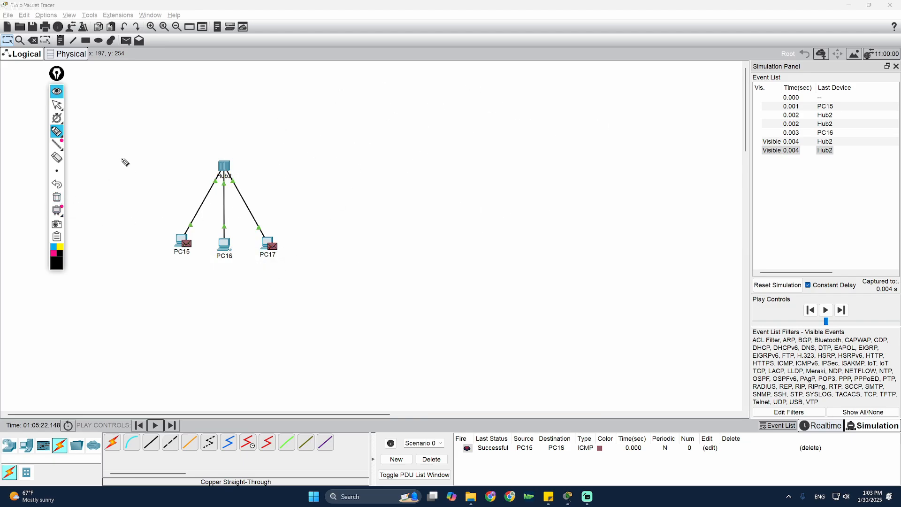
left_click(57, 105)
left_click(548, 500)
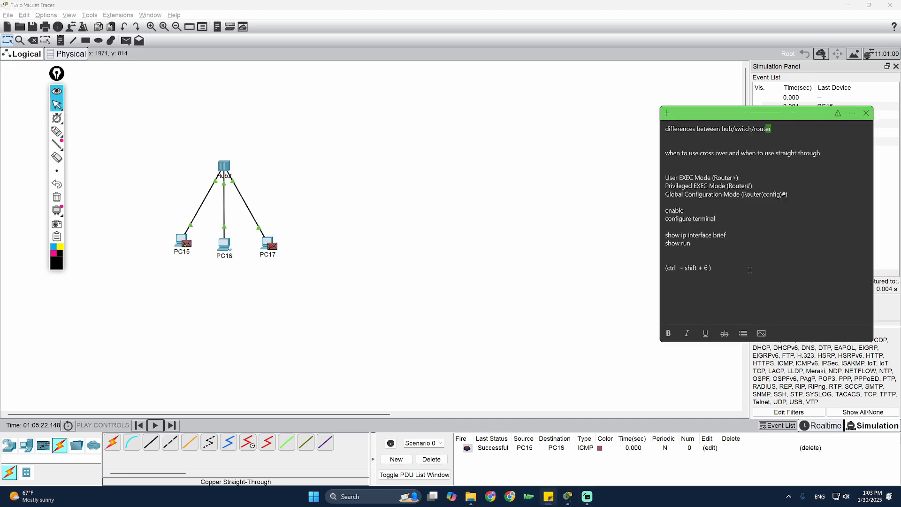
double_click(728, 130)
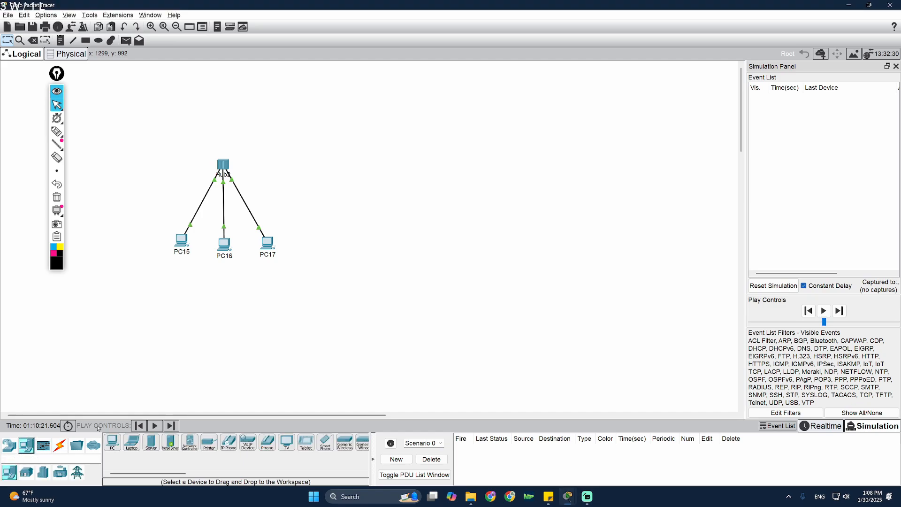
- Place a generic PT-Switch, Switch5, on the canvas
left_click(9, 445)
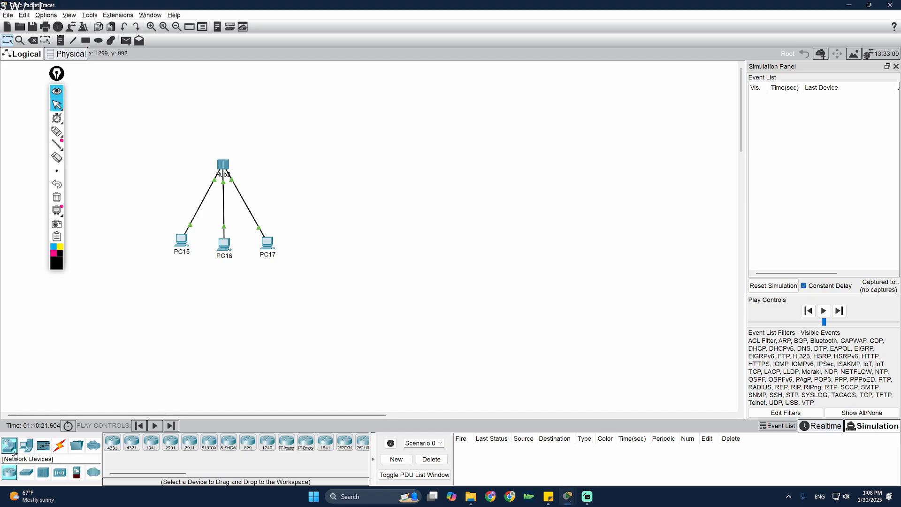
left_click(25, 476)
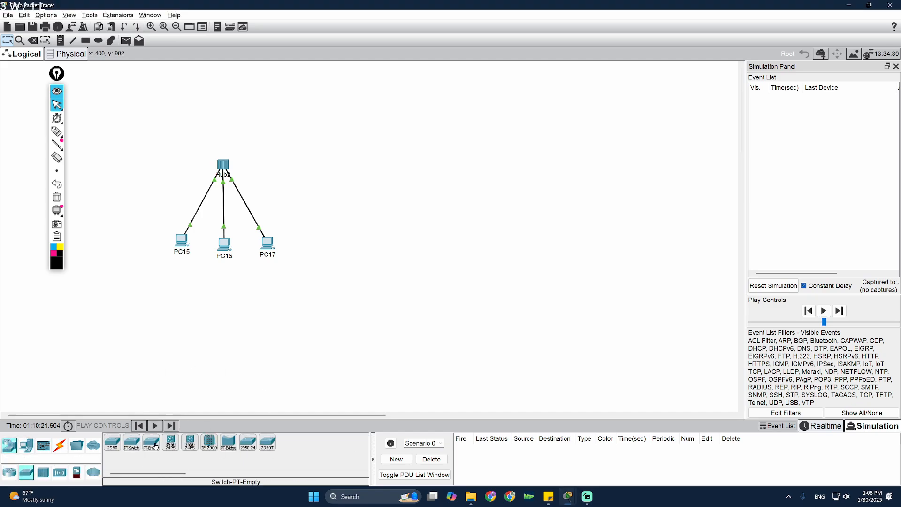
left_click(132, 449)
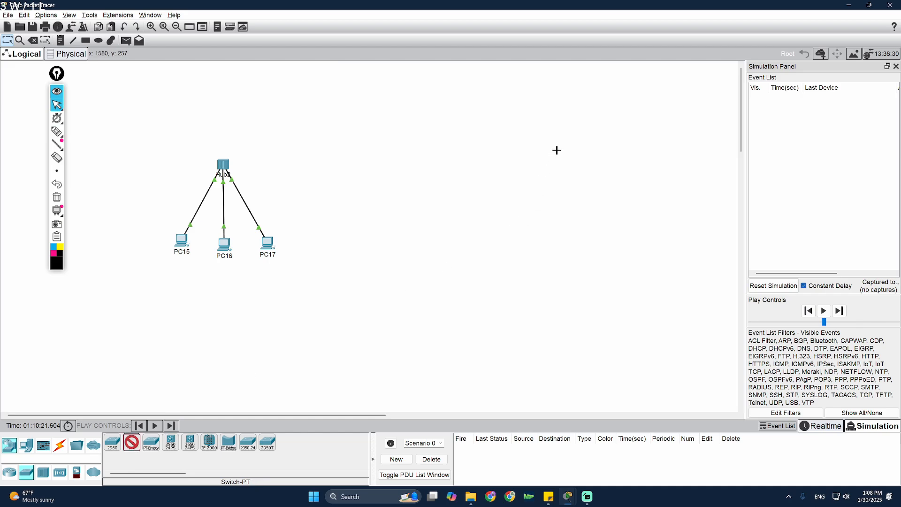
left_click(540, 149)
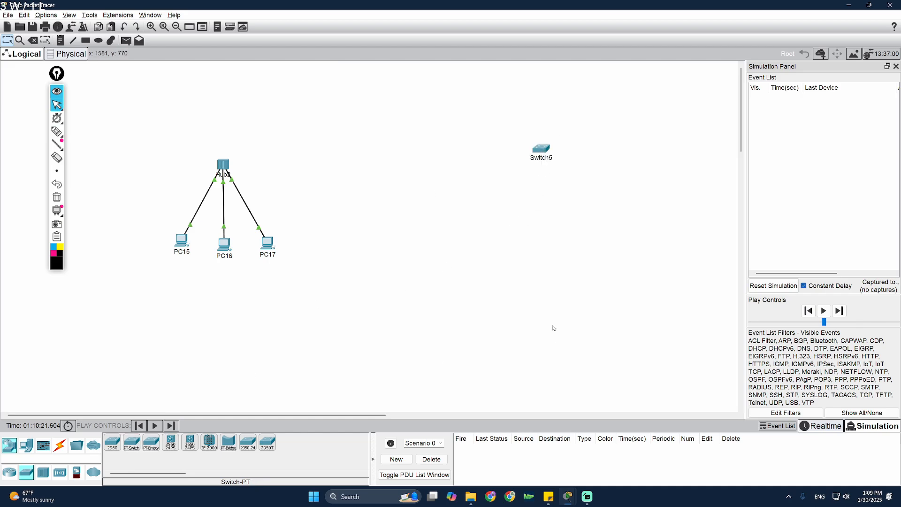
- Add three PCs, PC21, PC22 and PC23, and arrange them in a row below Switch5
left_click(26, 445)
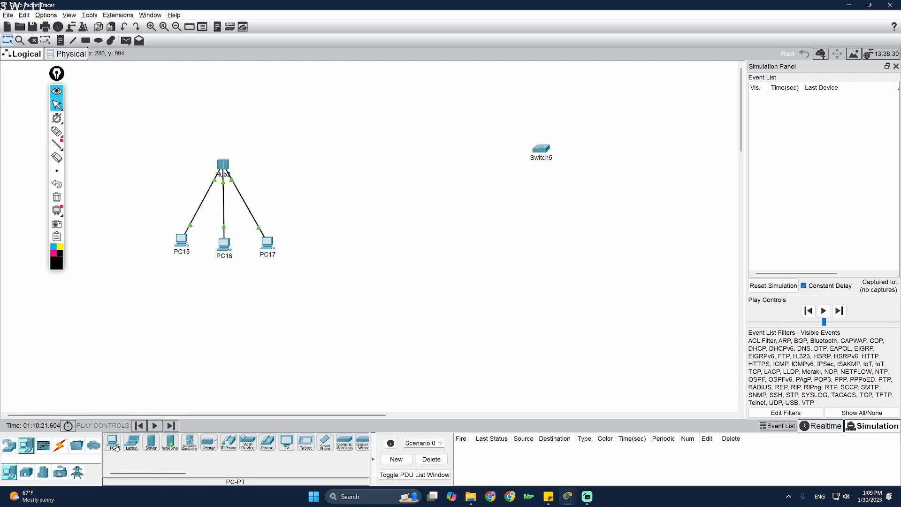
left_click(117, 447, "ctrl")
left_click(471, 231)
left_click(556, 230)
left_click(615, 226)
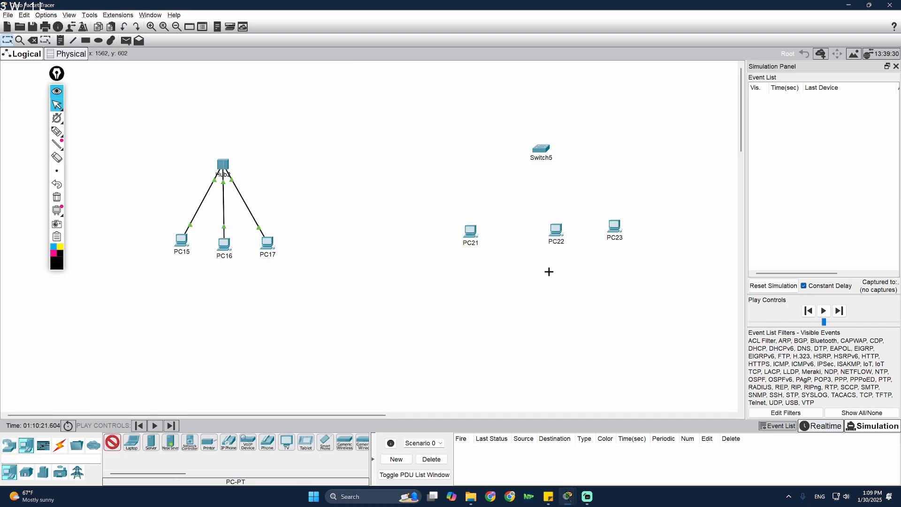
key("Escape")
left_click_drag(471, 233, 485, 231)
left_click_drag(555, 234, 526, 247)
left_click_drag(614, 228, 584, 234)
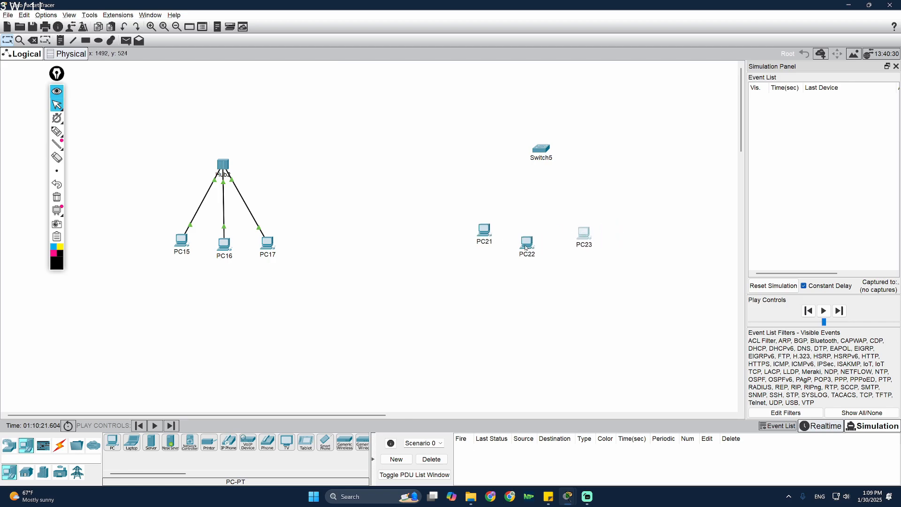
left_click_drag(525, 248, 539, 239)
- Cable Switch5 to PC21 and PC22 with copper straight-through links
left_click(60, 445)
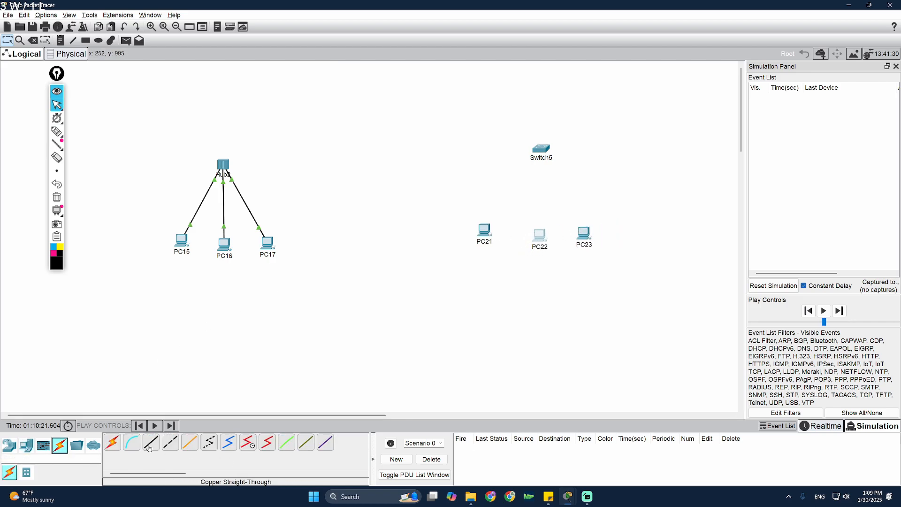
left_click(149, 448, "ctrl")
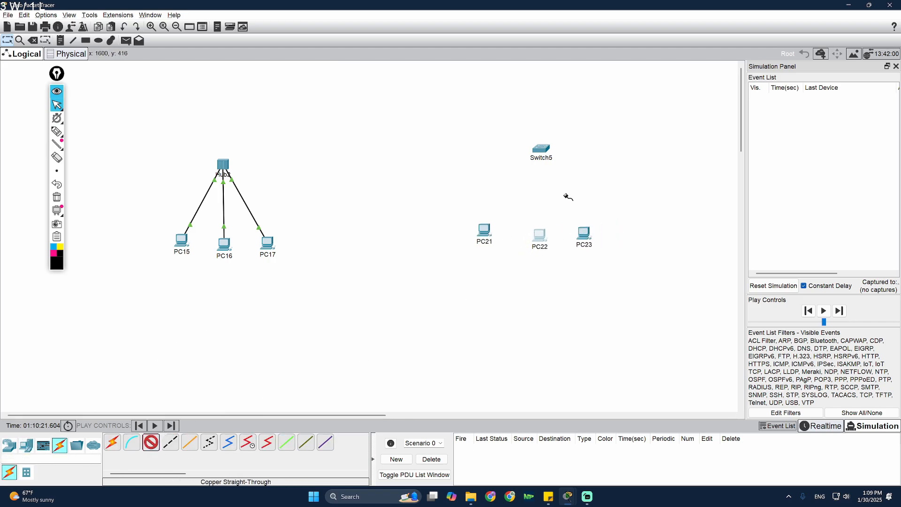
left_click(152, 446)
left_click(151, 446)
left_click(541, 150)
left_click(561, 173)
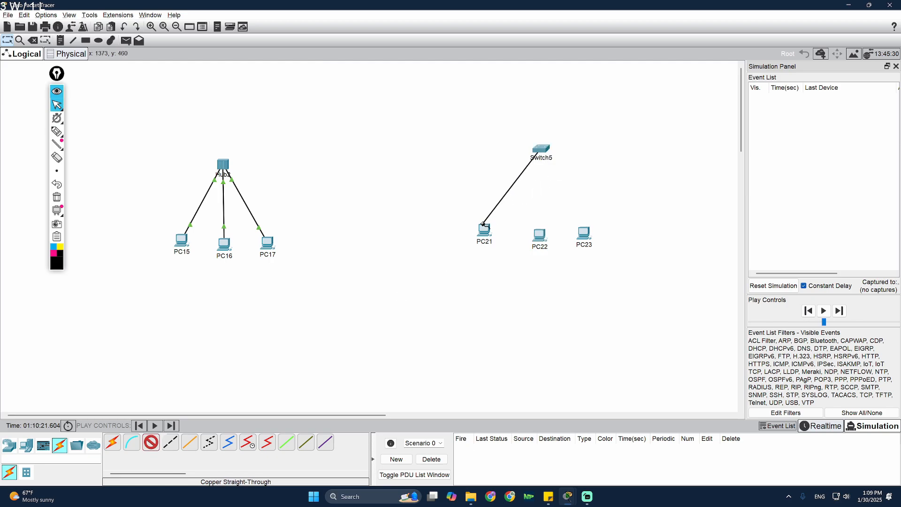
left_click(484, 225)
left_click(516, 268)
left_click(541, 150)
left_click(564, 178)
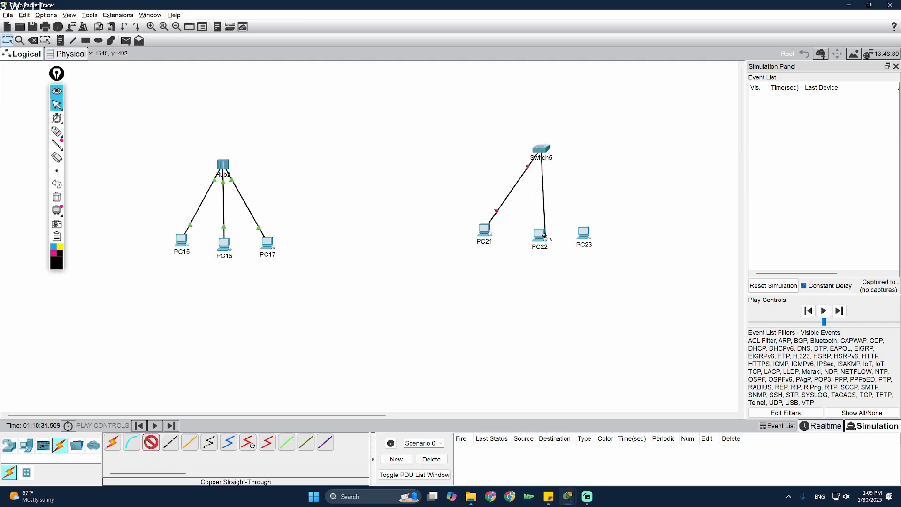
left_click(544, 235)
left_click(575, 273)
- Cable a third Switch5 port to PC23's FastEthernet0 with copper straight-through
left_click(541, 149)
left_click(571, 184)
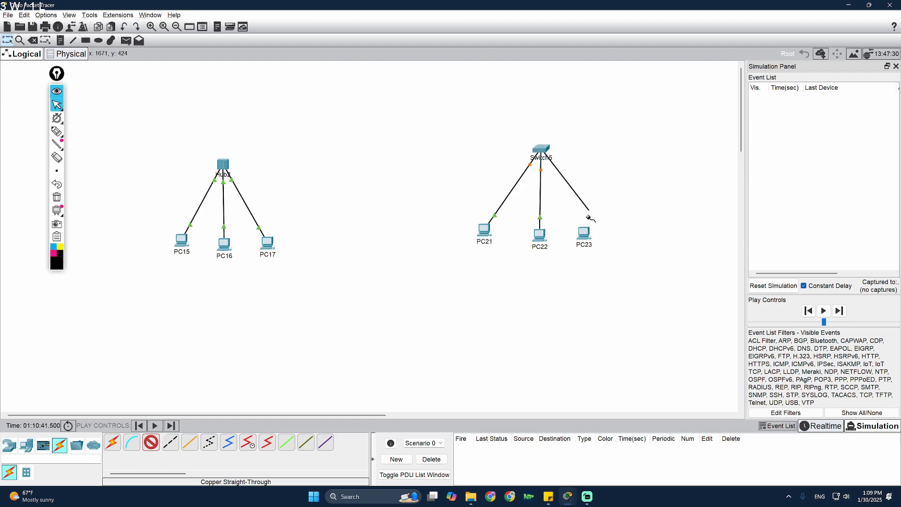
left_click(589, 232)
left_click(615, 273)
left_click(589, 233)
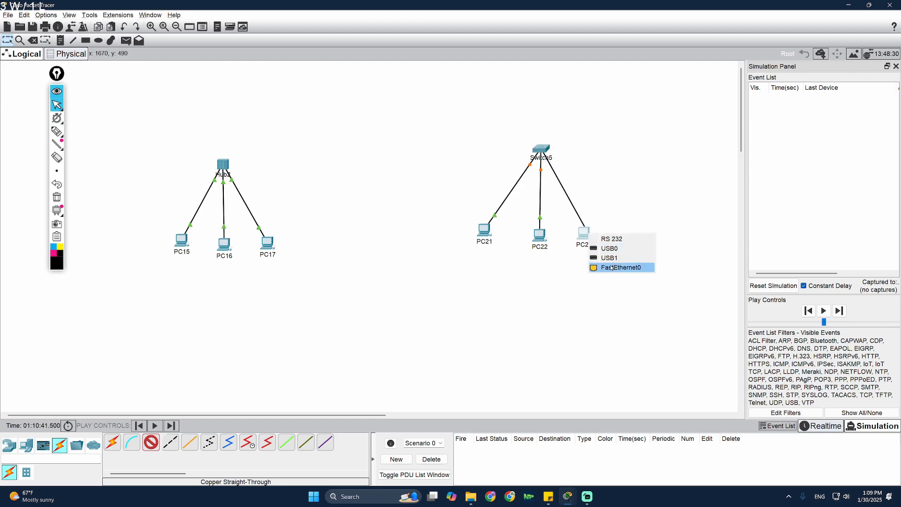
left_click(613, 268)
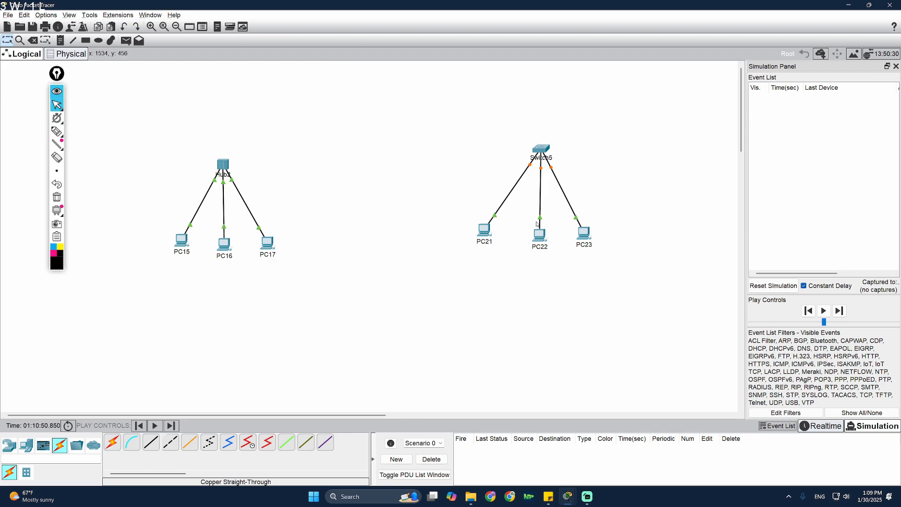
left_click(57, 131)
mouse_move(557, 167)
left_mouse_down()
mouse_move(531, 160)
mouse_move(556, 164)
left_mouse_up()
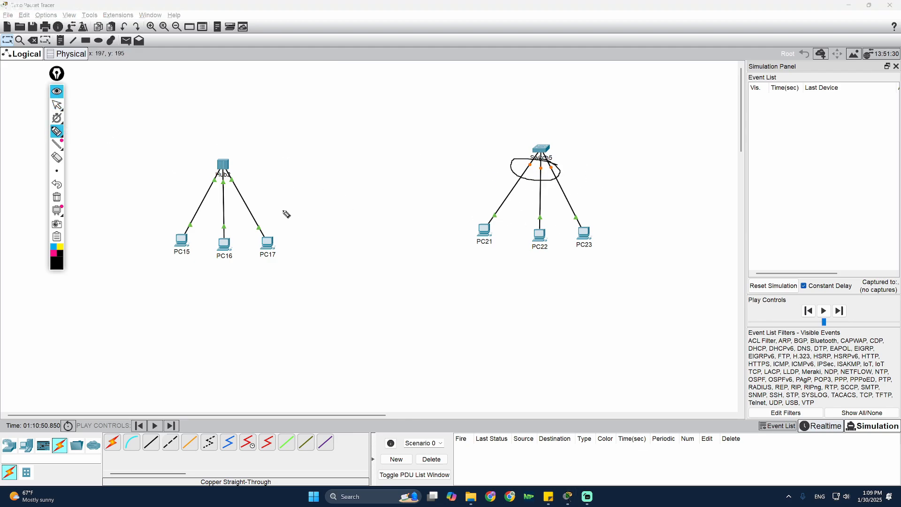
left_click_drag(616, 223, 602, 204)
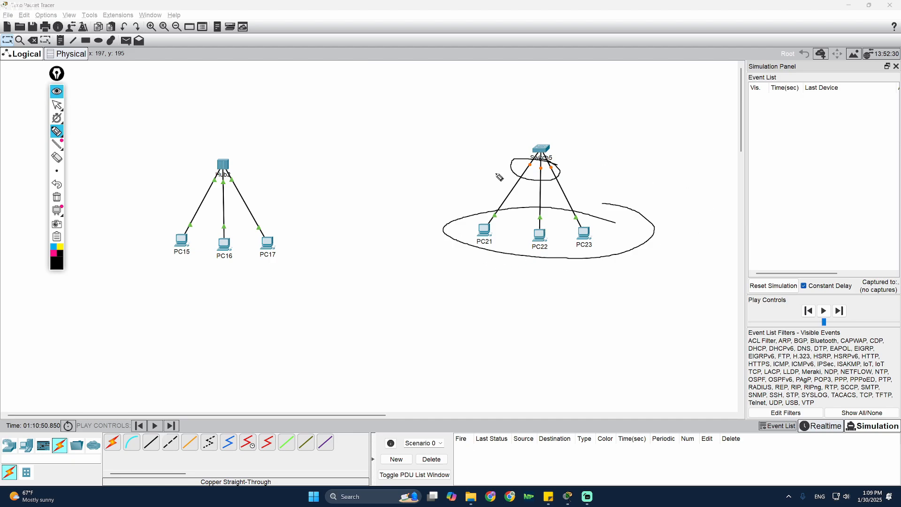
left_click(57, 197)
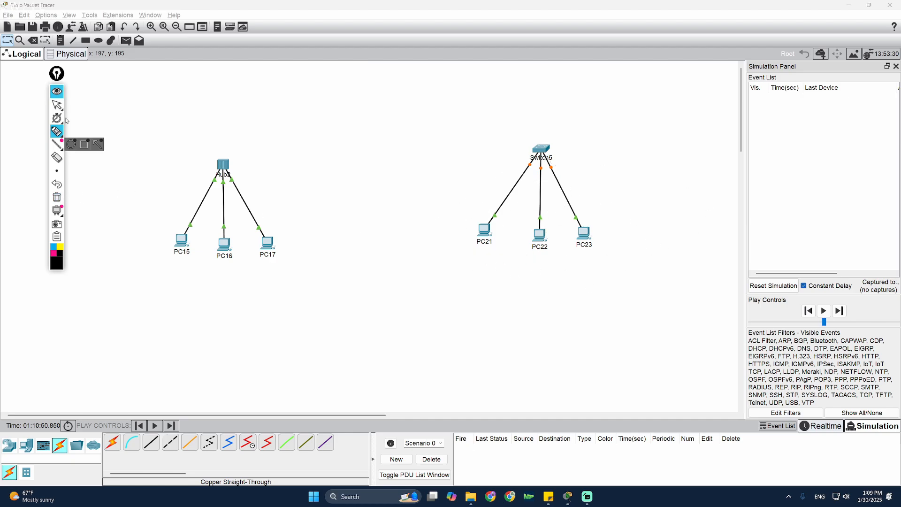
left_click(57, 104)
left_click(827, 426)
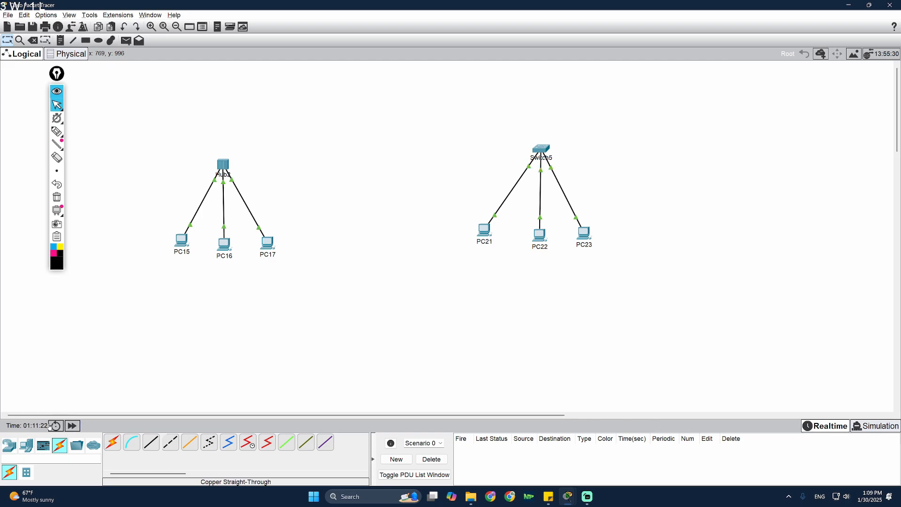
left_click(874, 427)
- Give PC21 static IPv4 20.0.0.1 with default mask 255.0.0.0
left_click(492, 237)
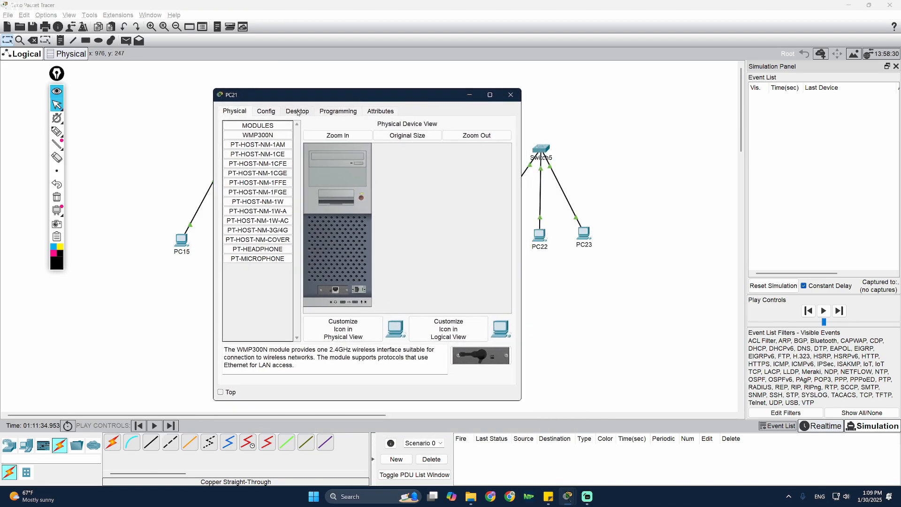
left_click(297, 112)
left_click(252, 139)
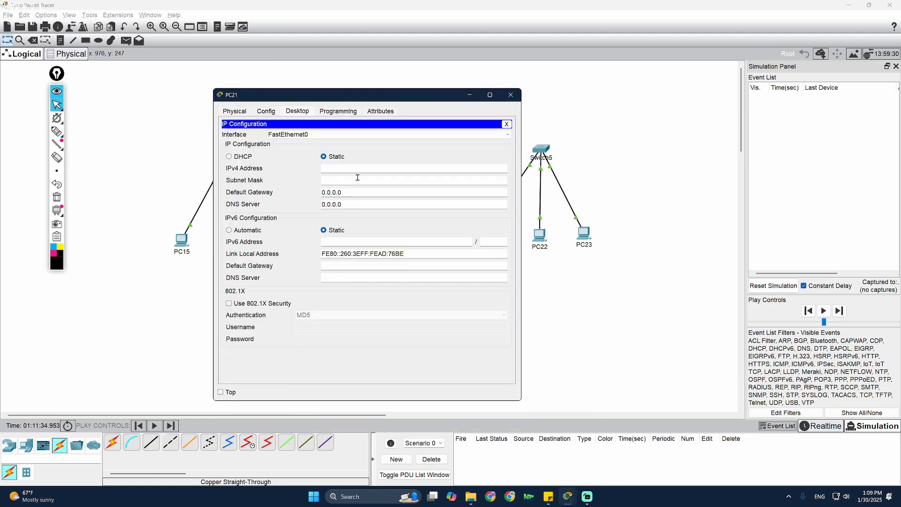
type("20.0.0.1")
left_click(416, 178)
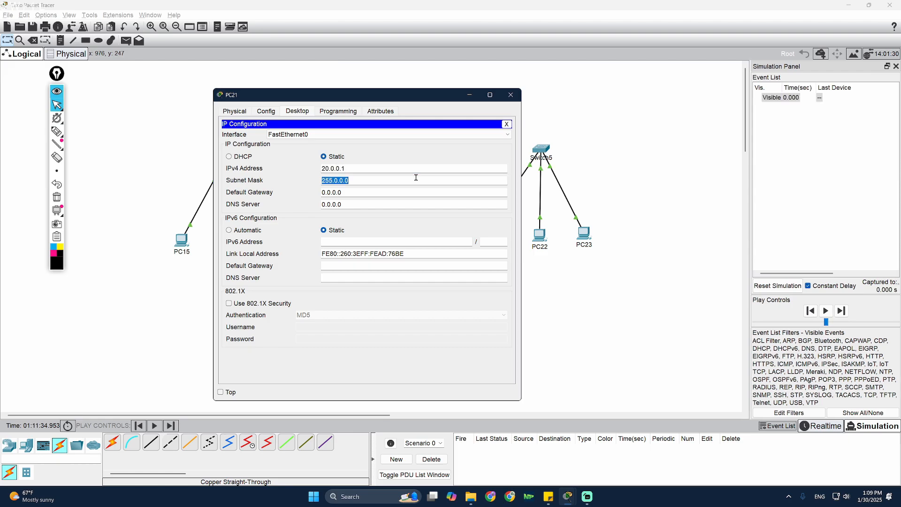
left_click(398, 167)
key("ctrl+c")
left_click(510, 94)
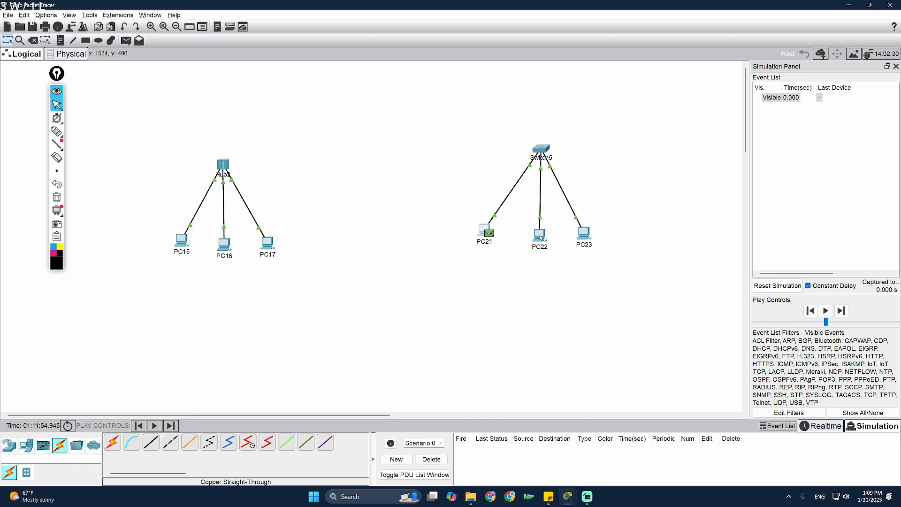
- Give PC22 IPv4 20.0.0.2 with the auto-filled 255.0.0.0 mask
left_click(540, 235)
left_click(434, 156)
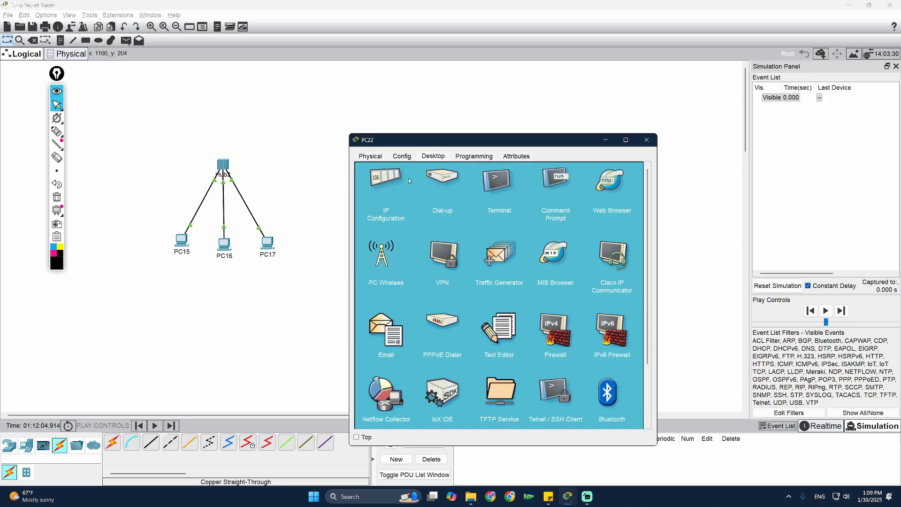
left_click(409, 178)
left_click(482, 210)
key("ctrl+v")
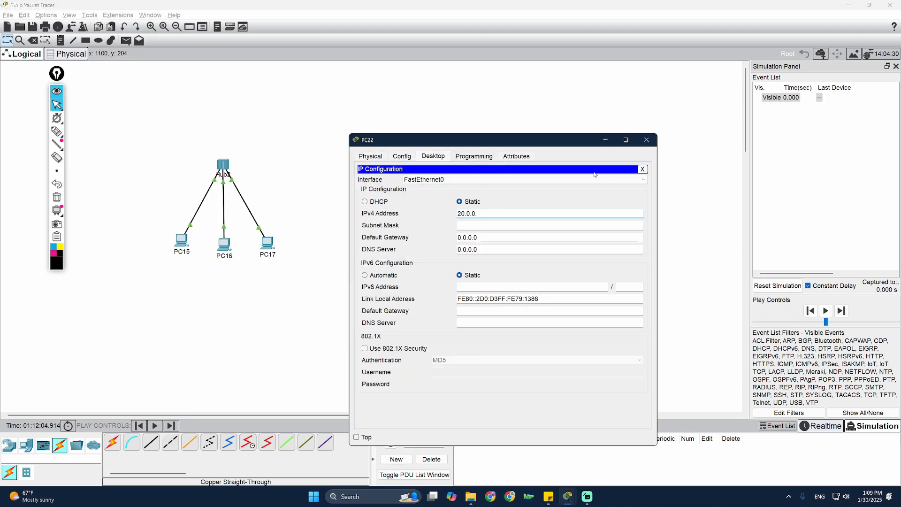
key("Tab")
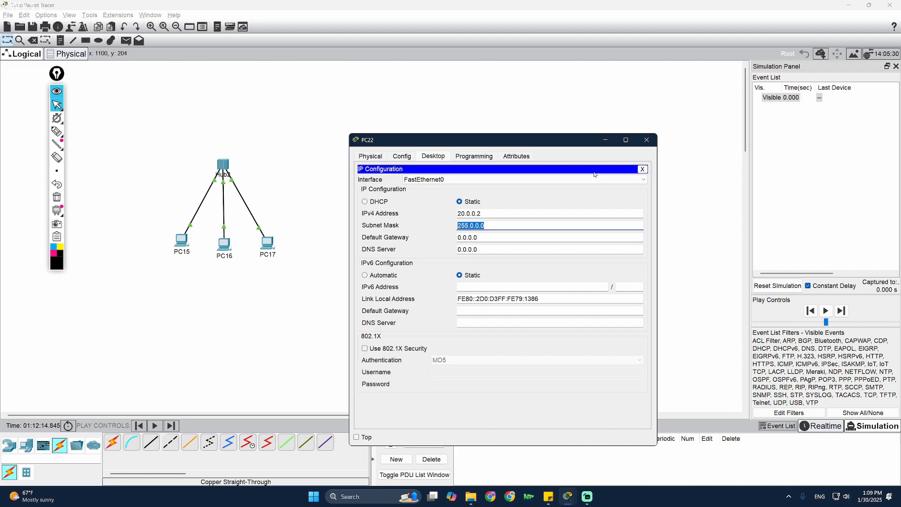
left_click(646, 140)
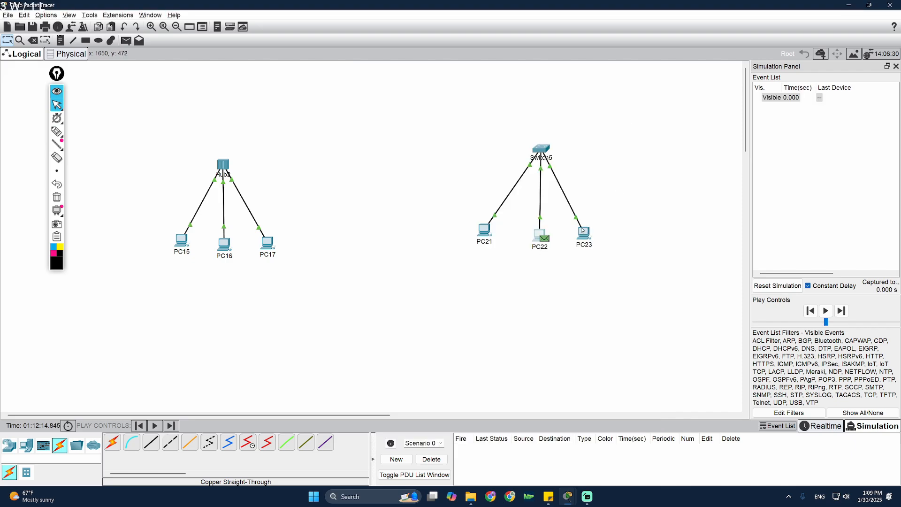
- Give PC23 IPv4 20.0.0.3 with the auto-filled mask and close its window
left_click(582, 233)
left_click(433, 156)
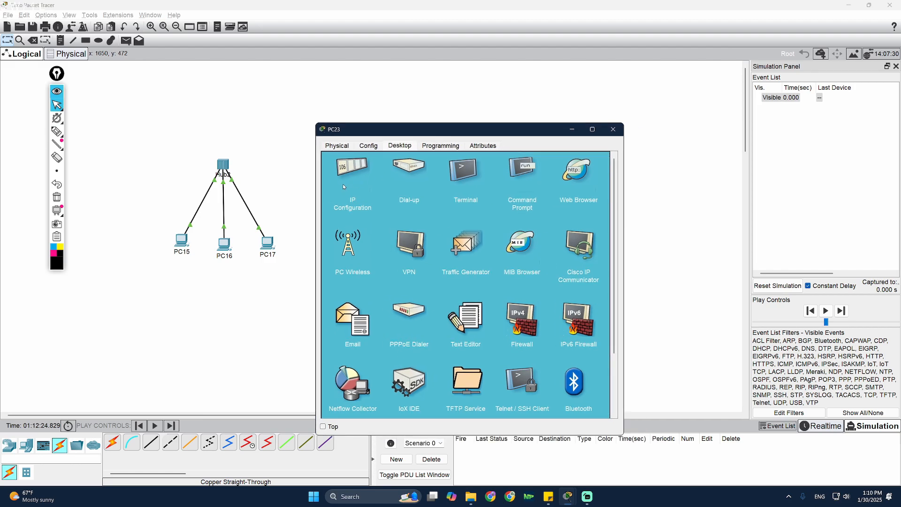
left_click(354, 190)
left_click(448, 203)
key("ctrl+v")
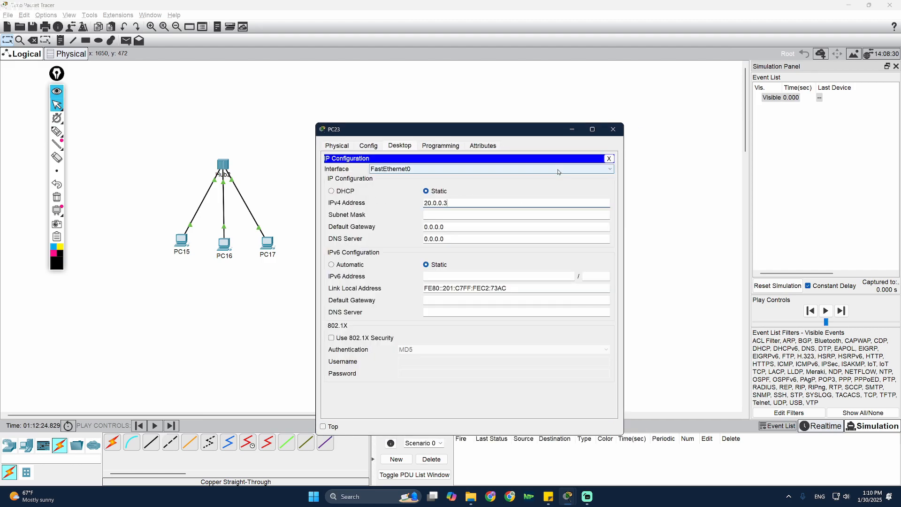
key("Tab")
left_click(613, 129)
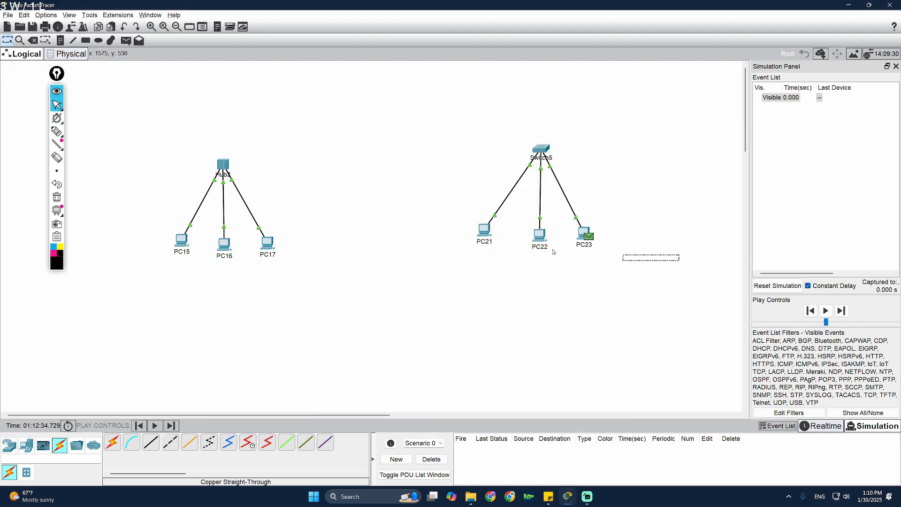
- Clear the old packet, simulate a simple PDU ping from PC21 to PC22, then delete it
left_click(432, 459)
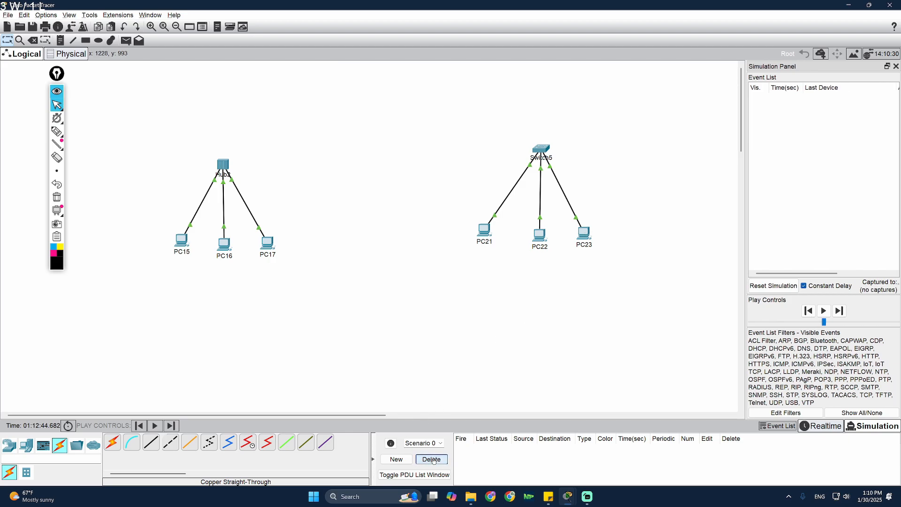
left_click_drag(485, 230, 495, 232)
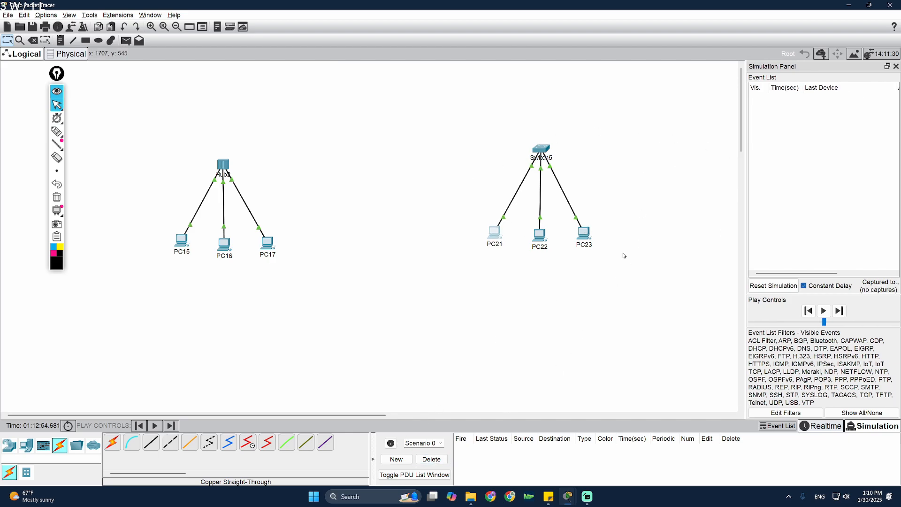
left_click(125, 42)
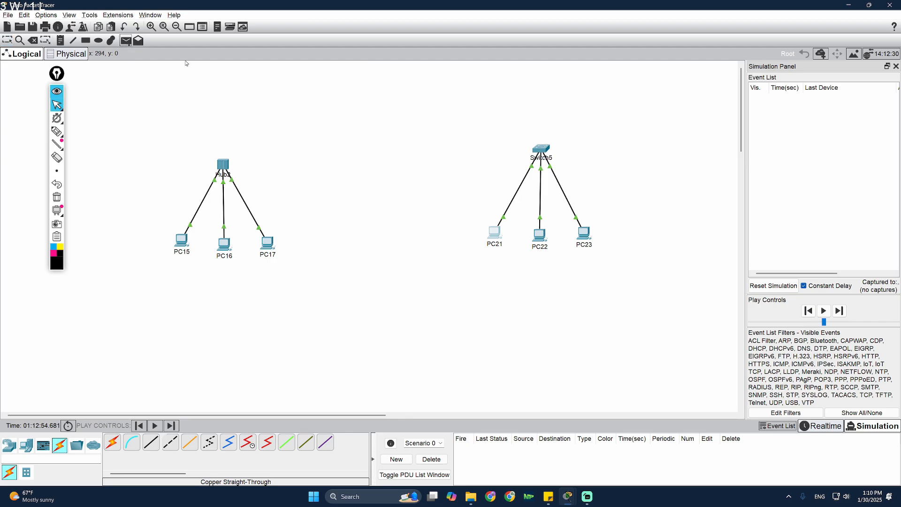
left_click(500, 235)
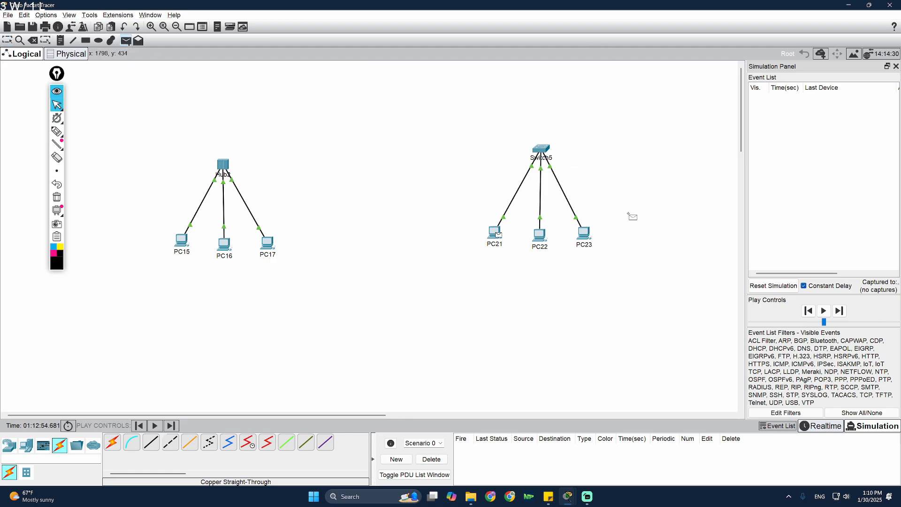
left_click(541, 236)
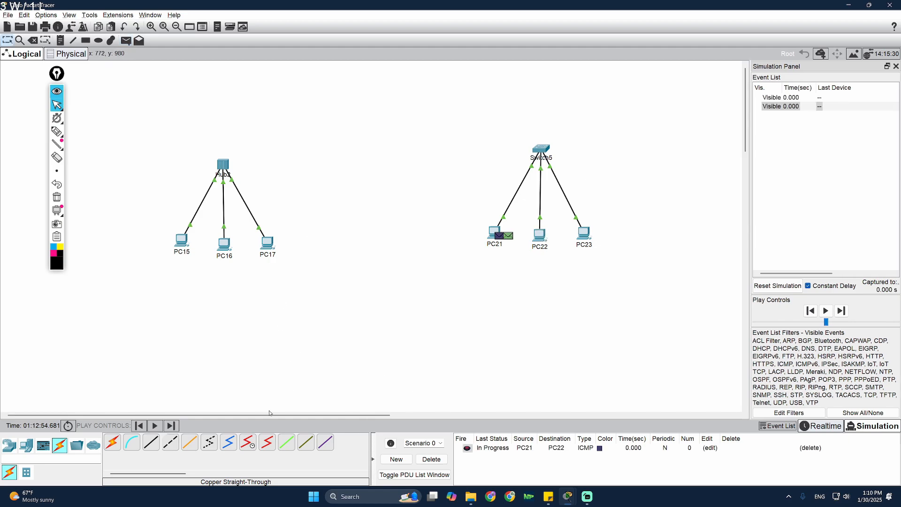
left_click(155, 426)
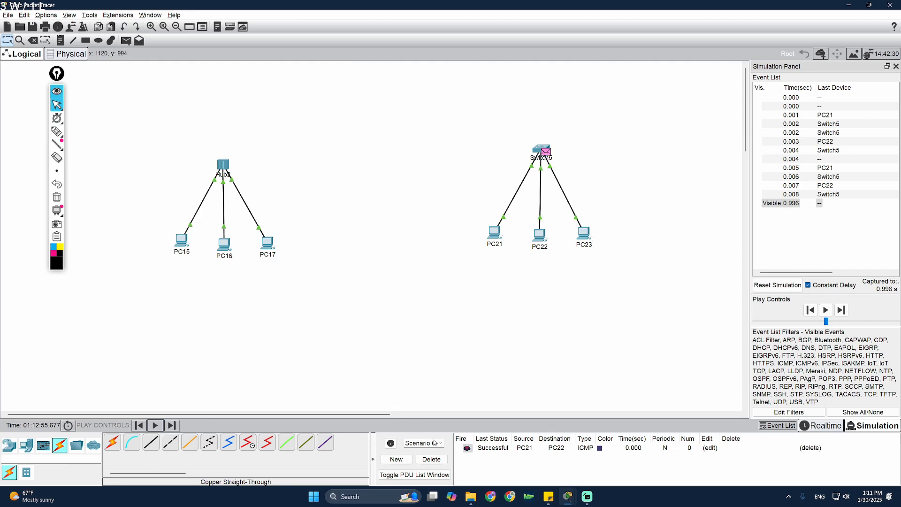
left_click(432, 460)
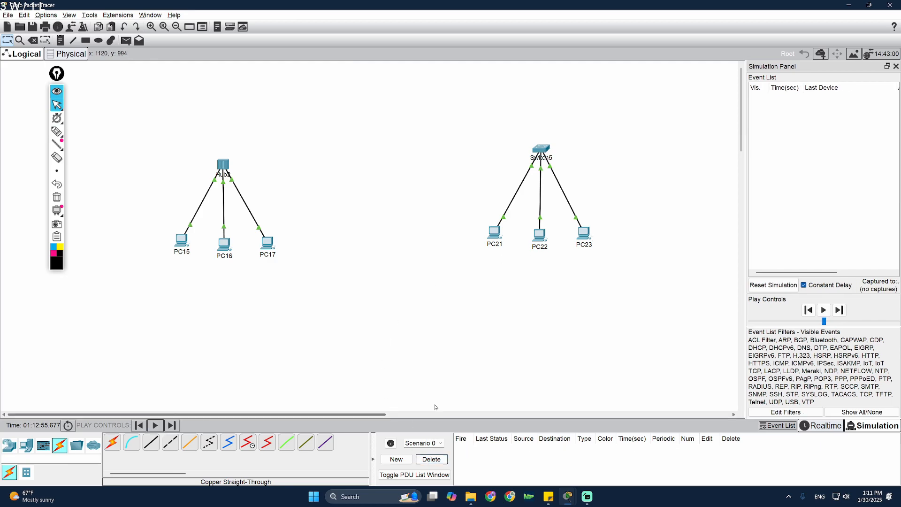
- Send a new simple PDU from PC21 to PC22, play the simulation, then pause it
left_click(123, 42)
left_click(495, 233)
left_click(540, 235)
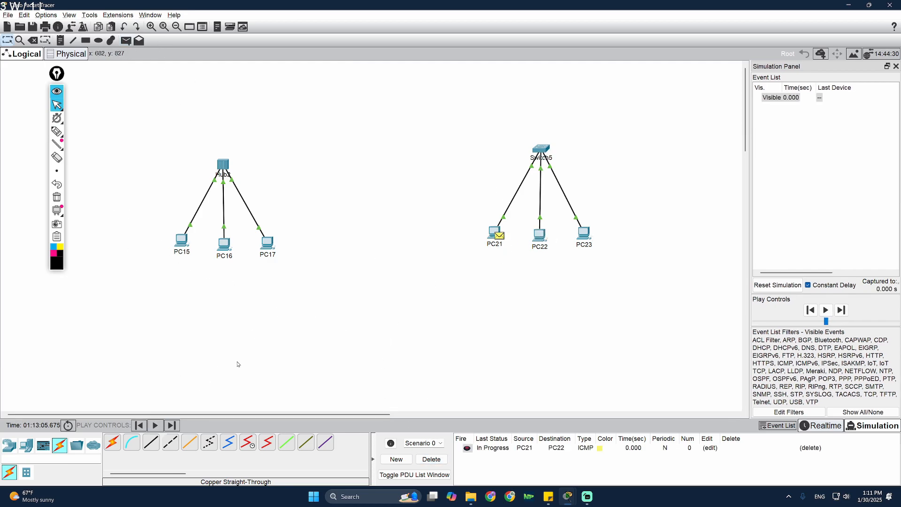
left_click(155, 426)
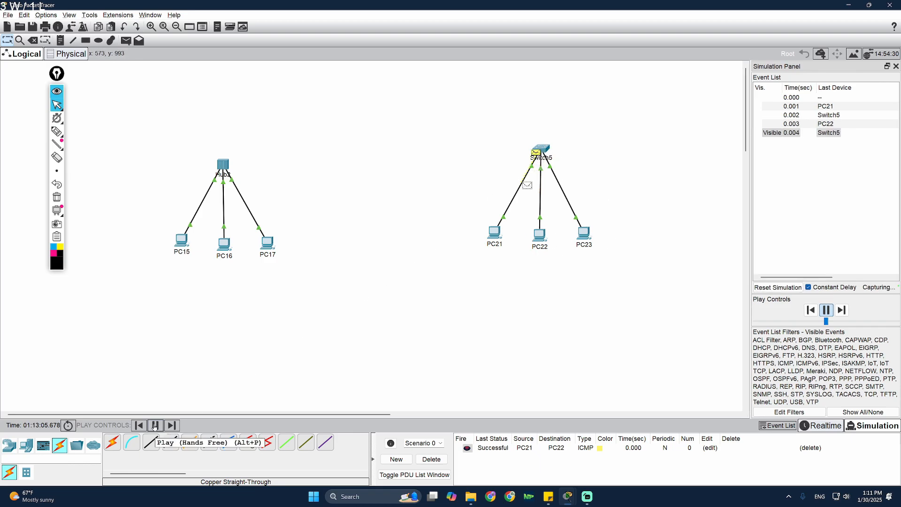
left_click(155, 425)
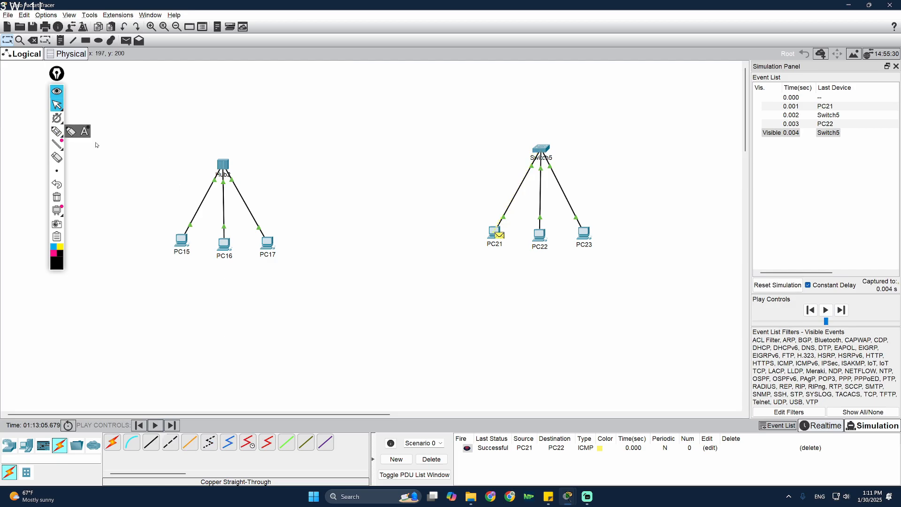
- Trim the sticky note's first line to 'router' and delete all devices in Packet Tracer
mouse_move(544, 500)
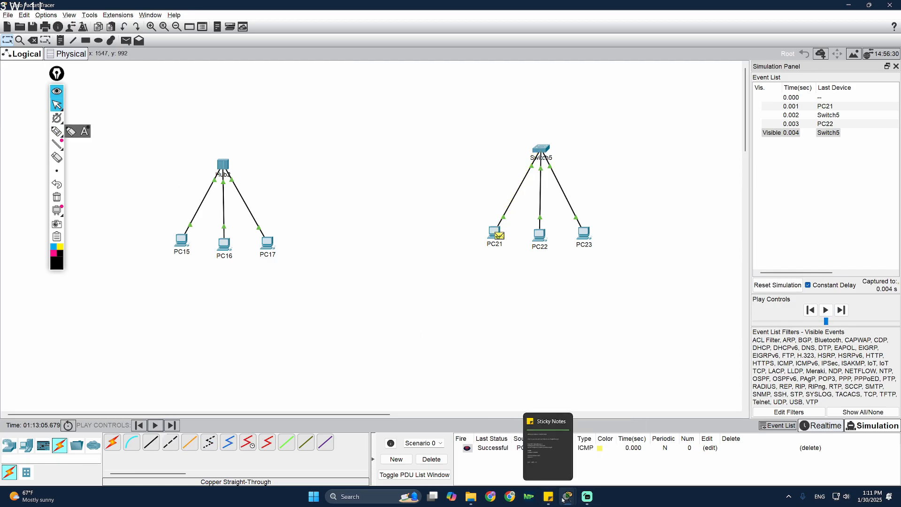
left_click(558, 441)
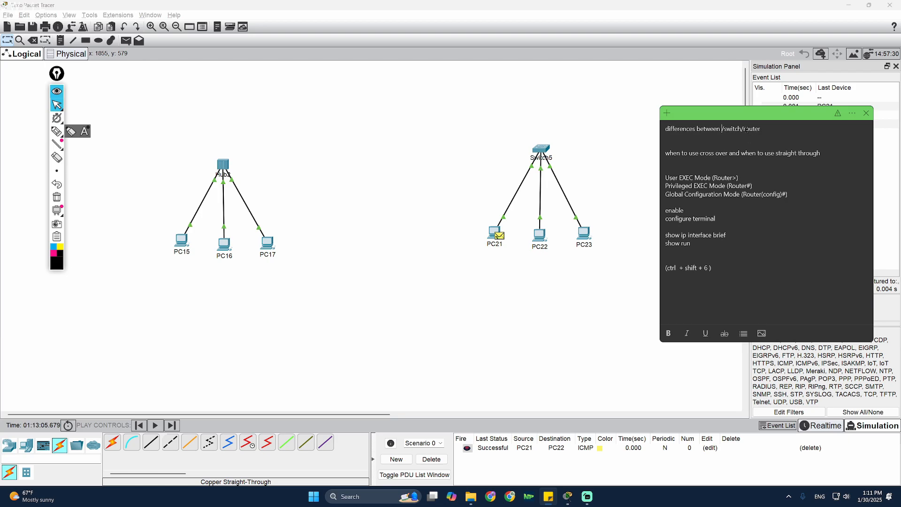
left_click_drag(746, 129, 666, 130)
left_click(736, 141)
left_click_drag(744, 130, 140, 334)
key("BackSpace")
left_click(374, 238)
key("Delete")
- Confirm the deletion and place a generic PT router, Router1, near the top centre
key("Return")
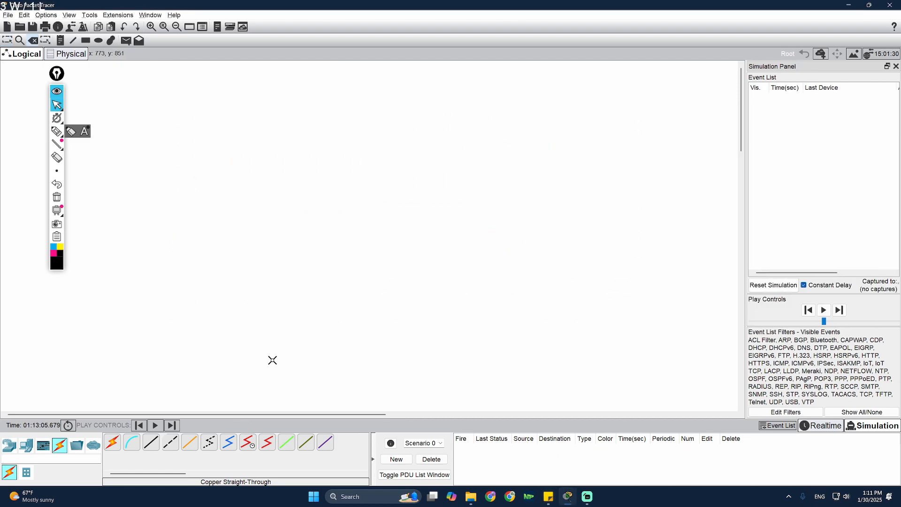
left_click(9, 445)
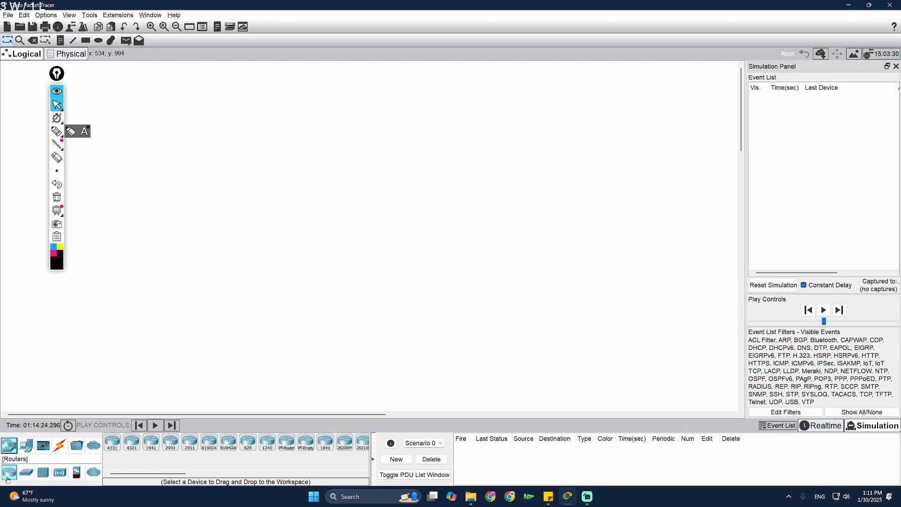
left_click_drag(160, 474, 167, 479)
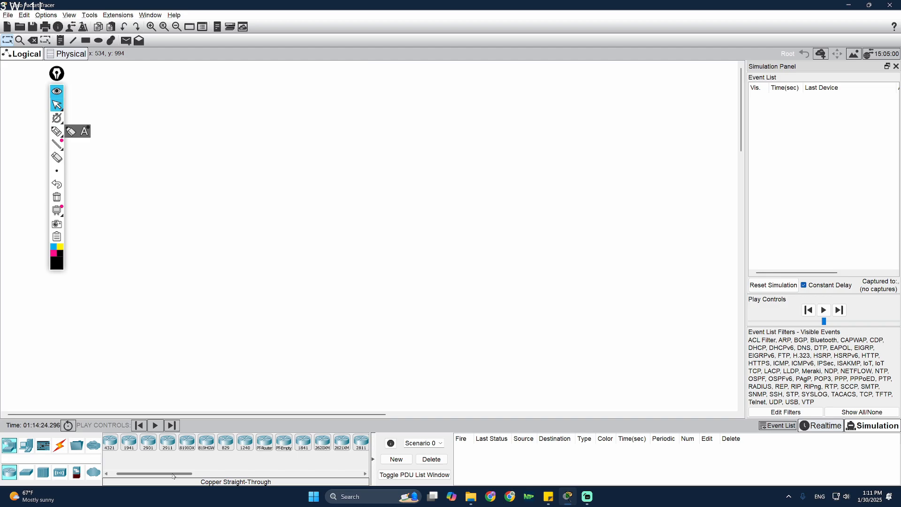
left_click(266, 448)
left_click(374, 151)
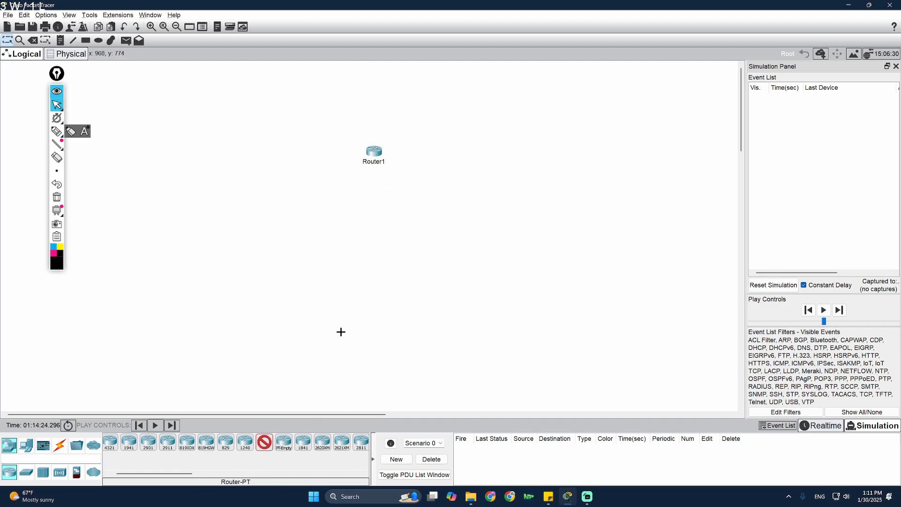
- Place PC24 below-left and PC25 below-right of Router1
left_click(28, 446)
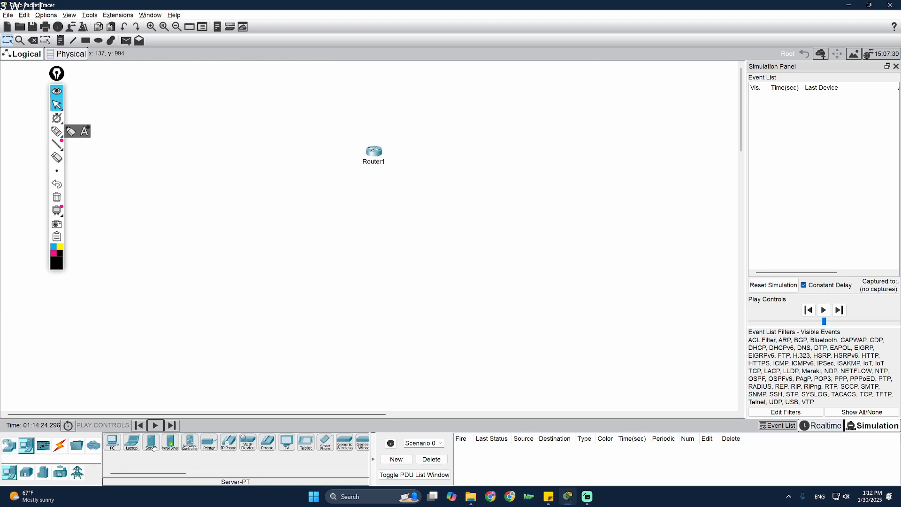
left_click(113, 443, "ctrl")
left_click(314, 217)
left_click(425, 219)
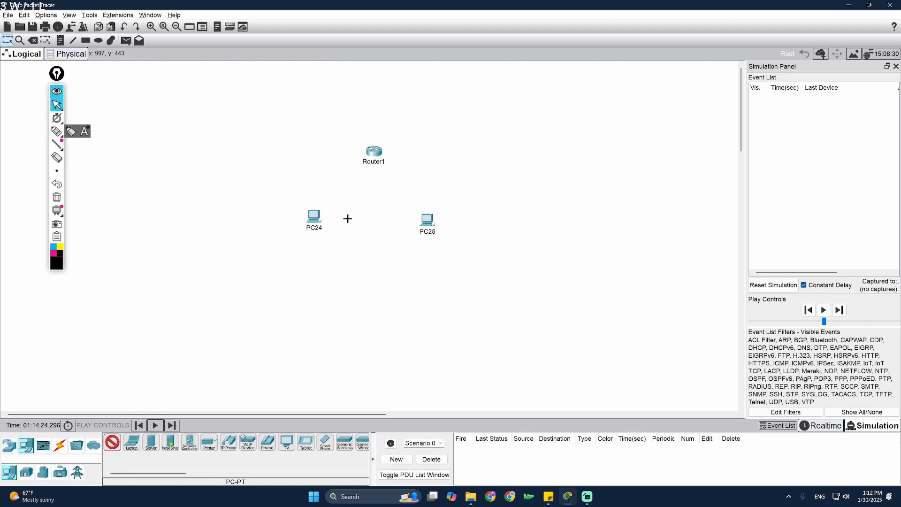
left_click_drag(424, 224, 419, 224)
left_click_drag(314, 218, 317, 219)
left_click_drag(421, 221, 429, 219)
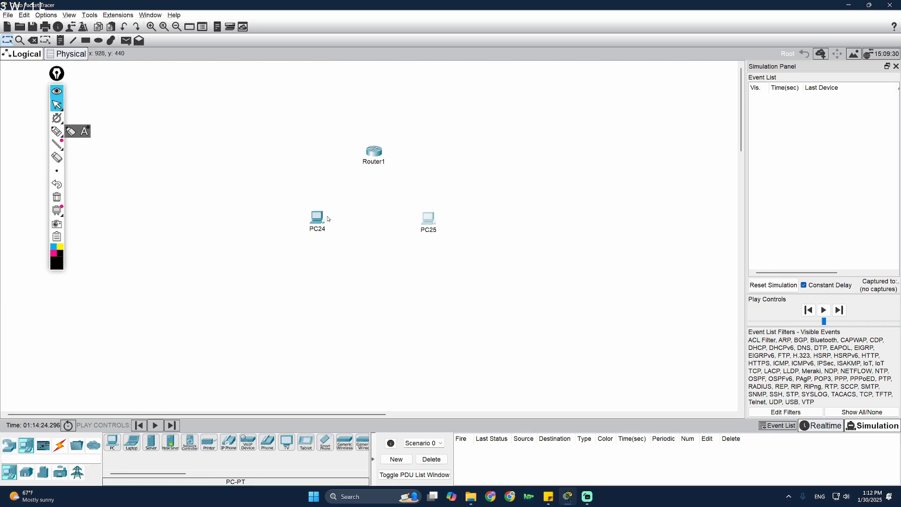
left_click_drag(318, 218, 324, 215)
- Cable Router1's Fa0/0 to PC24 and another port to PC25 with copper straight-through
left_click(59, 445)
left_click(171, 443)
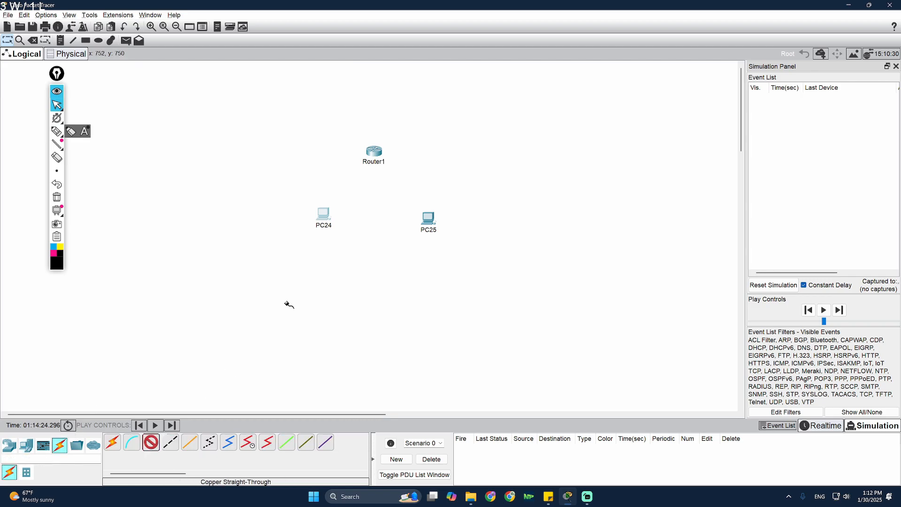
left_click(383, 154)
left_click(416, 175)
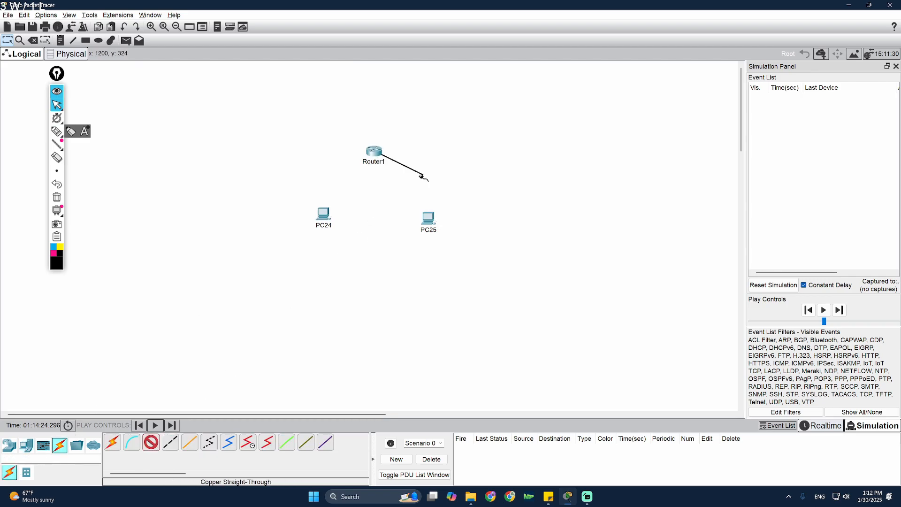
left_click(324, 214)
left_click(357, 252)
left_click(378, 153)
left_click(404, 178)
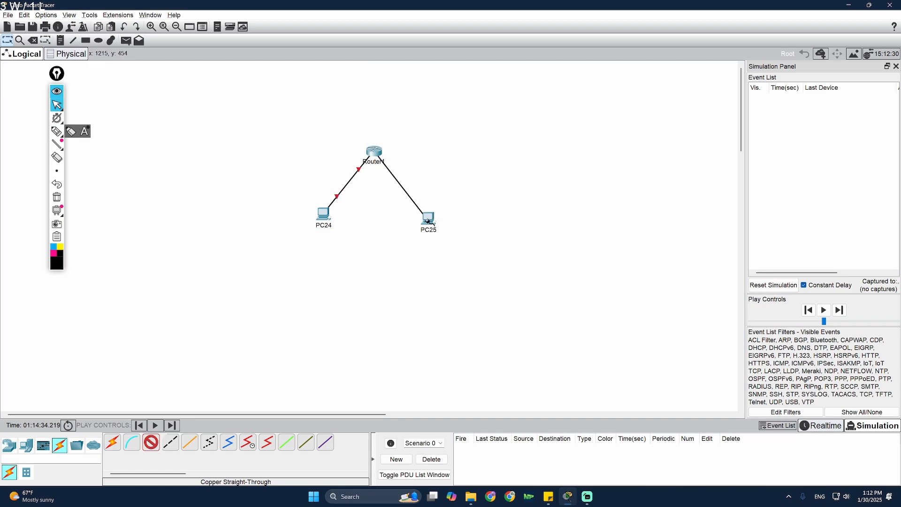
left_click(429, 220)
left_click(463, 256)
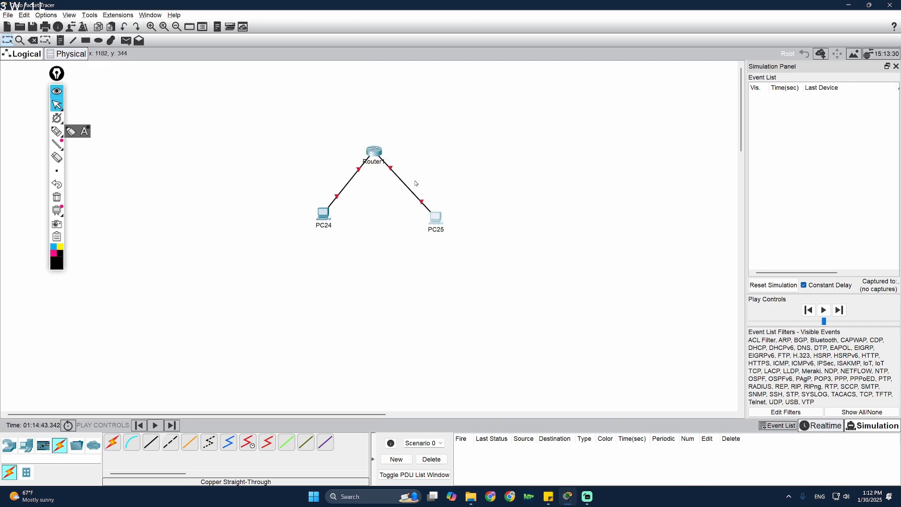
- Enable Always Show Port Labels in Options > Preferences
left_click(374, 151)
left_click(646, 140)
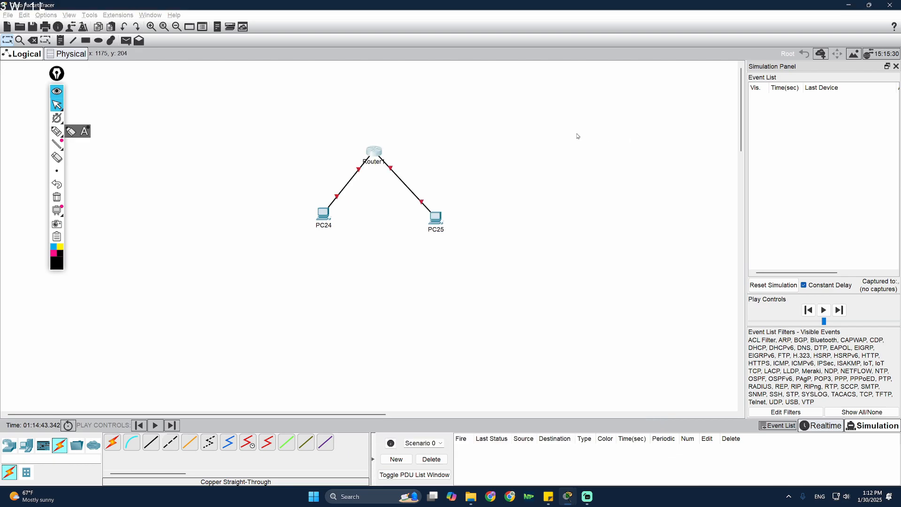
left_click(46, 15)
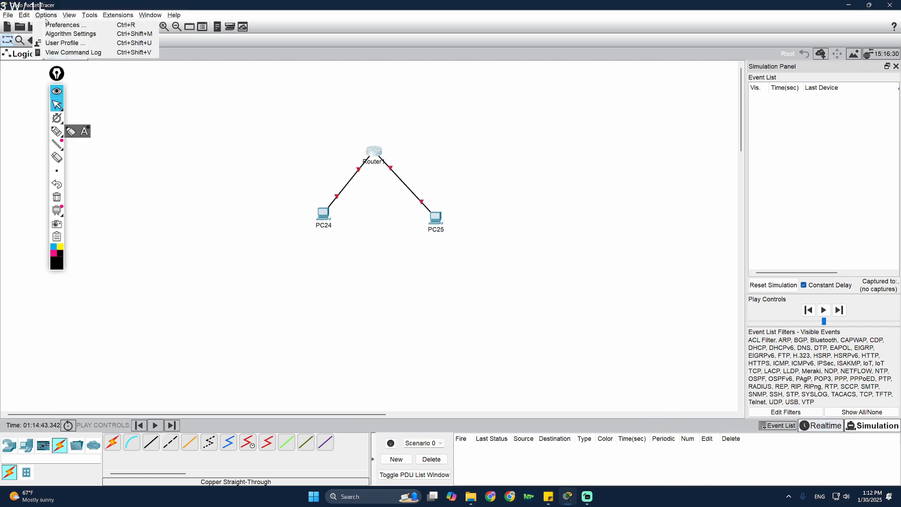
left_click(52, 25)
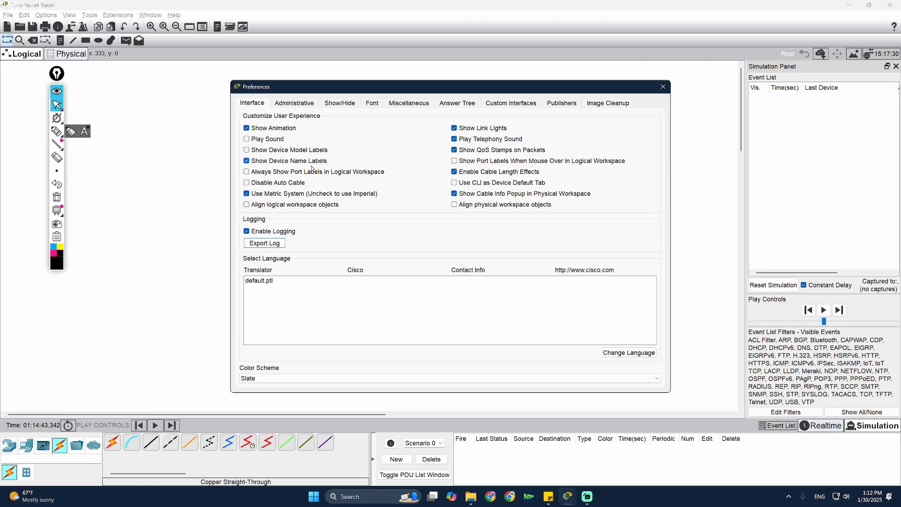
left_click(263, 172)
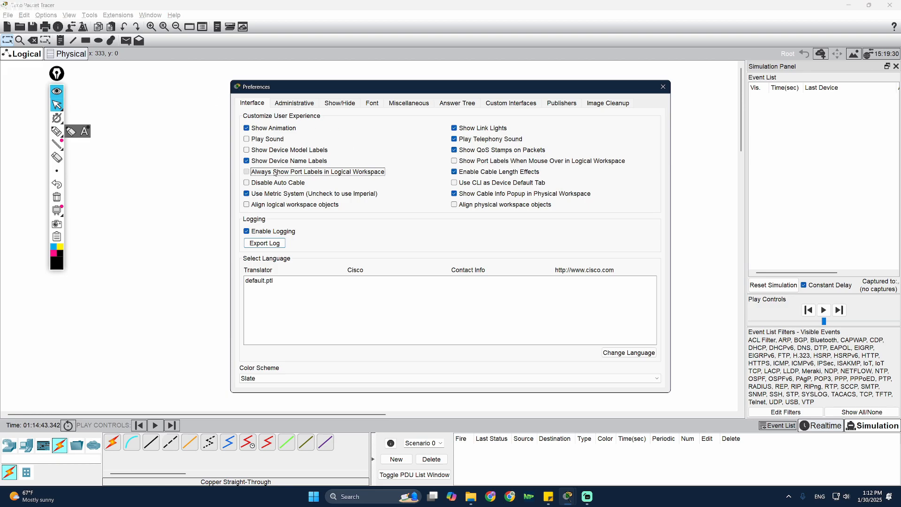
- Close Preferences and nudge PC25 right and PC24 left
left_click(663, 87)
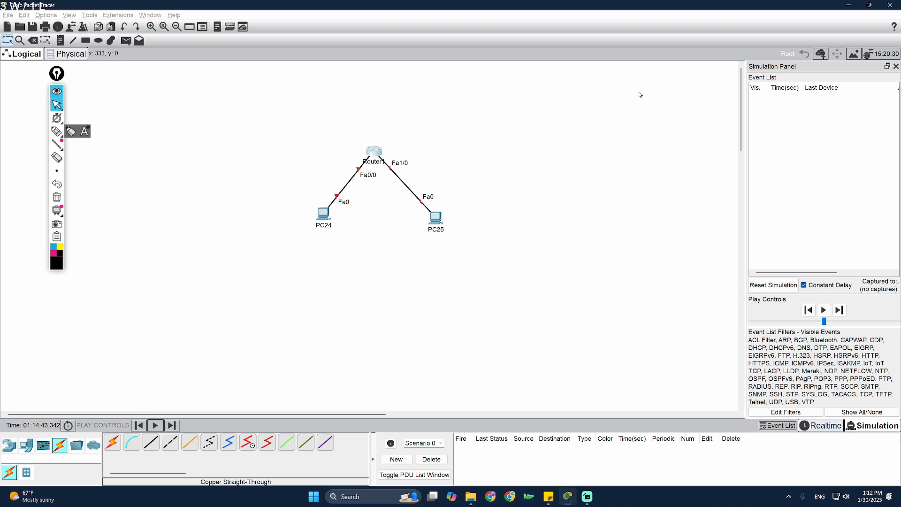
left_click_drag(435, 217, 446, 219)
left_click(326, 220)
left_click_drag(327, 222, 318, 226)
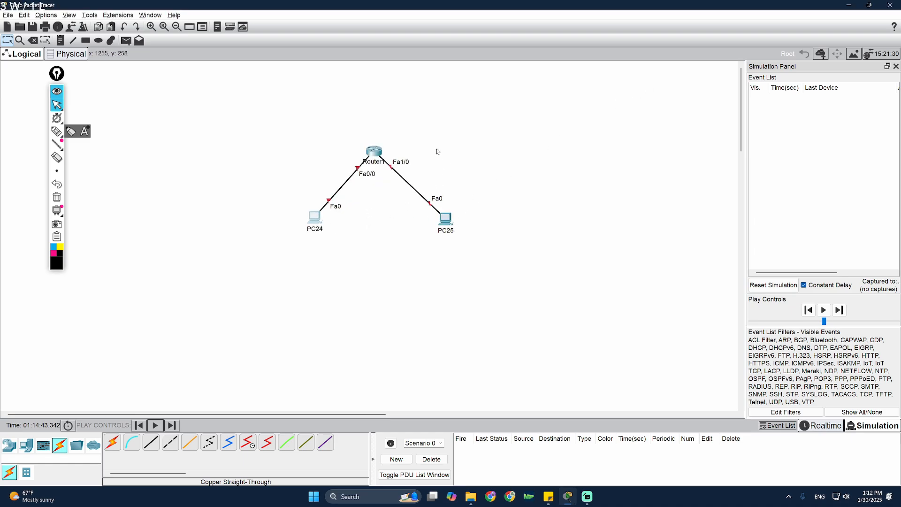
- Switch on Router1's FastEthernet0/0 port status in the Config tab
left_click(377, 154)
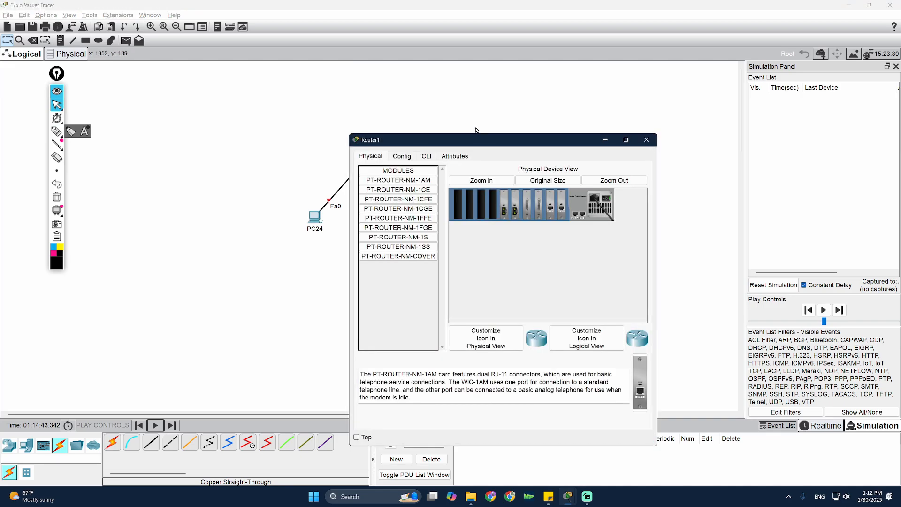
left_click(528, 134)
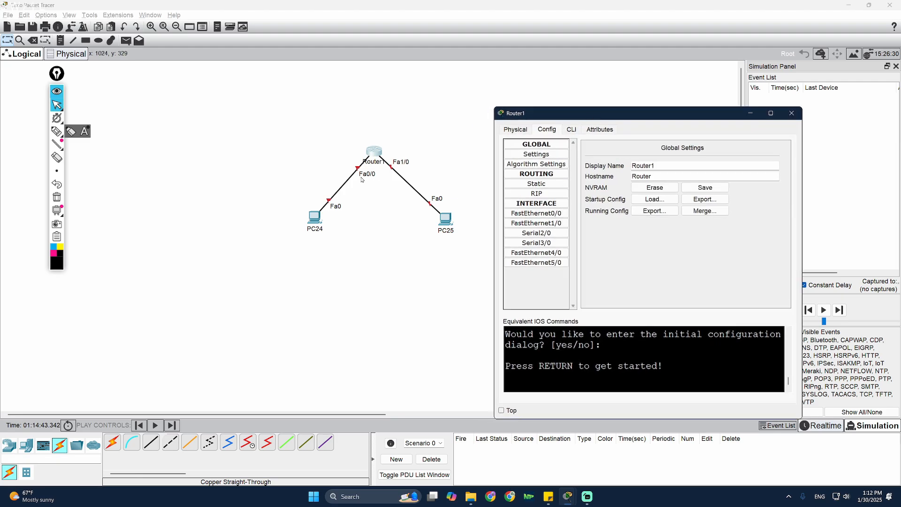
left_click(536, 213)
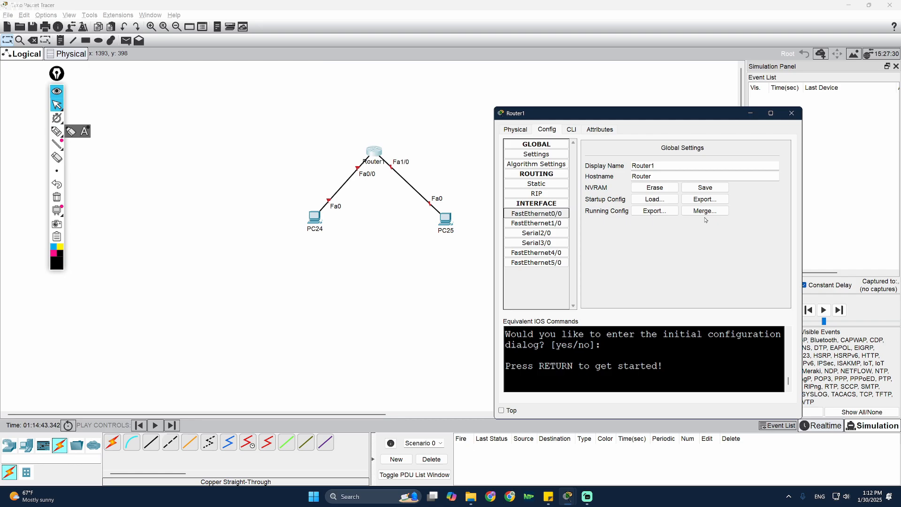
left_click(777, 160)
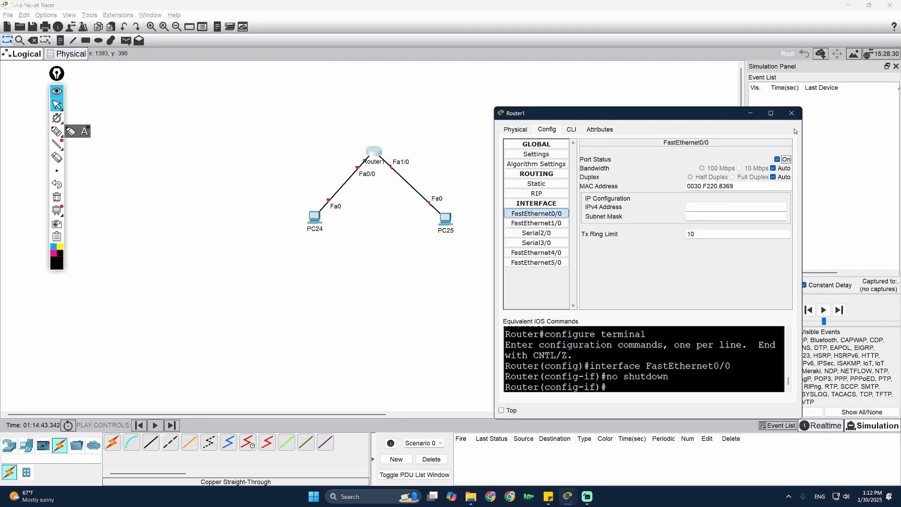
left_click(792, 113)
- Switch on Router1's FastEthernet1/0 port status and close the window
left_click(376, 151)
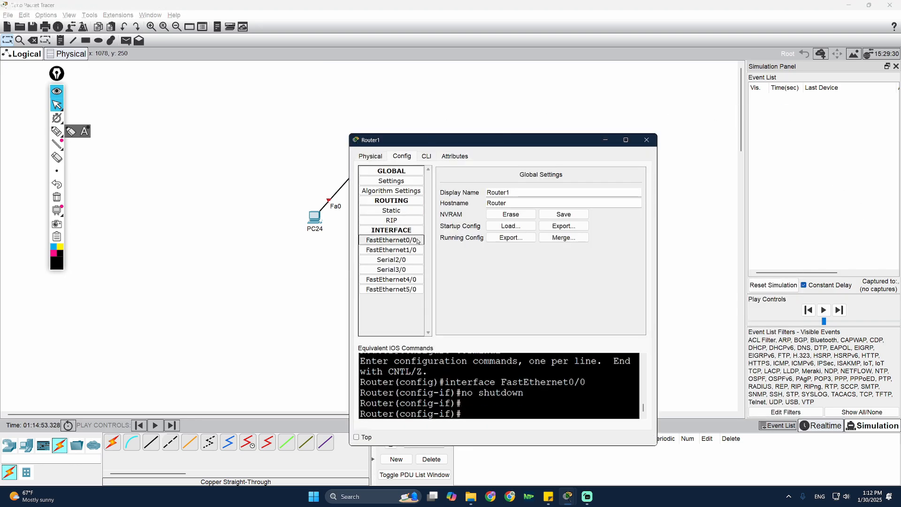
left_click(391, 250)
left_click(632, 187)
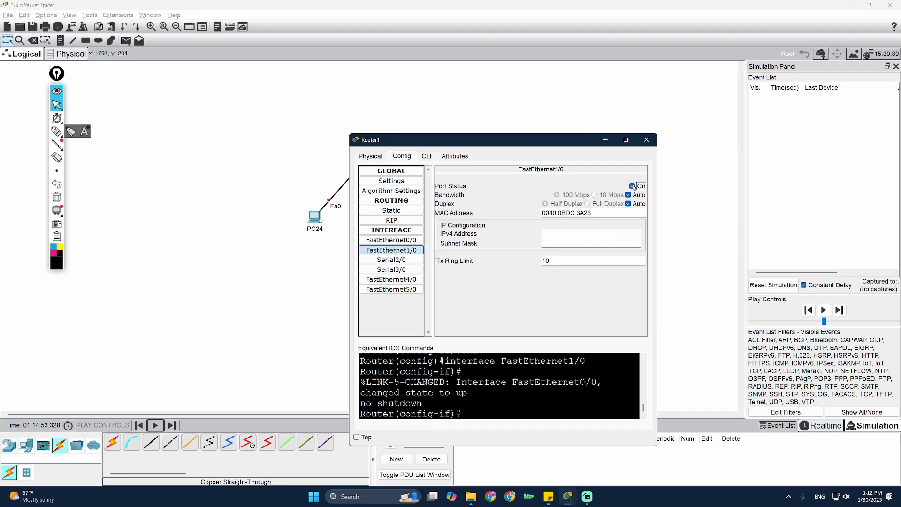
left_click_drag(534, 144, 698, 129)
left_click(443, 228)
left_click_drag(443, 229, 439, 231)
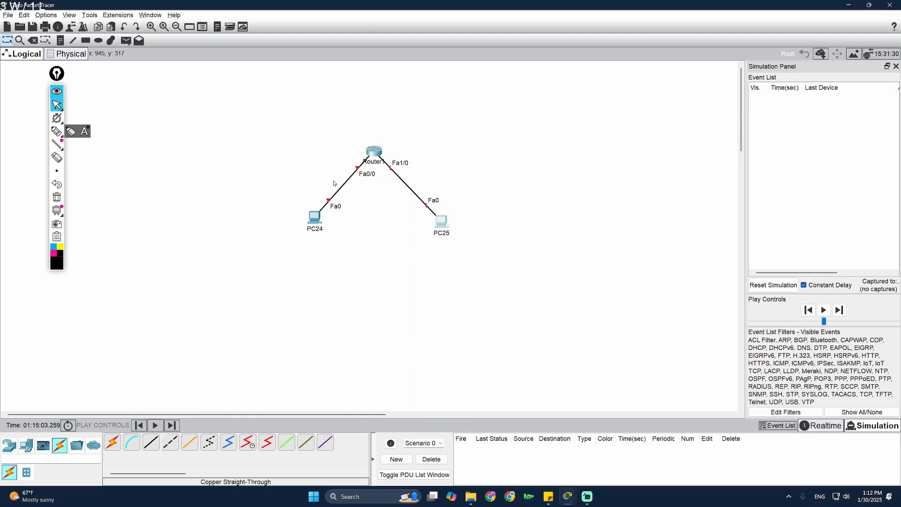
left_click(57, 132)
left_click_drag(397, 161, 375, 178)
left_click_drag(357, 147, 375, 165)
left_click_drag(532, 143, 566, 190)
left_click_drag(512, 157, 559, 116)
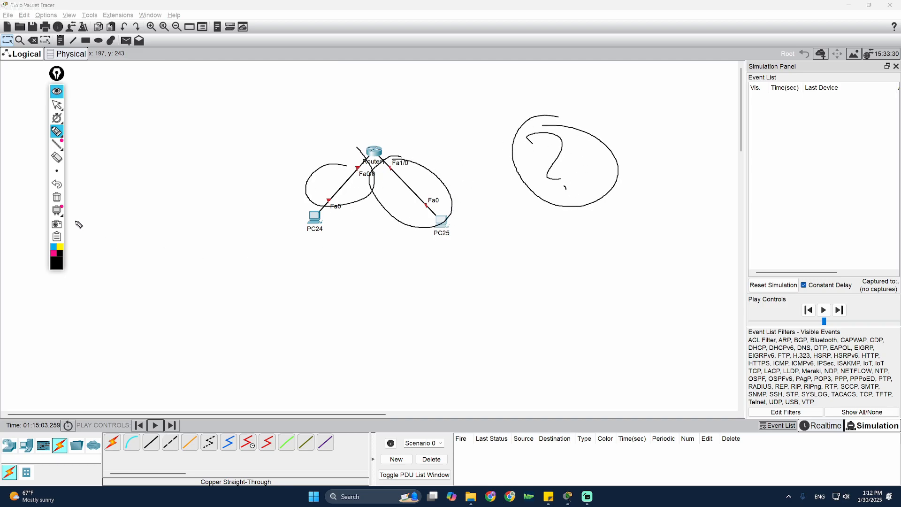
left_click(57, 197)
left_click(57, 106)
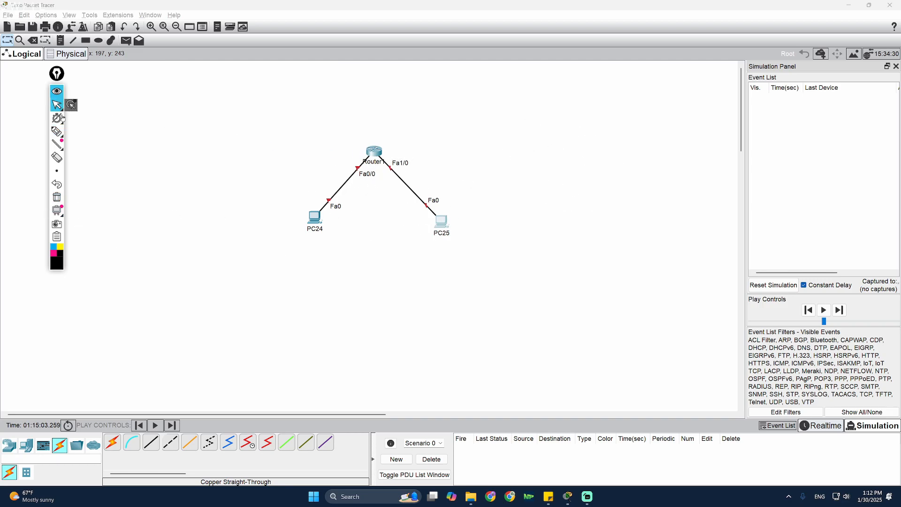
mouse_move(57, 118)
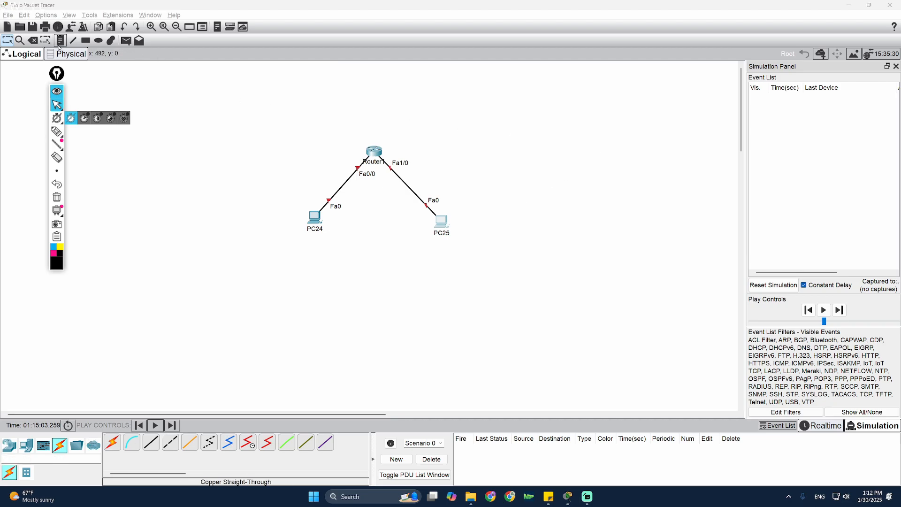
left_click(33, 41)
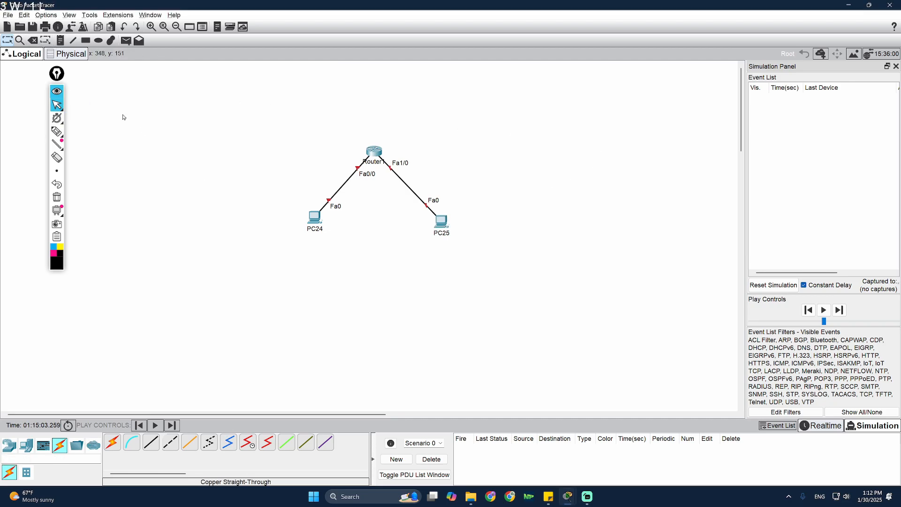
- Delete the Router1–PC25 and Router1–PC24 links and nudge PC24 down-left
left_click(394, 174)
left_click(345, 183)
key("Escape")
left_click_drag(323, 208, 317, 213)
- Connect Router1 Fa0/0 to PC24 Fa0 and Fa1/0 to PC25 Fa0 with copper cross-over cables
left_click(171, 443)
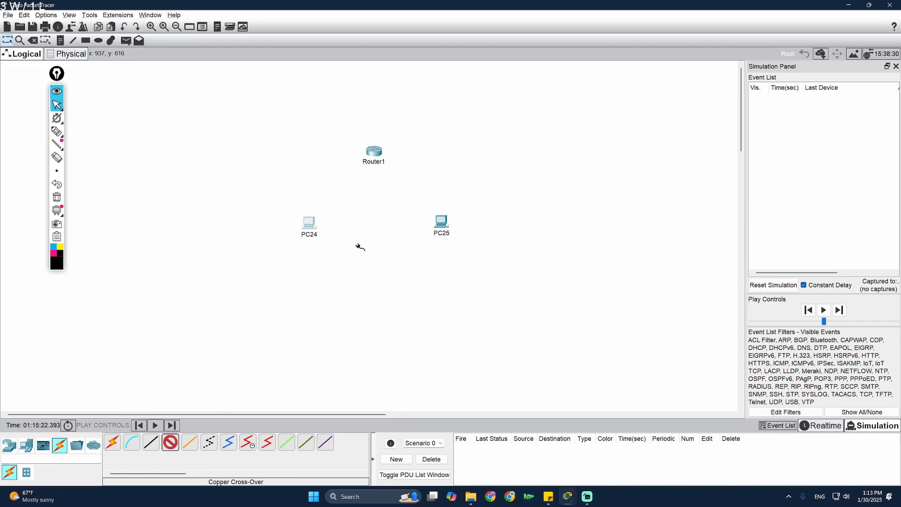
left_click(374, 151)
left_click(402, 175)
left_click(306, 234)
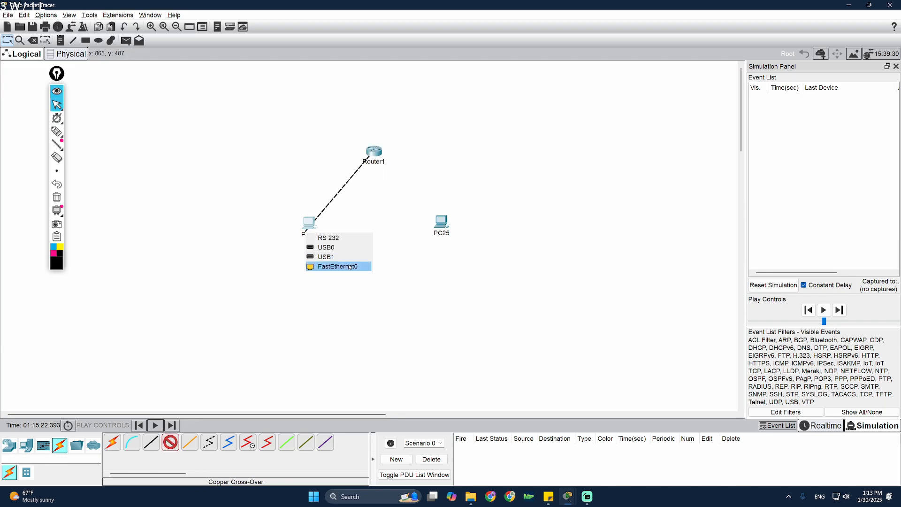
left_click(335, 266)
left_click(384, 160)
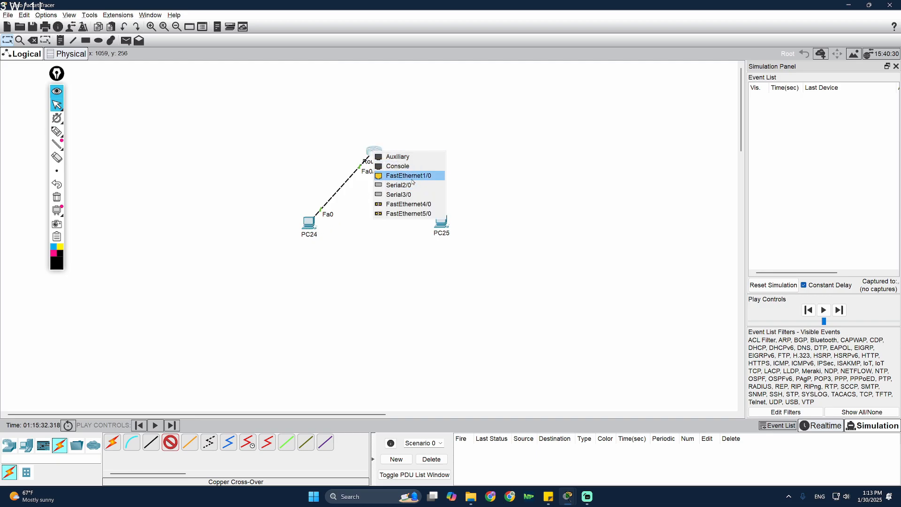
left_click(402, 175)
left_click(442, 222)
left_click(477, 253)
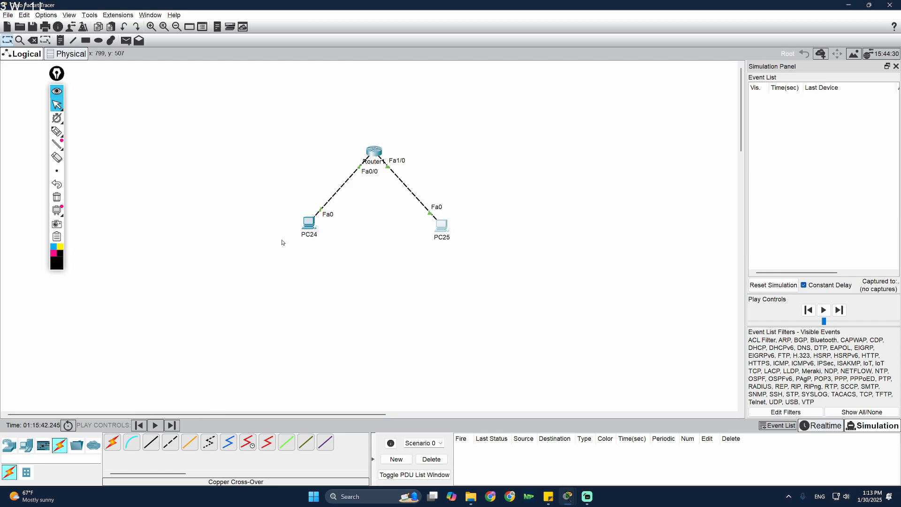
- Give PC24 IPv4 10.0.0.1 with auto-filled mask 255.0.0.0
left_click(432, 156)
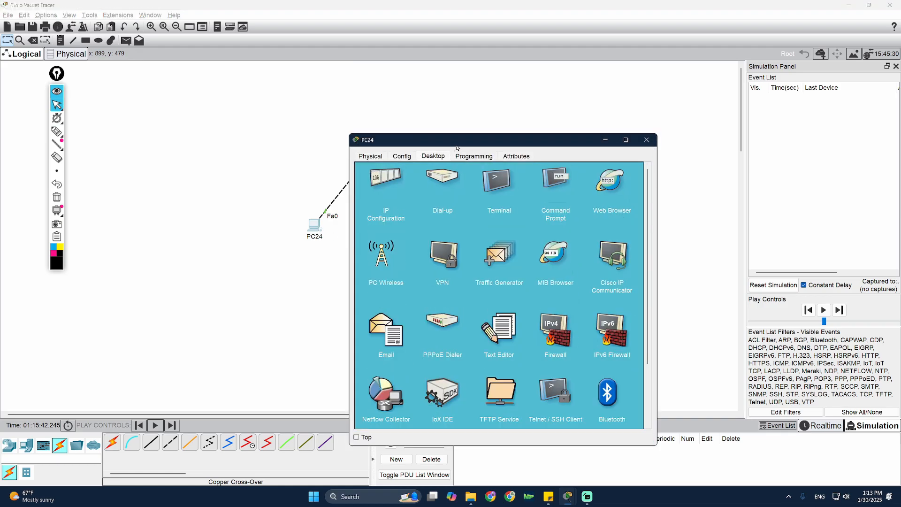
left_click_drag(460, 141, 563, 124)
left_click(489, 173)
left_click(582, 198)
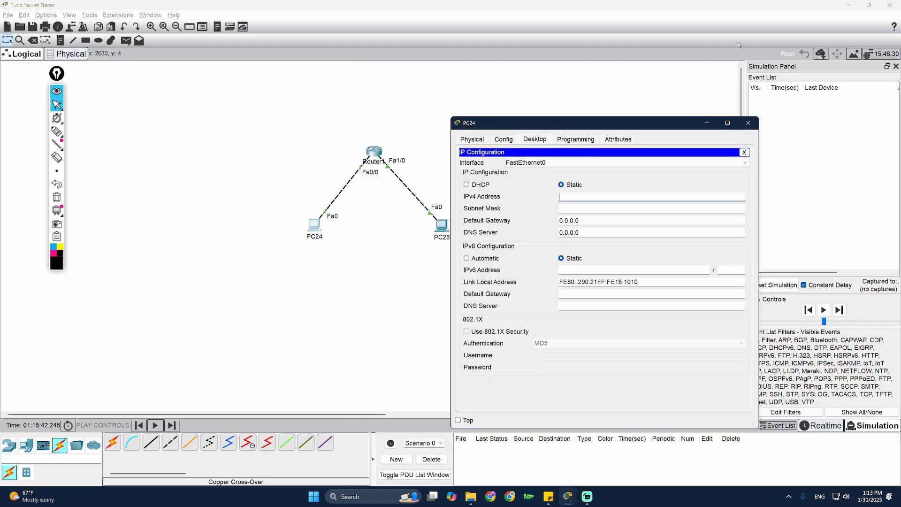
type("10.0.0.1")
key("Tab")
left_click(748, 123)
- Spread PC24 and PC25 apart, delete the pending test packet, and close the simulation panel
left_click_drag(442, 225, 455, 222)
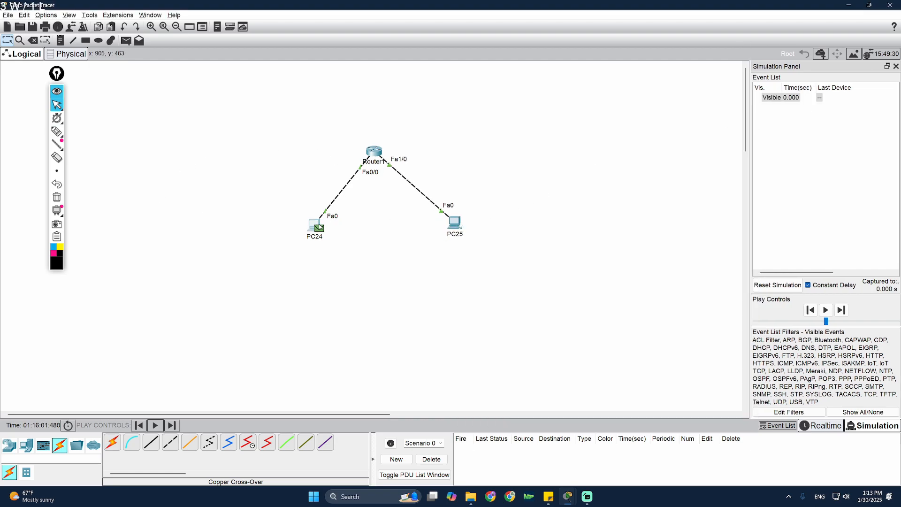
left_click_drag(313, 225, 299, 225)
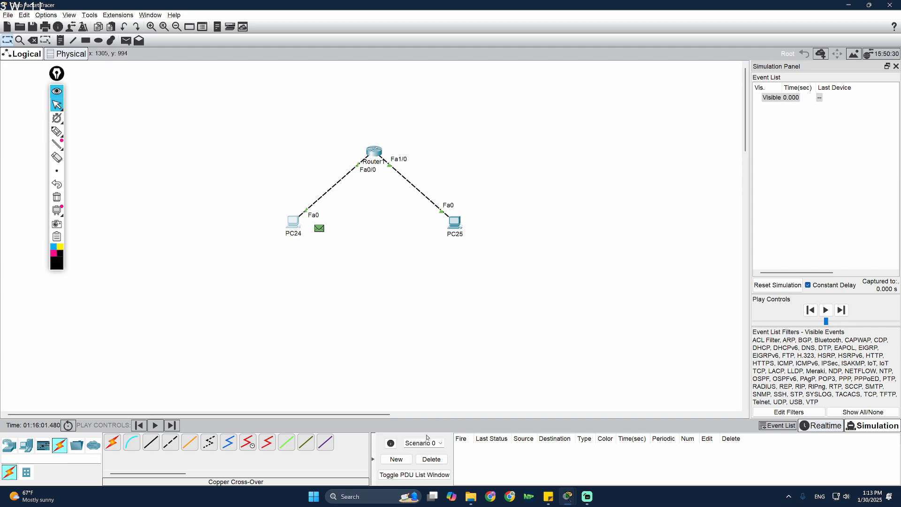
left_click(432, 459)
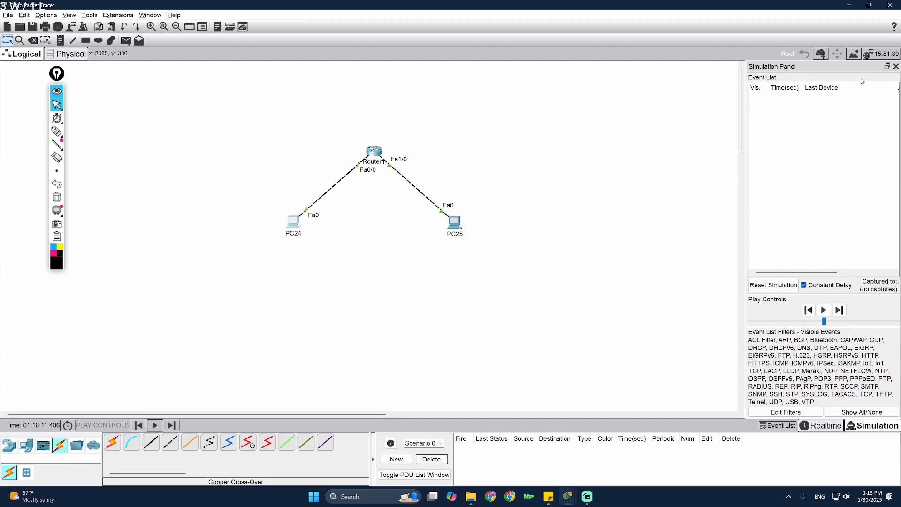
left_click(896, 67)
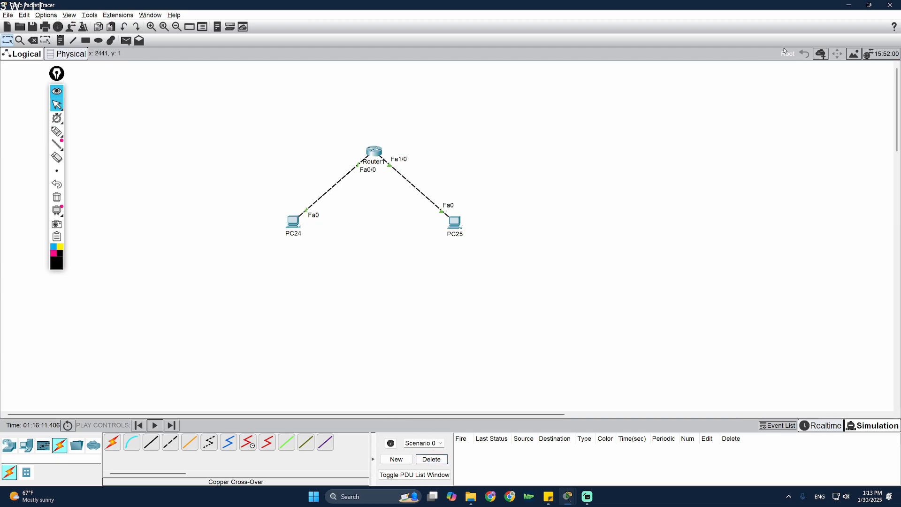
left_click(57, 131)
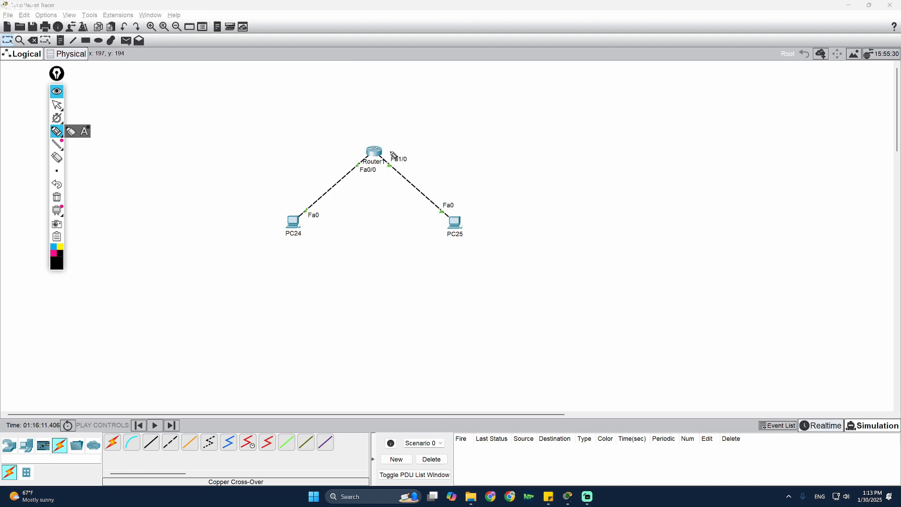
mouse_move(404, 157)
left_mouse_down()
mouse_move(390, 177)
mouse_move(391, 156)
mouse_move(368, 171)
mouse_move(362, 151)
left_mouse_up()
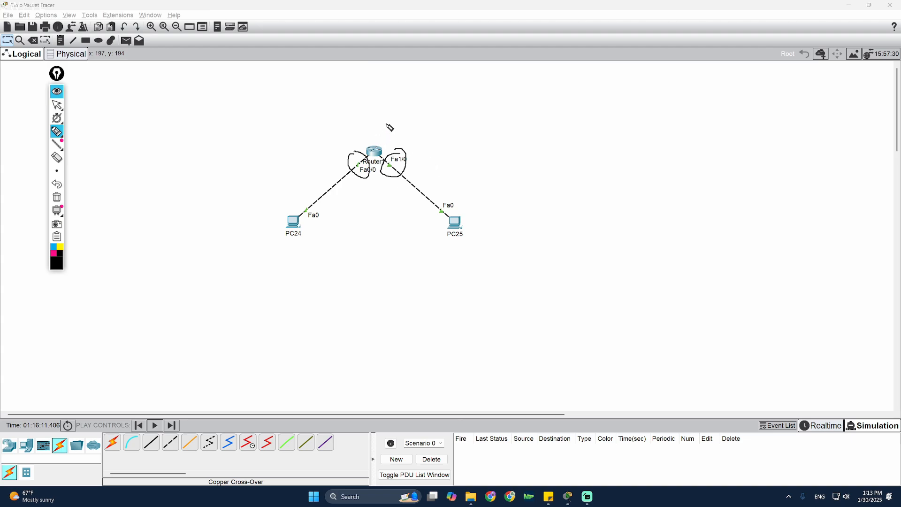
left_click_drag(387, 113, 378, 206)
left_click_drag(353, 81, 360, 225)
mouse_move(335, 144)
left_mouse_down()
mouse_move(309, 149)
mouse_move(310, 159)
left_mouse_up()
left_click_drag(405, 132, 437, 138)
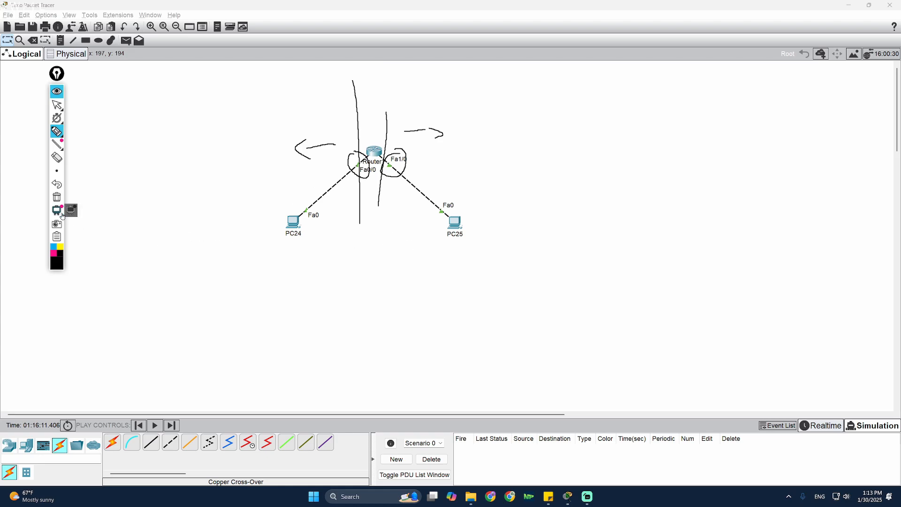
left_click(57, 196)
- Check PC24's window, then confirm PC25's IP configuration with the 255.0.0.0 mask auto-filled
left_click(56, 105)
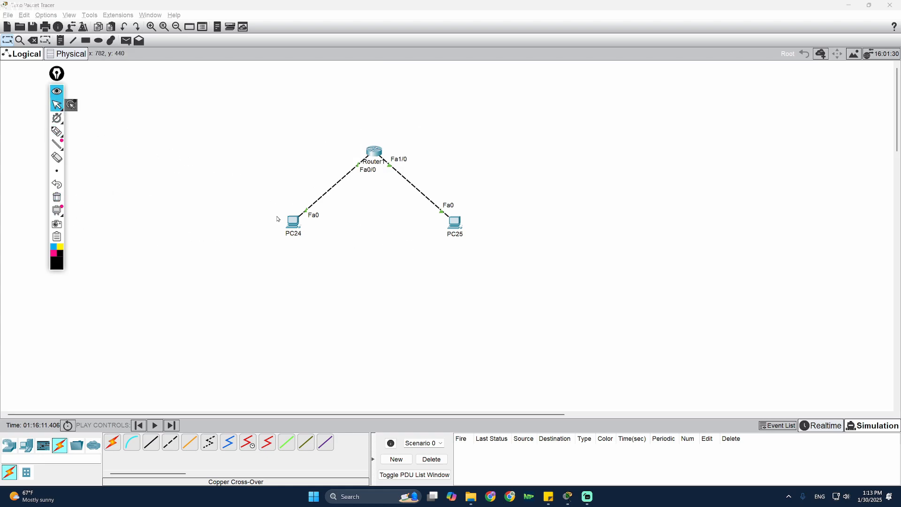
left_click(294, 221)
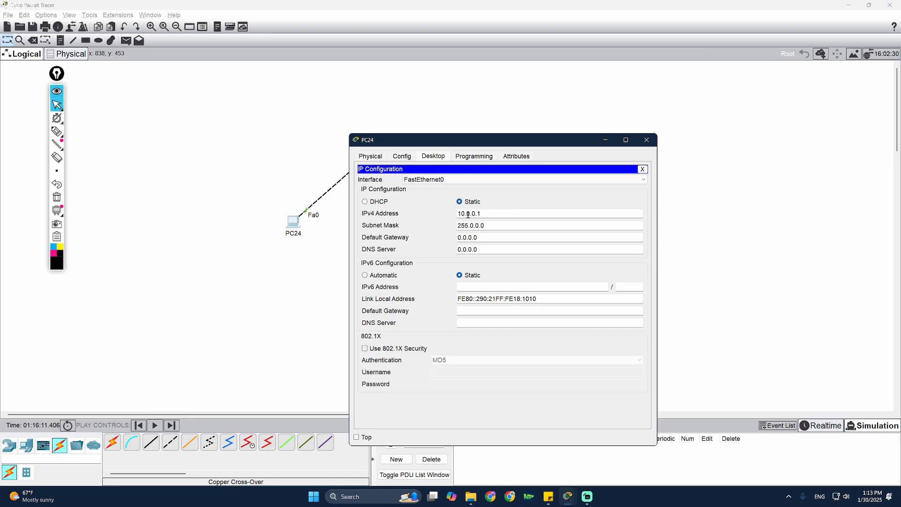
left_click(646, 139)
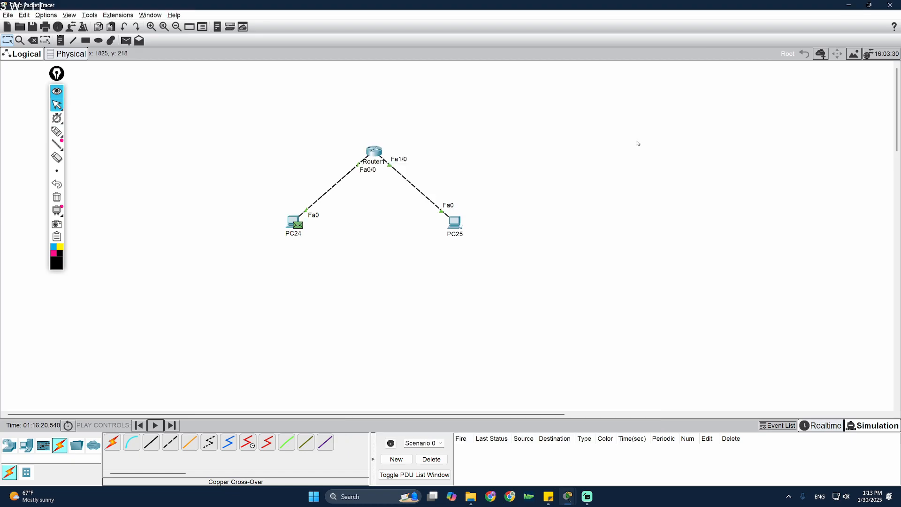
left_click(455, 222)
left_click(424, 156)
left_click(405, 193)
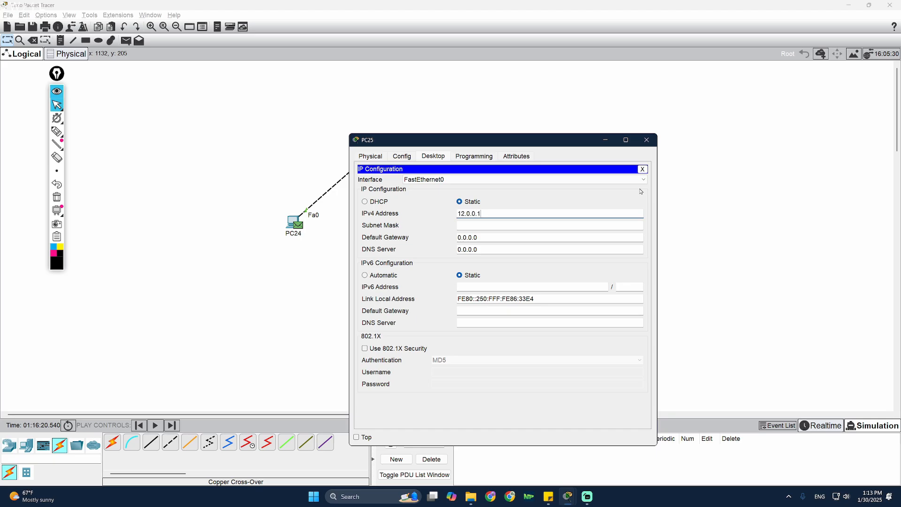
key("Tab")
left_click(646, 139)
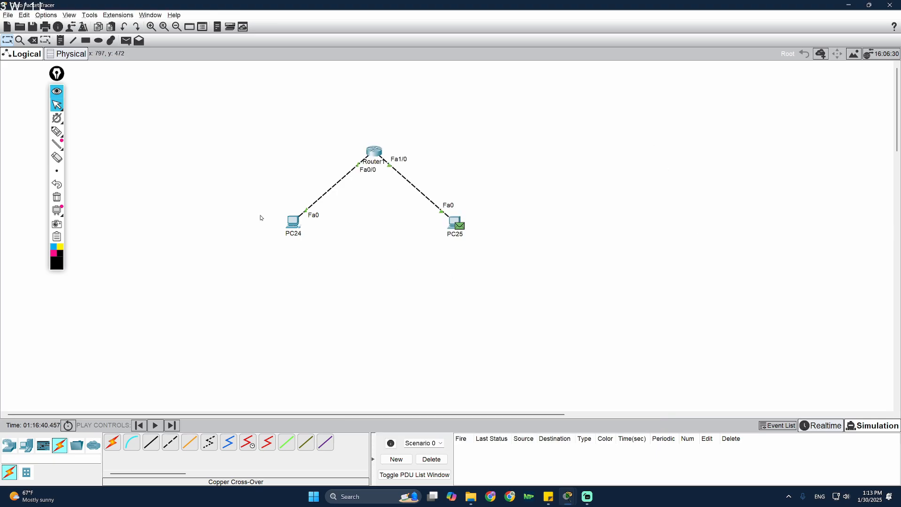
- Replace the earlier test packet with a simple PDU from PC24 to PC25 in realtime mode
left_click(125, 44)
left_click(431, 458)
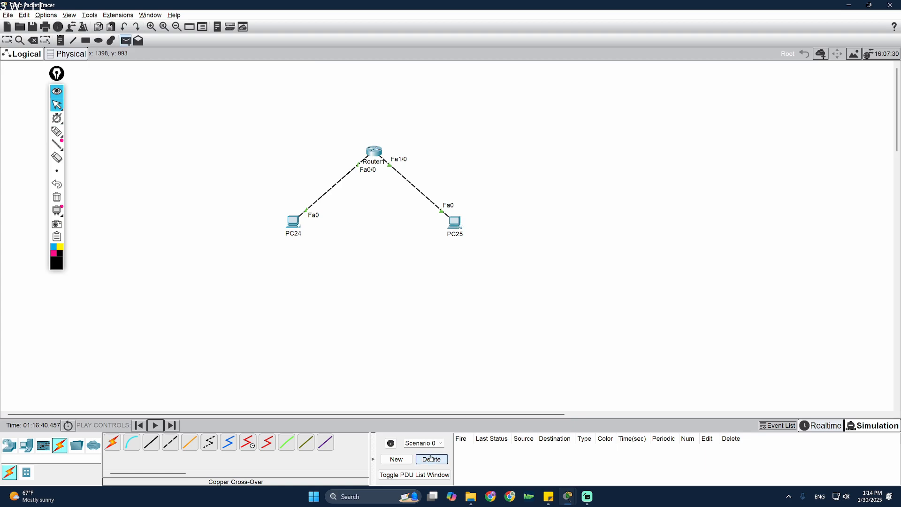
left_click(293, 221)
left_click(455, 223)
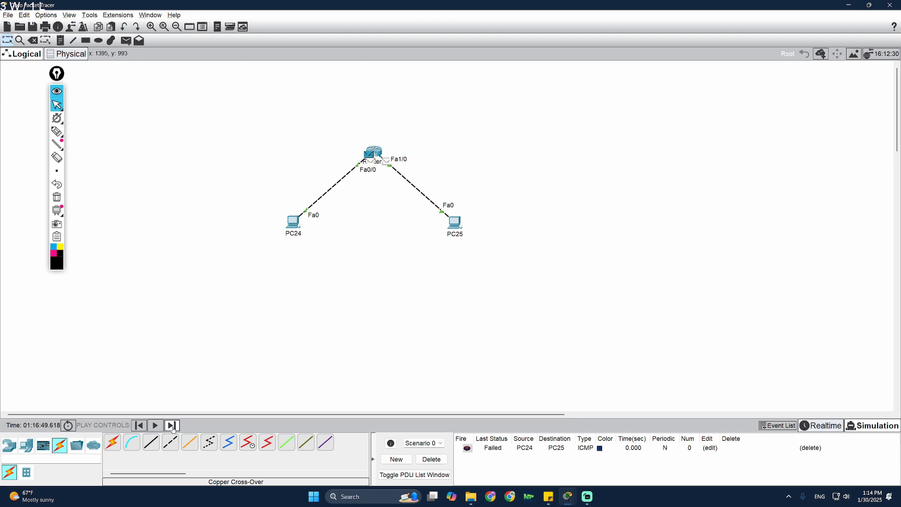
left_click(838, 429)
- Re-enter PC25's IPv4 address as 10.0.0.2
left_click_drag(405, 294, 318, 321)
left_click(457, 225)
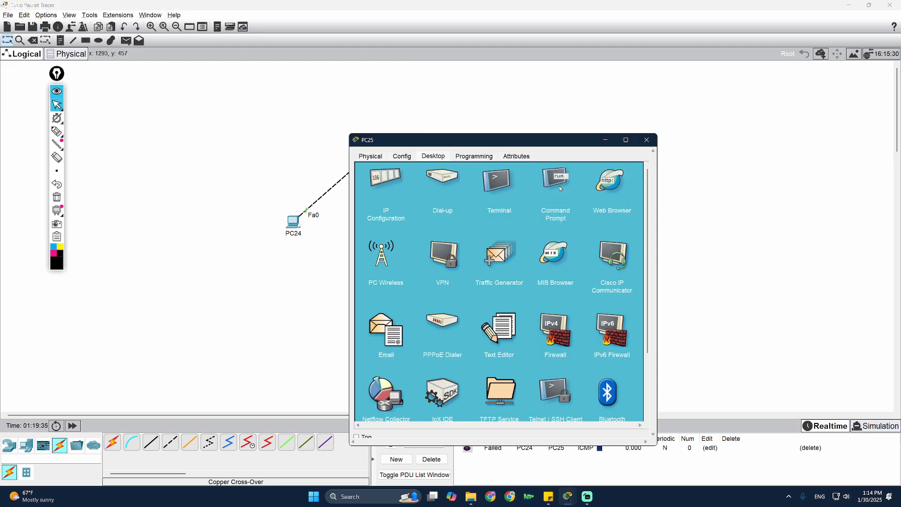
left_click(387, 183)
left_click_drag(488, 214, 454, 213)
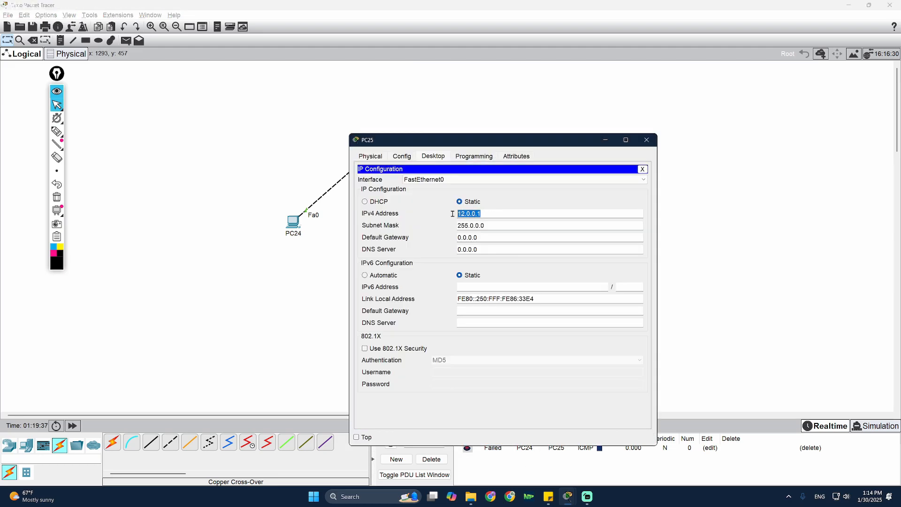
type("10.")
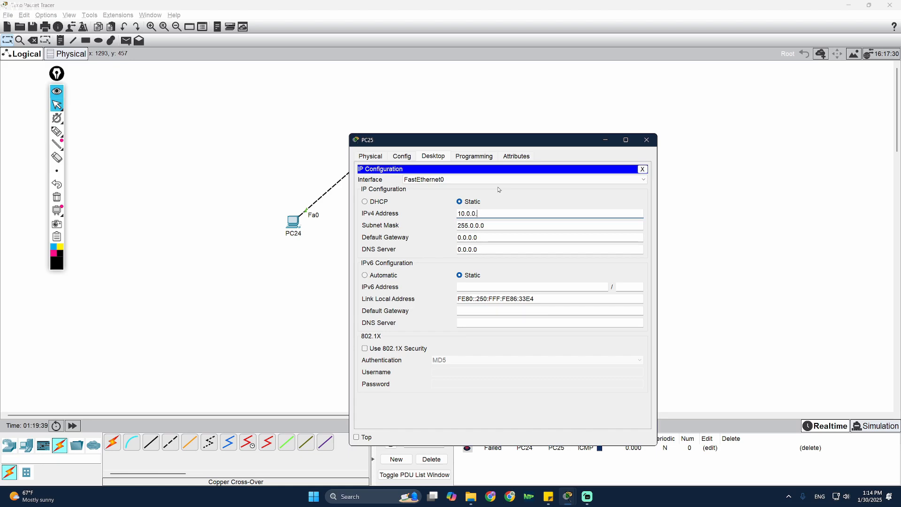
type("0.0.2")
left_click(647, 140)
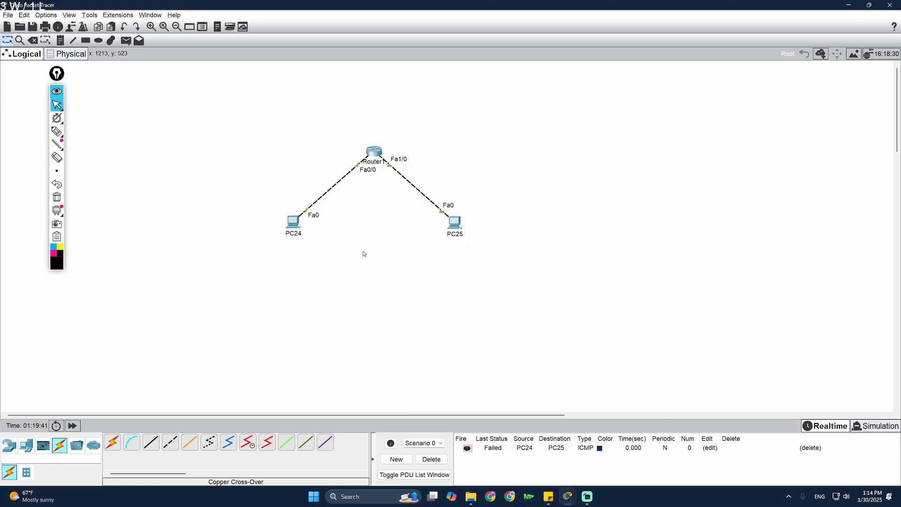
- Send another simple PDU from PC24 to PC25 and nudge PC25 slightly down-right
left_click(126, 41)
left_click(292, 221)
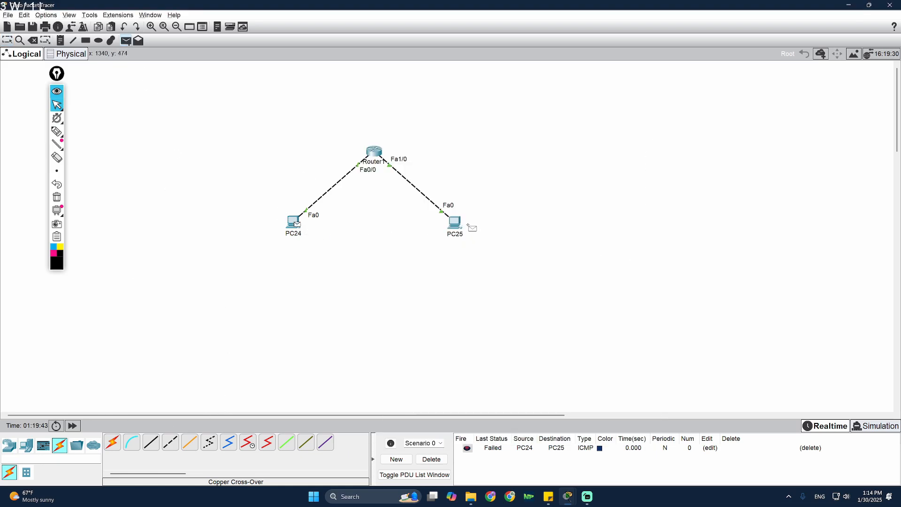
left_click(454, 222)
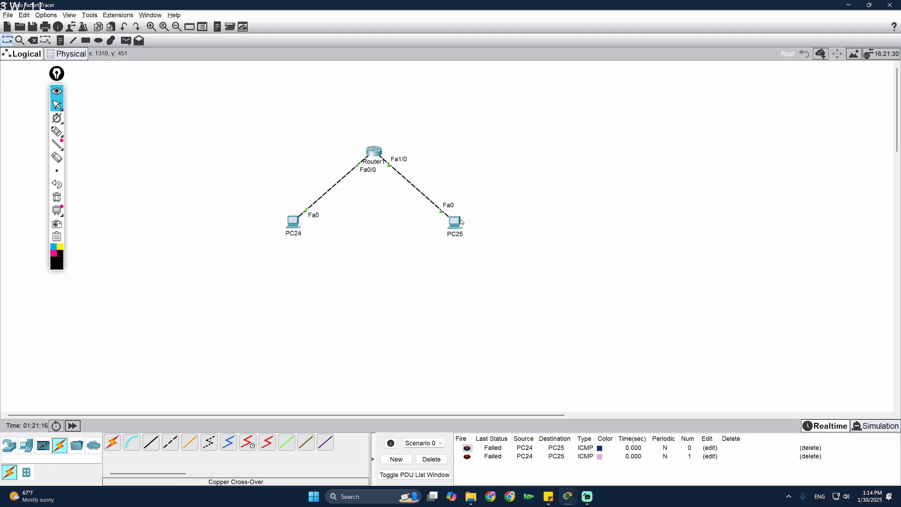
left_click_drag(459, 221, 444, 227)
left_click(57, 131)
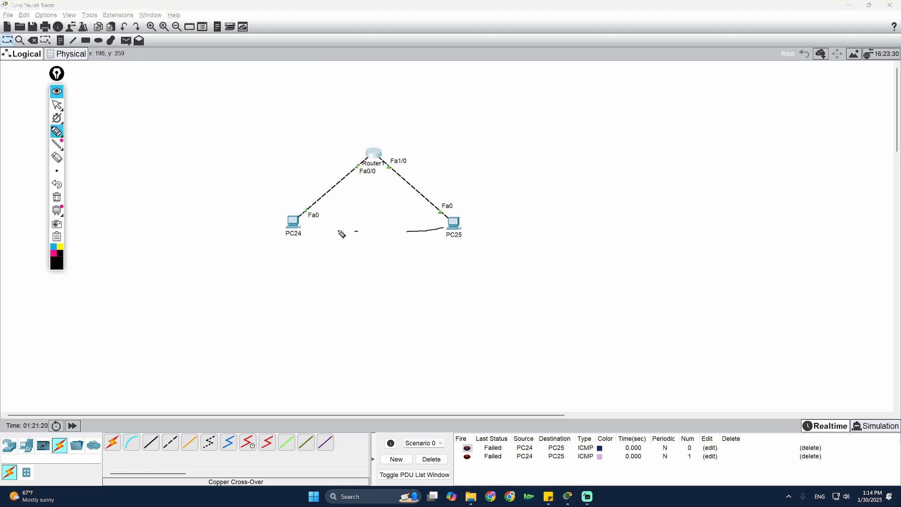
left_click_drag(342, 234, 321, 235)
left_click_drag(367, 121, 362, 230)
mouse_move(396, 110)
left_mouse_down()
mouse_move(386, 240)
mouse_move(407, 233)
left_mouse_up()
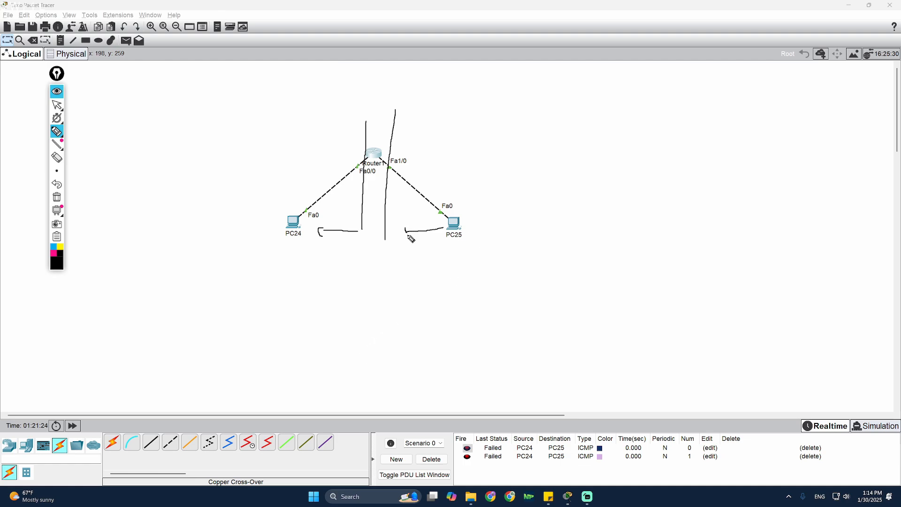
mouse_move(538, 151)
left_mouse_down()
mouse_move(545, 197)
mouse_move(594, 170)
left_mouse_up()
mouse_move(597, 143)
left_mouse_down()
mouse_move(618, 158)
mouse_move(648, 141)
mouse_move(685, 171)
left_mouse_up()
mouse_move(621, 206)
left_mouse_down()
mouse_move(598, 237)
mouse_move(632, 226)
left_mouse_up()
mouse_move(641, 204)
left_mouse_down()
mouse_move(644, 220)
mouse_move(663, 199)
left_mouse_up()
left_click_drag(684, 197, 686, 209)
mouse_move(694, 190)
left_mouse_down()
mouse_move(697, 201)
mouse_move(711, 196)
mouse_move(639, 244)
left_mouse_up()
left_click_drag(723, 215, 662, 243)
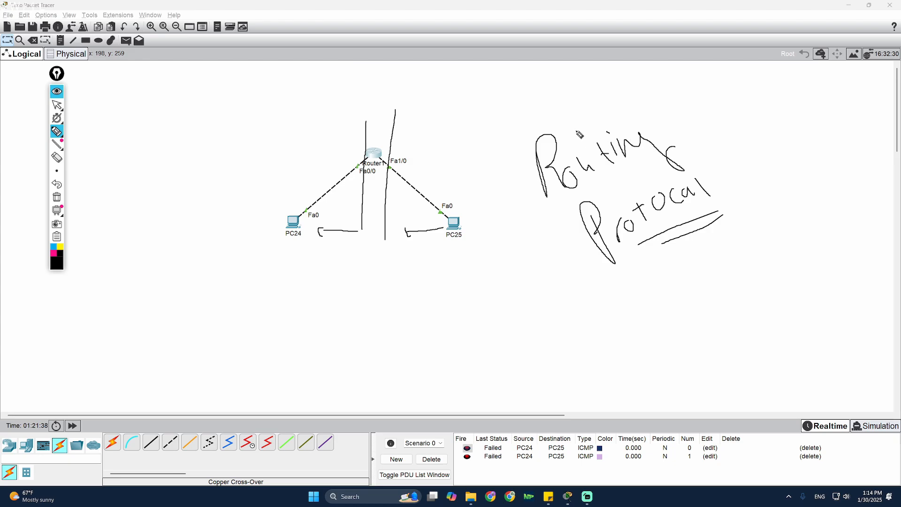
mouse_move(714, 104)
left_mouse_down()
mouse_move(756, 229)
mouse_move(631, 114)
left_mouse_up()
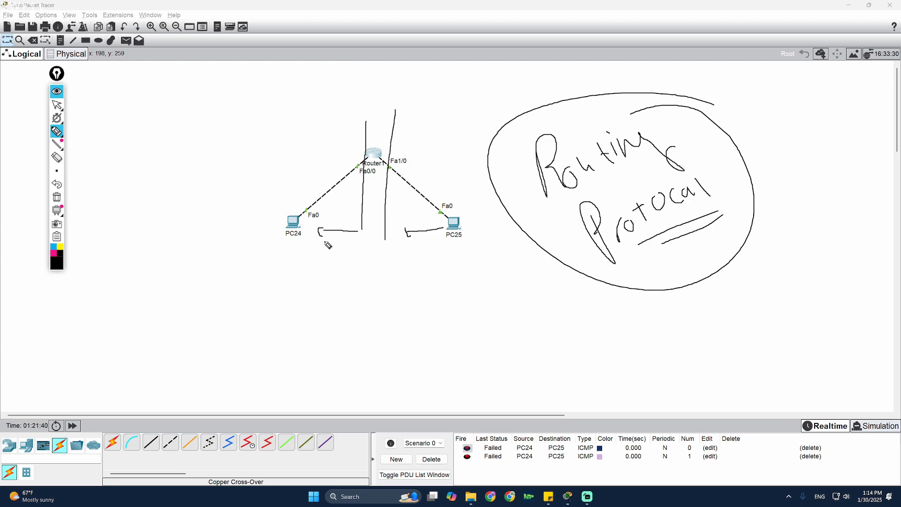
left_click(57, 197)
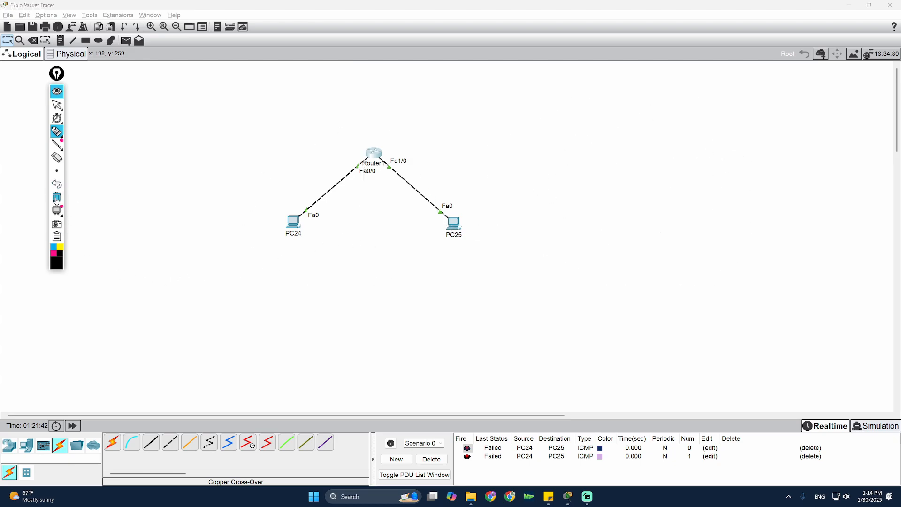
left_click(57, 104)
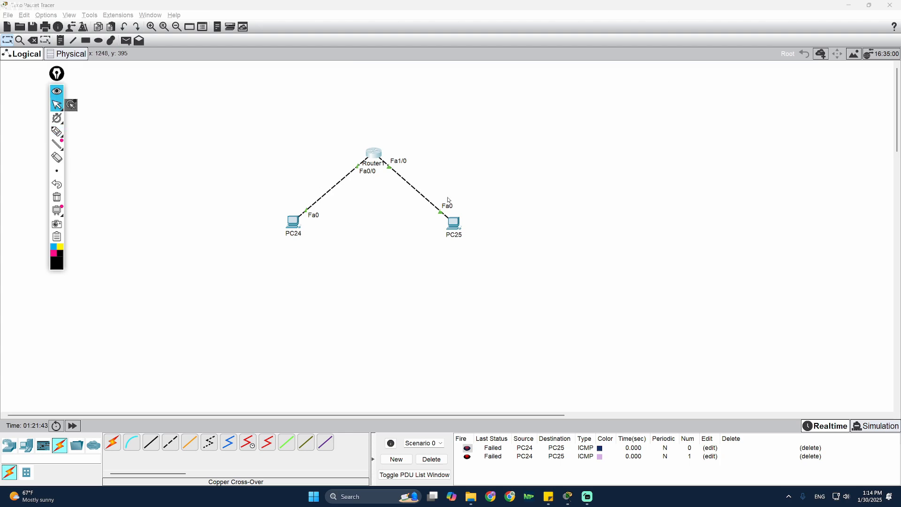
- Reattach PC25's cable to Router1 Fa1/0 and nudge Router1 slightly down-right
left_click(389, 168)
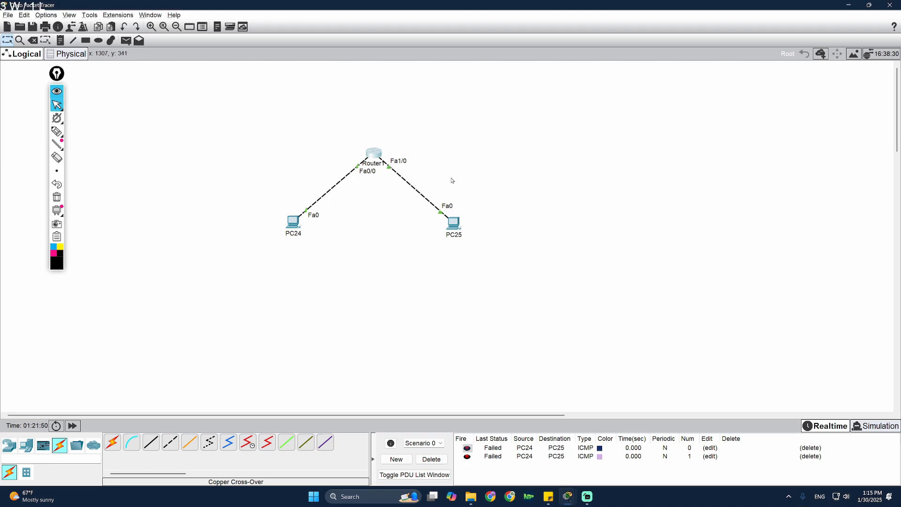
left_click(389, 168)
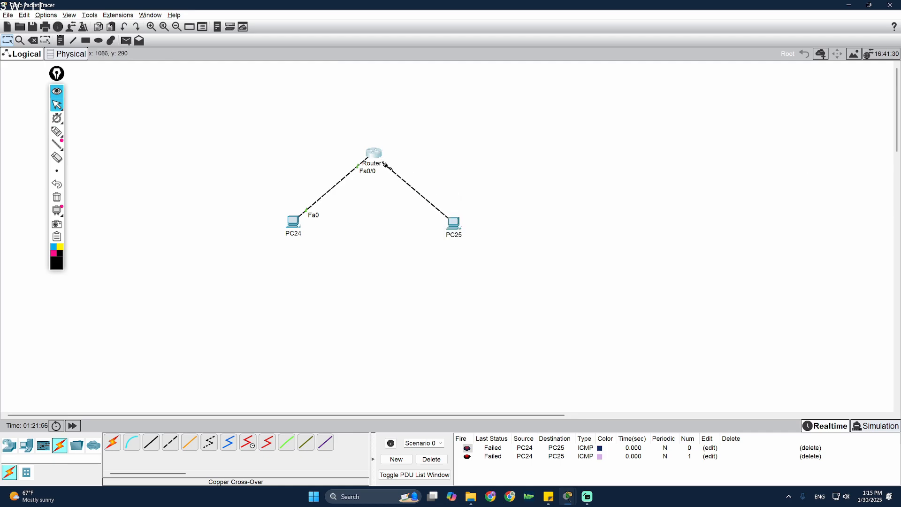
left_click(386, 165)
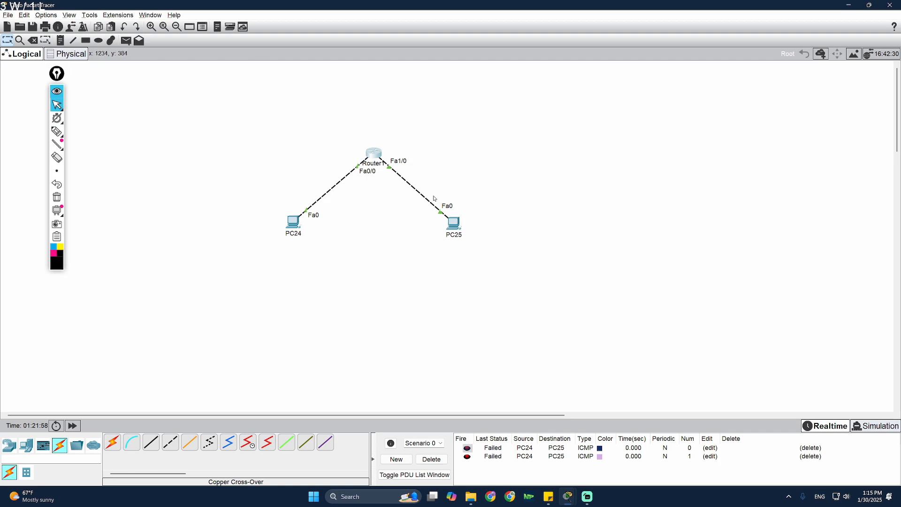
left_click_drag(379, 153, 381, 163)
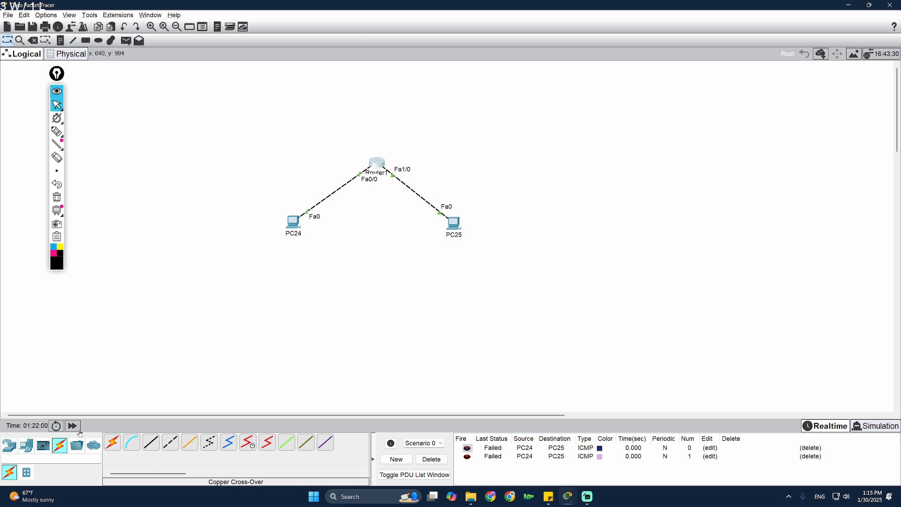
- Place six PCs, PC26 through PC31, in a row below the router
left_click(26, 445)
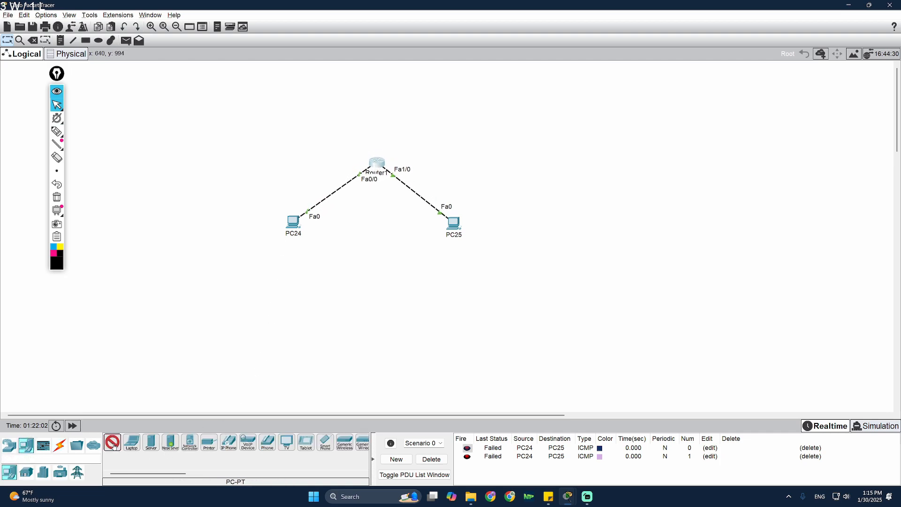
left_click(346, 241)
left_click(375, 245)
left_click(398, 239)
left_click(420, 238)
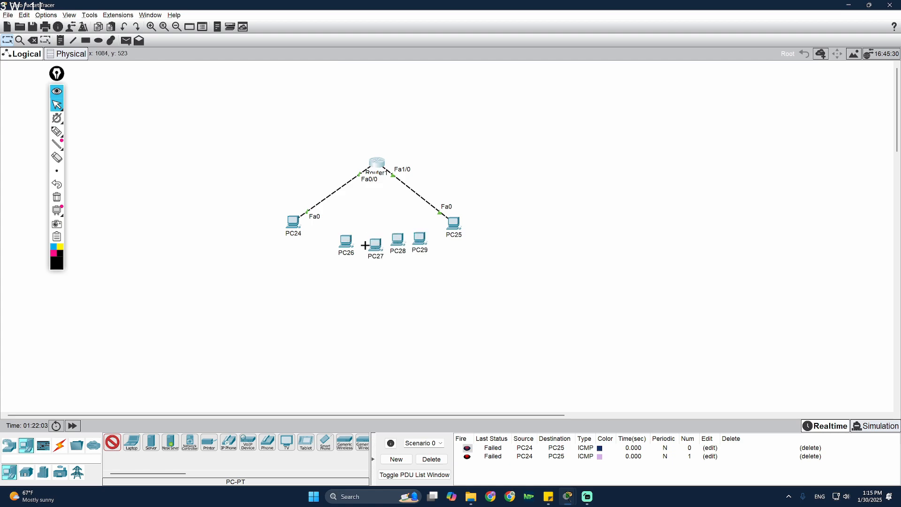
left_click(317, 244)
left_click(330, 244)
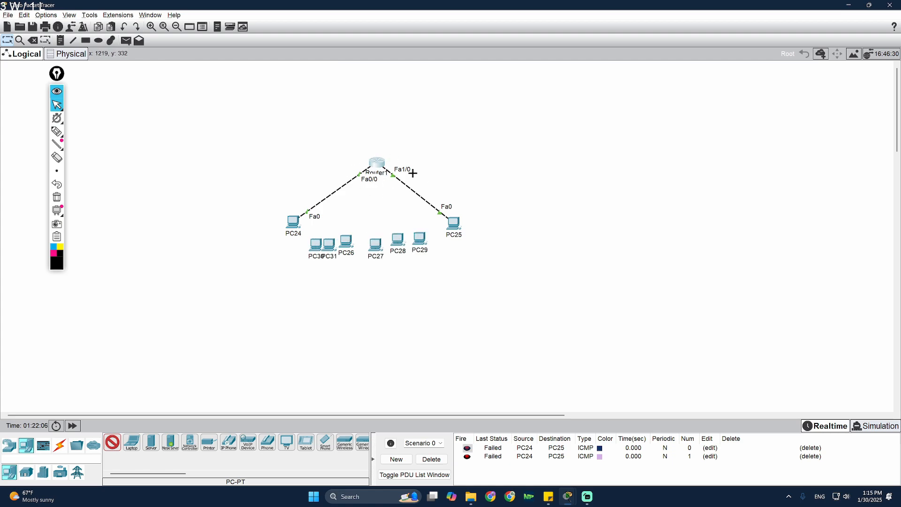
key("Escape")
- Select the newly placed PCs and delete them
mouse_move(66, 119)
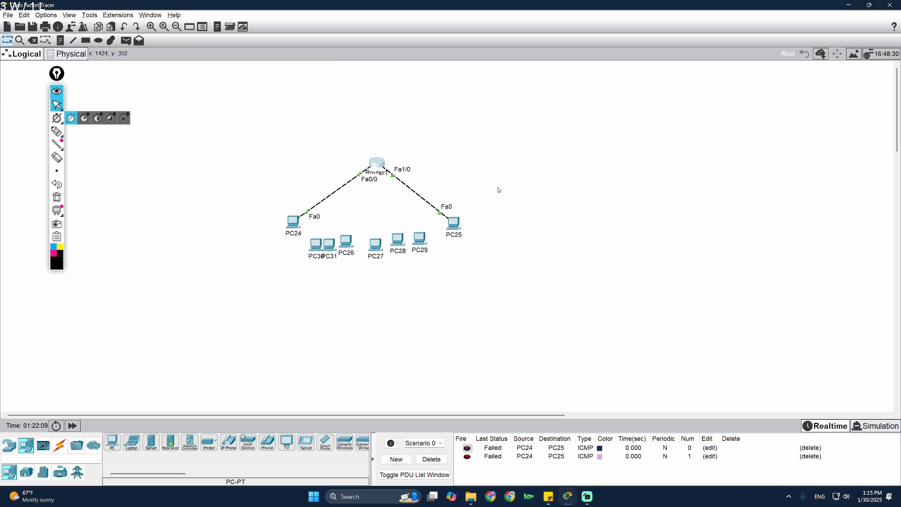
left_click_drag(499, 185, 280, 284)
key("Delete")
key("Escape")
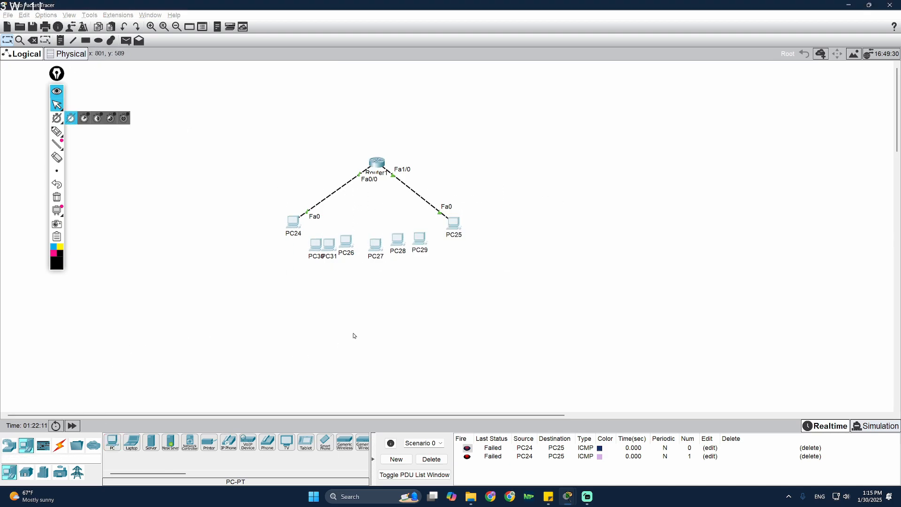
- Browse the device categories: network devices, end devices, routers, then switches
left_click(12, 449)
left_click(23, 454)
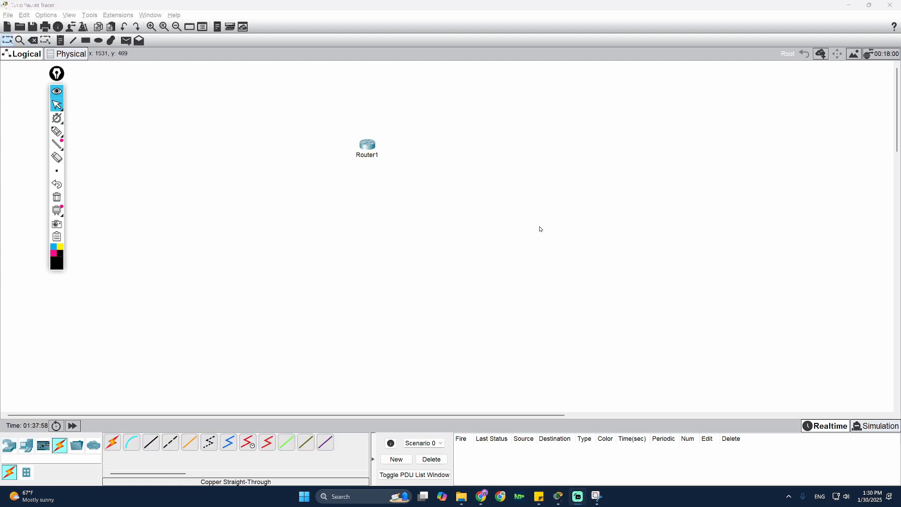
left_click(9, 446)
left_click(26, 445)
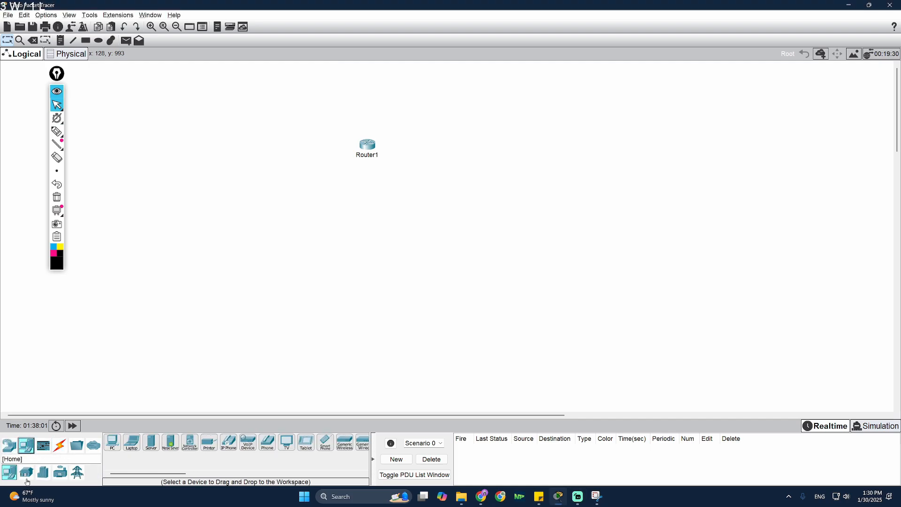
left_click(9, 446)
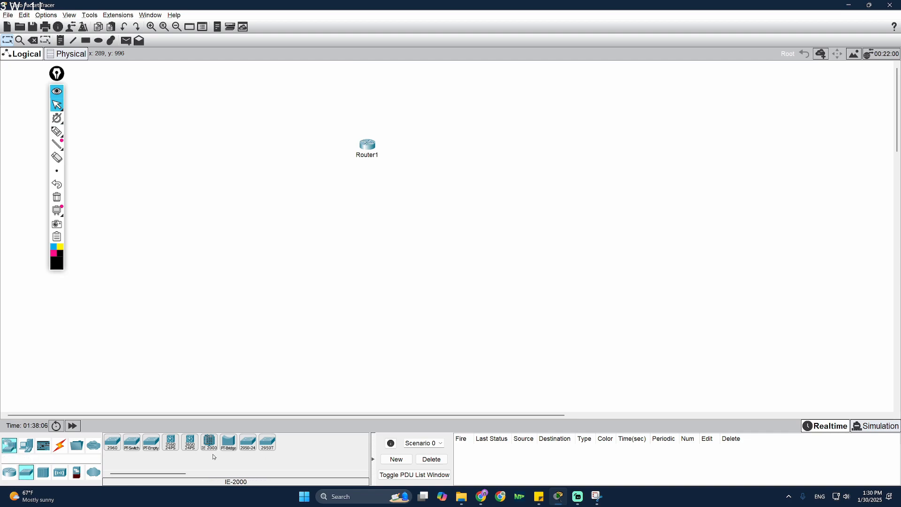
- Place a generic PT switch, Switch7, just below Router1 and bring up the cable types
left_click(132, 443)
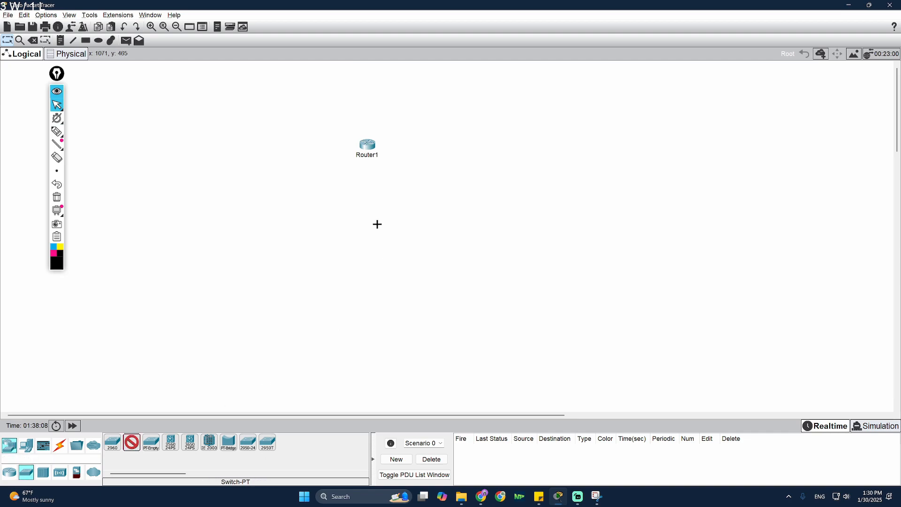
left_click(368, 209)
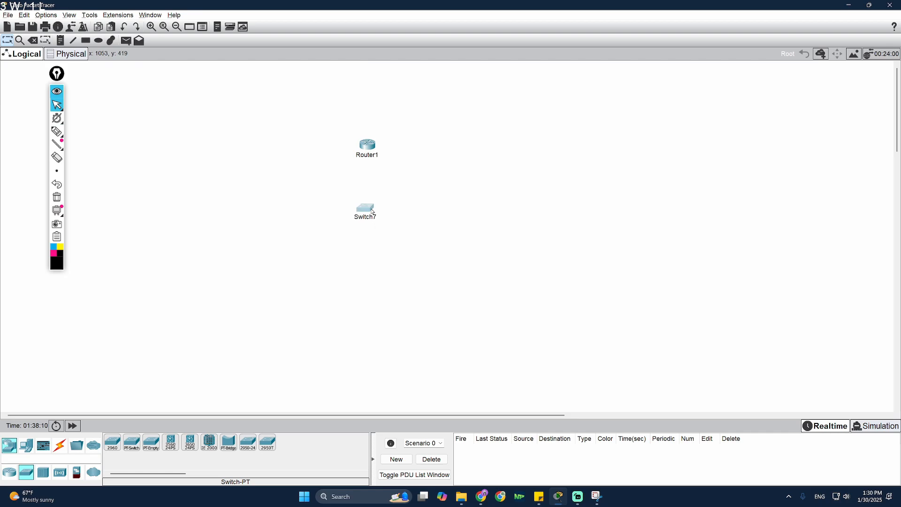
left_click_drag(379, 209, 382, 211)
left_click(60, 446)
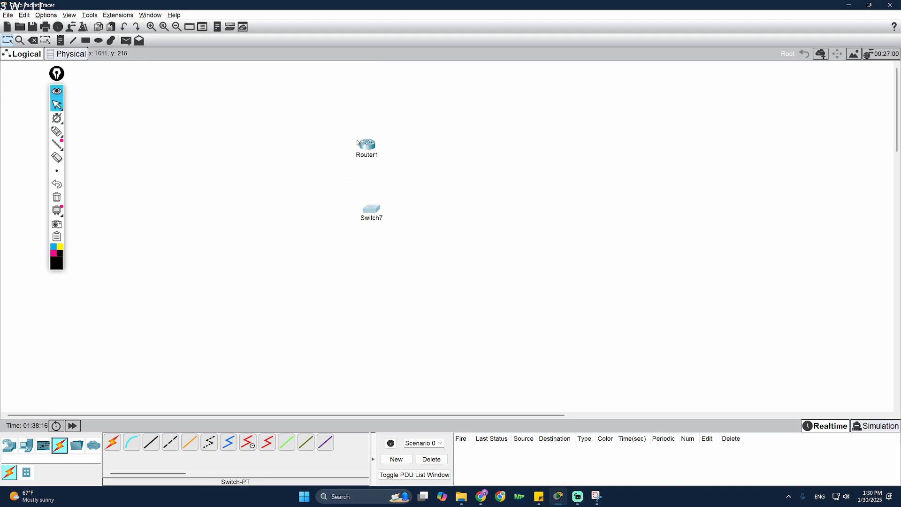
- Cable Router1 Fa0/0 to Switch7 Fa0/1 with copper straight-through and straighten the link
left_click(147, 445)
left_click(367, 145)
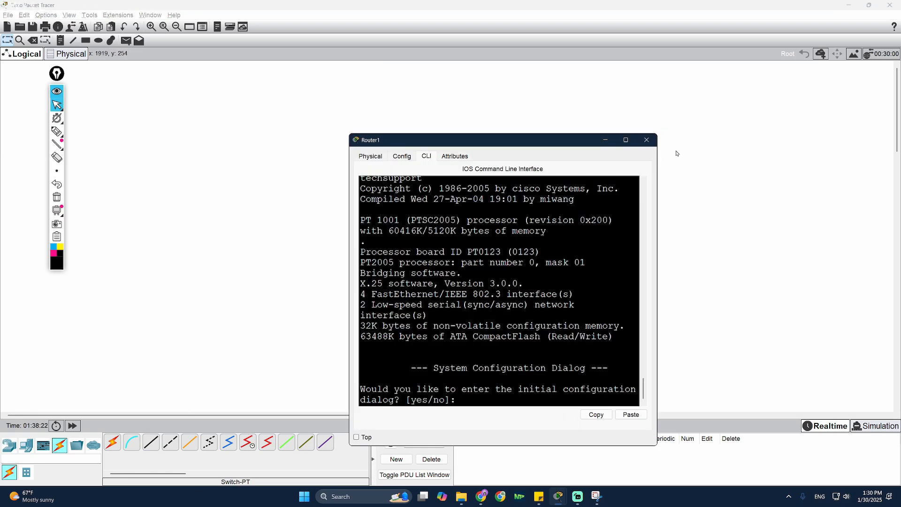
left_click(646, 140)
left_click(151, 442)
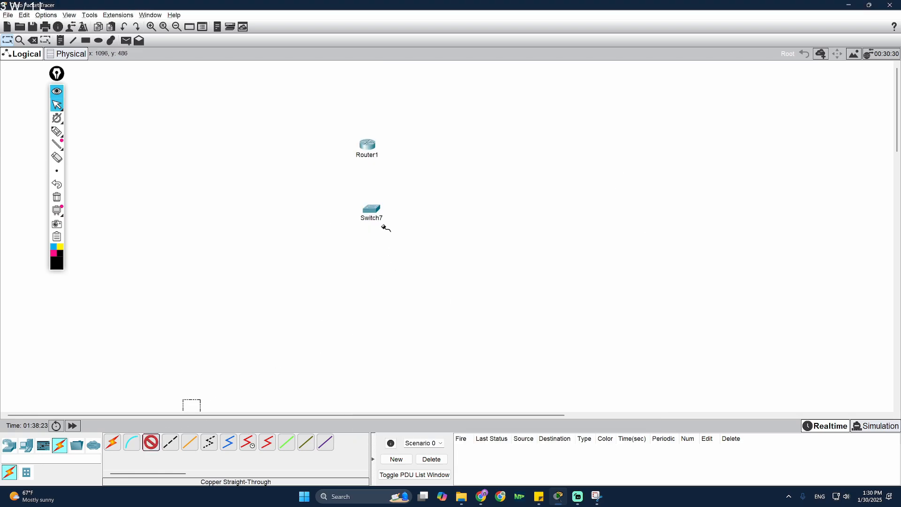
left_click(366, 156)
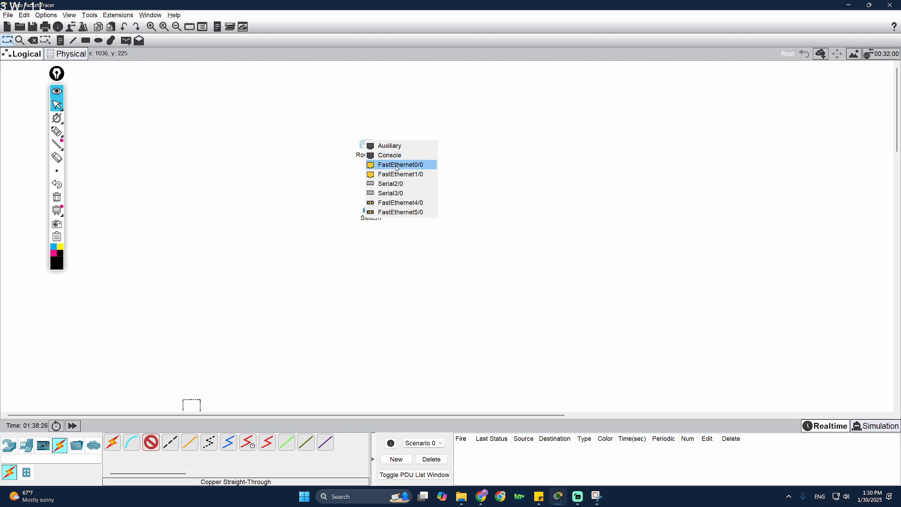
left_click(398, 165)
left_click(371, 210)
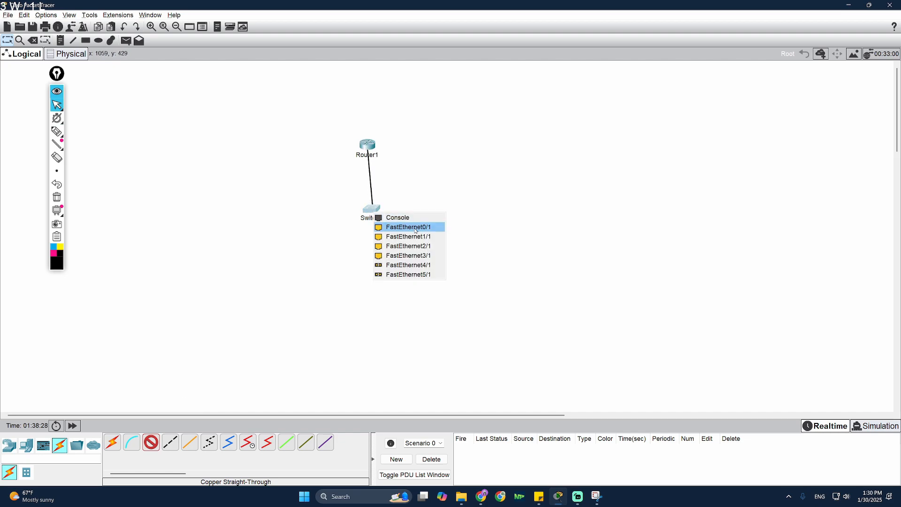
left_click(387, 227)
left_click_drag(367, 146, 370, 144)
left_click_drag(368, 212, 365, 215)
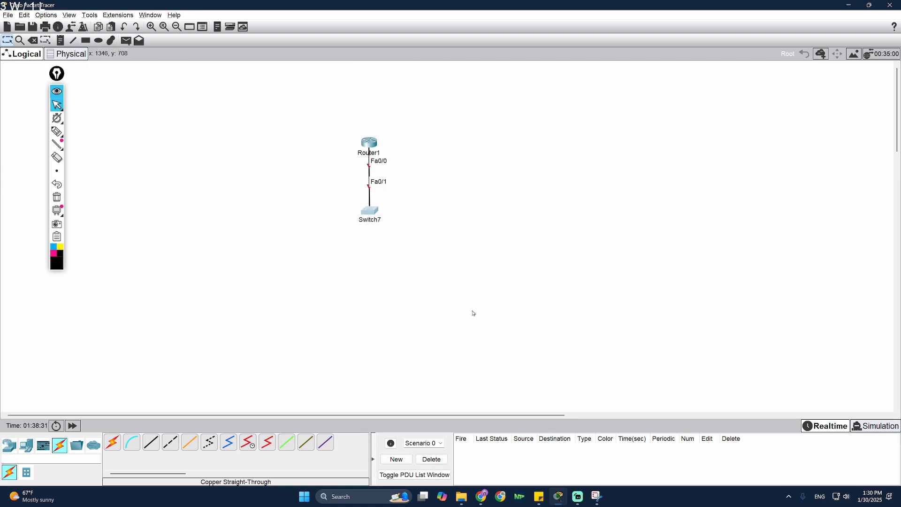
left_click(26, 445)
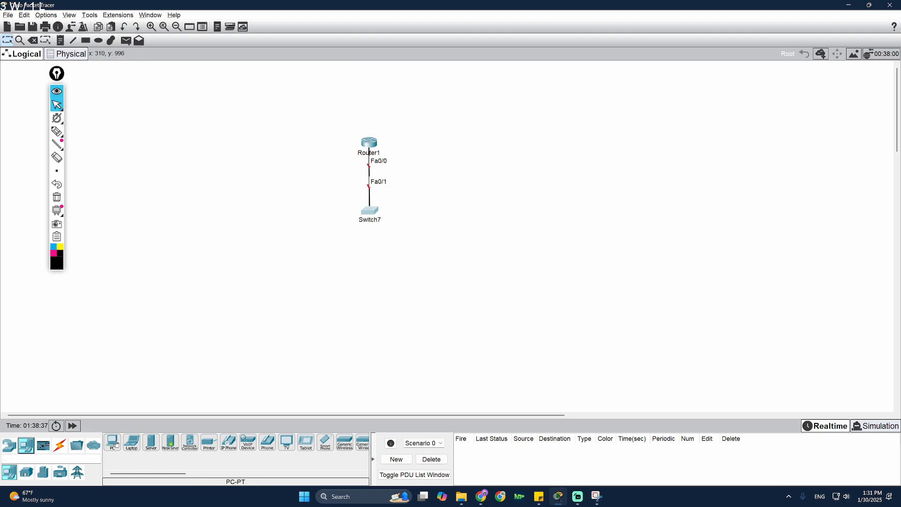
- Place three generic PCs, PC35, PC36 and PC37, in a row below Switch7
left_click(114, 445)
left_click(321, 275)
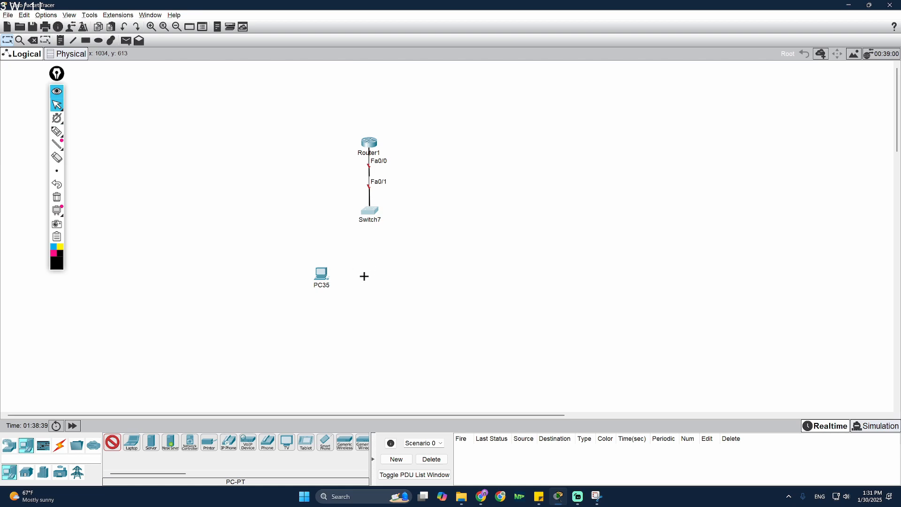
left_click(364, 277)
left_click(395, 277)
key("Escape")
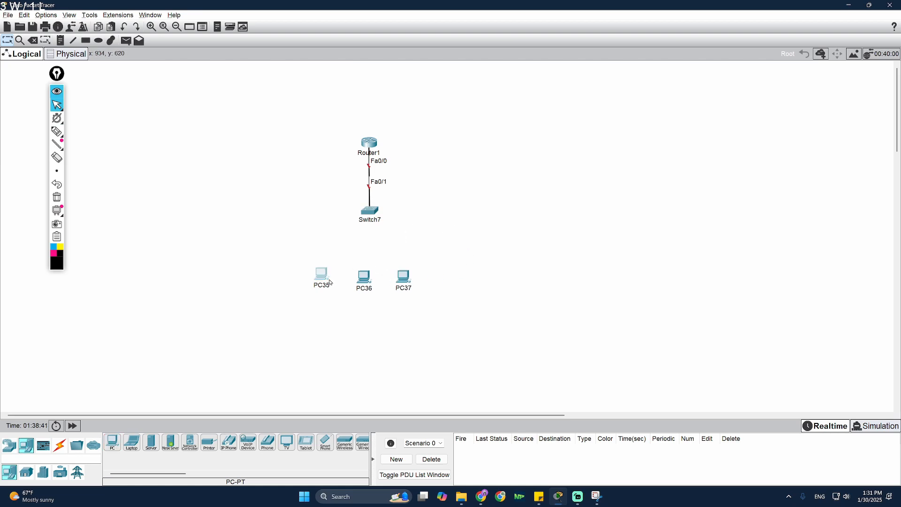
left_click_drag(331, 283, 337, 282)
- Cable PC35, PC36 and PC37 Fa0 to Switch7 Fa1/1, Fa2/1 and Fa3/1 with straight-through copper
left_click(59, 445)
left_click(150, 442)
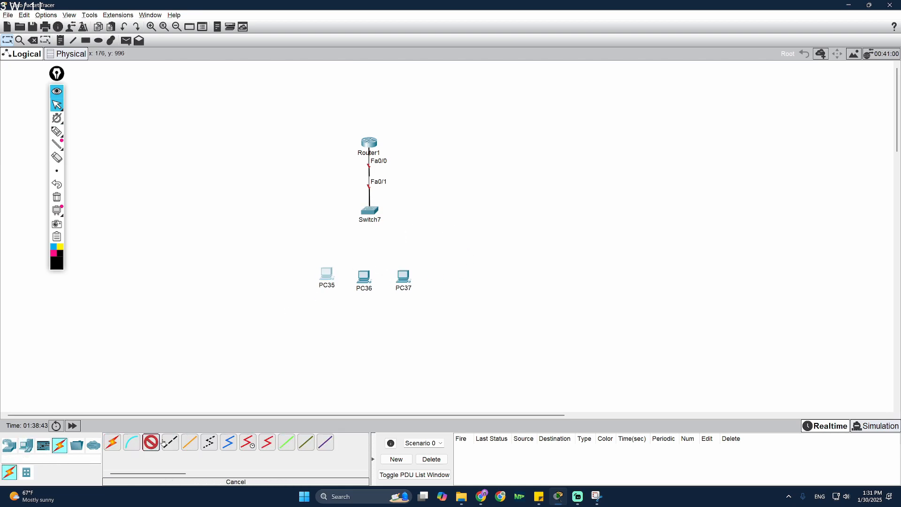
left_click(371, 211)
left_click(383, 224)
left_click(327, 280)
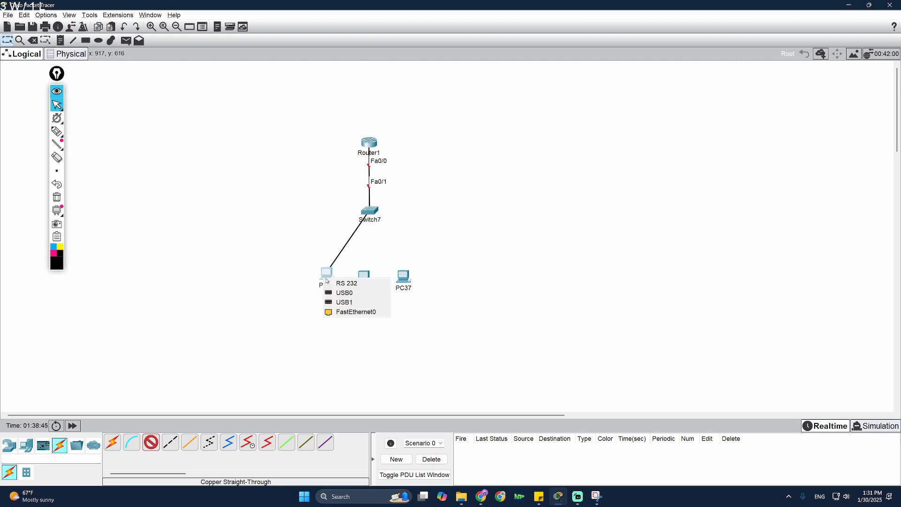
left_click(356, 312)
left_click(372, 213)
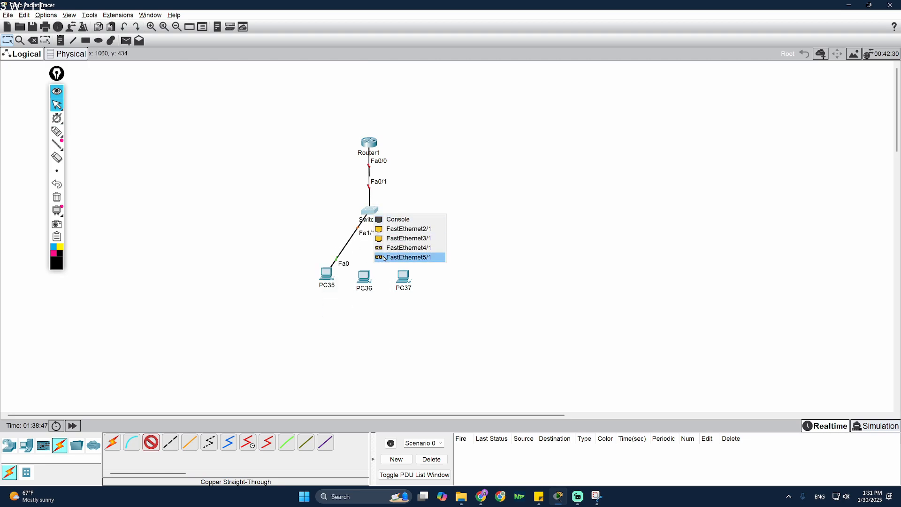
left_click(399, 231)
left_click(364, 277)
left_click(397, 310)
left_click(370, 211)
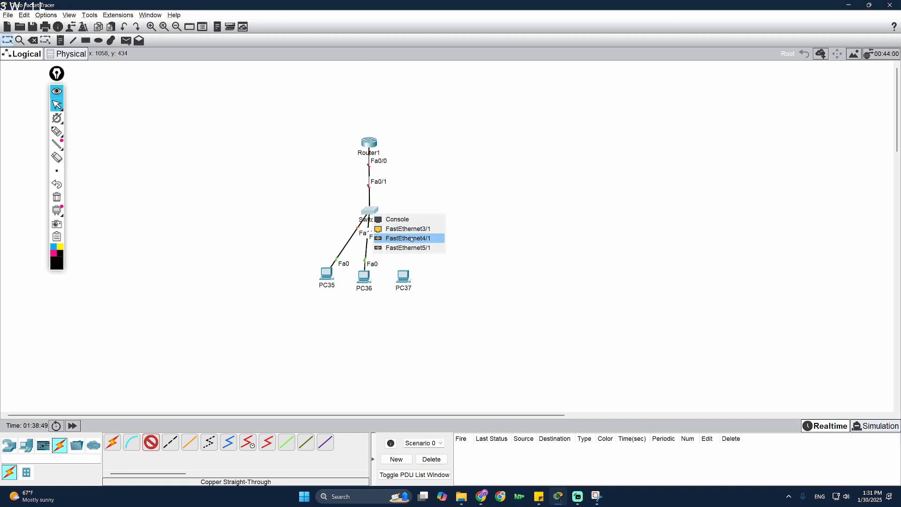
left_click(412, 238)
left_click(403, 277)
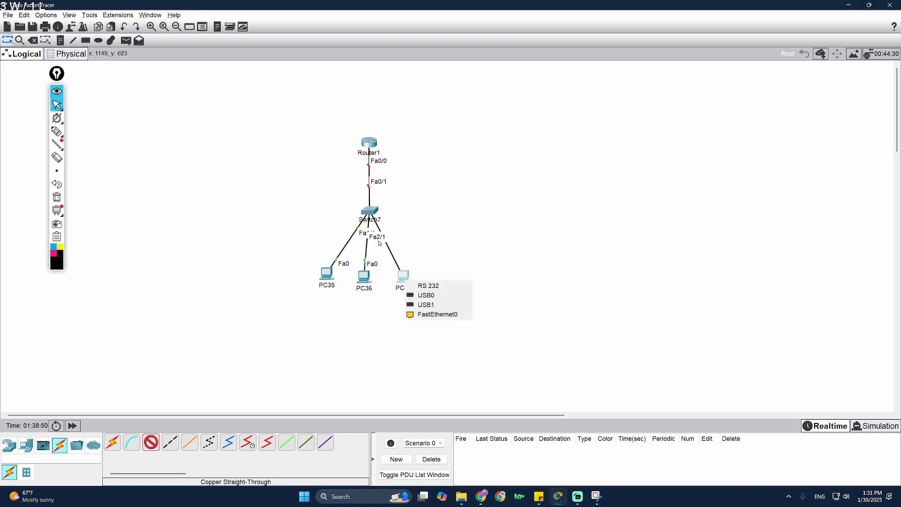
left_click(442, 319)
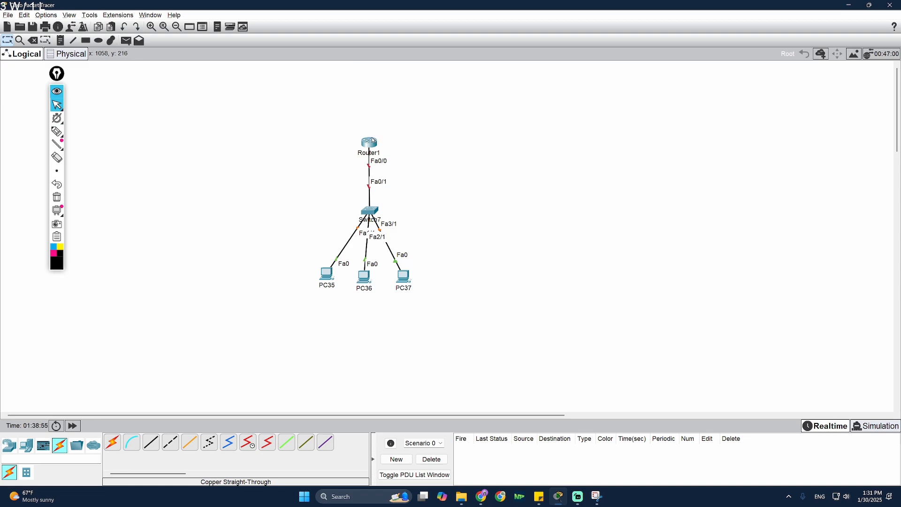
left_click_drag(374, 140, 375, 134)
- Sketch freehand loops around the network, erase them, then draw an arrow up from Router1
left_click_drag(375, 213, 372, 211)
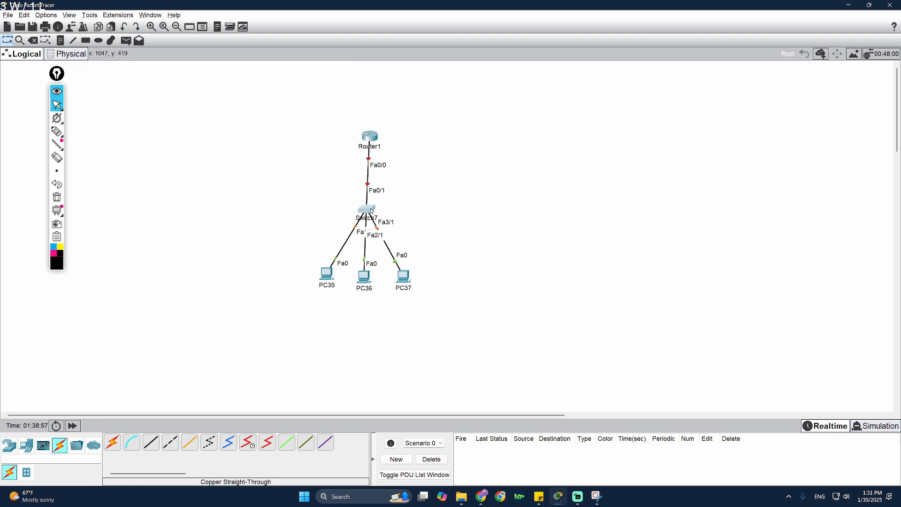
left_click(56, 131)
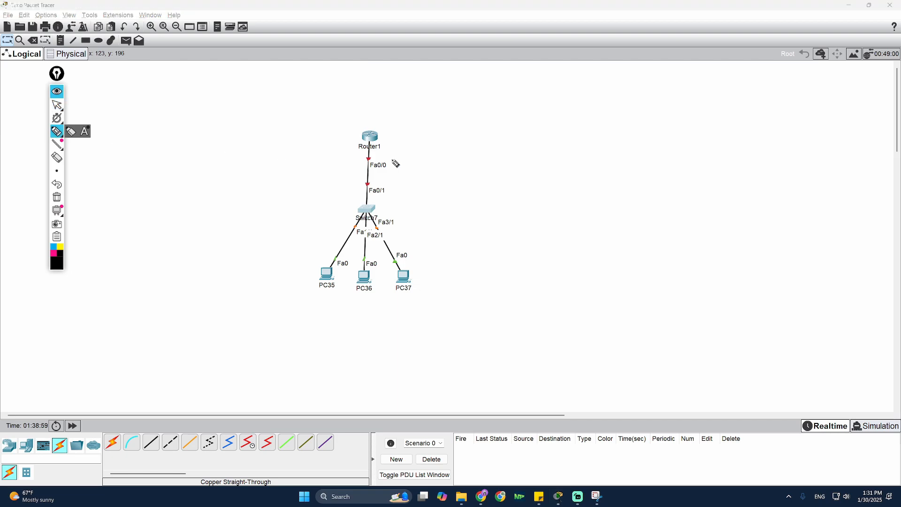
mouse_move(430, 122)
left_mouse_down()
mouse_move(364, 123)
mouse_move(455, 324)
mouse_move(433, 123)
left_mouse_up()
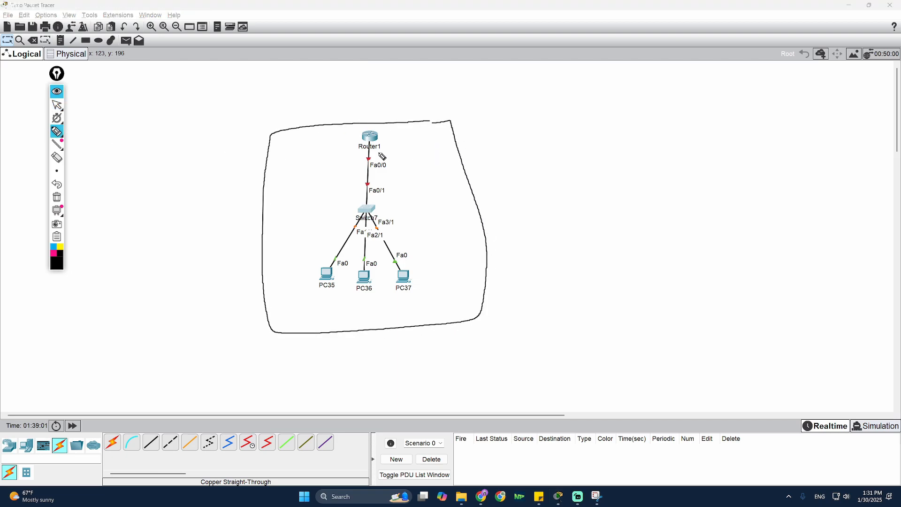
mouse_move(383, 146)
left_mouse_down()
mouse_move(349, 147)
mouse_move(318, 287)
mouse_move(435, 211)
mouse_move(378, 146)
mouse_move(392, 124)
left_mouse_up()
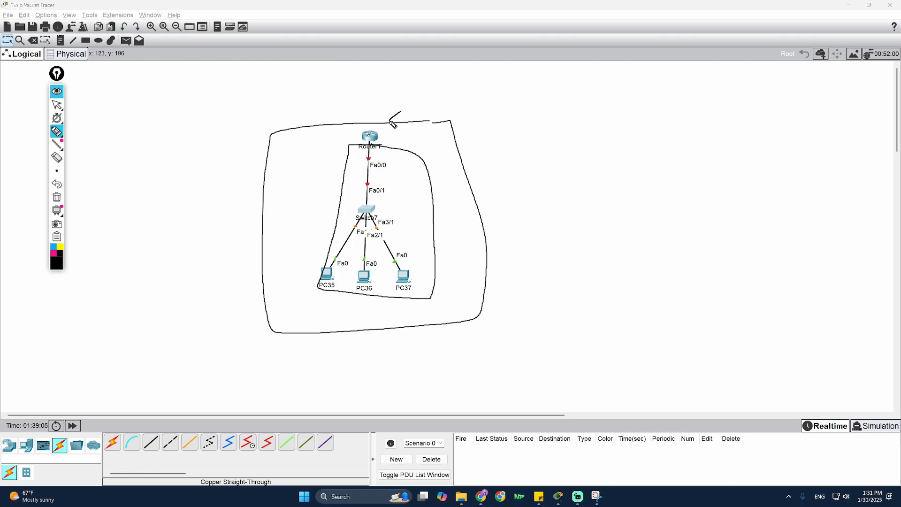
left_click(57, 198)
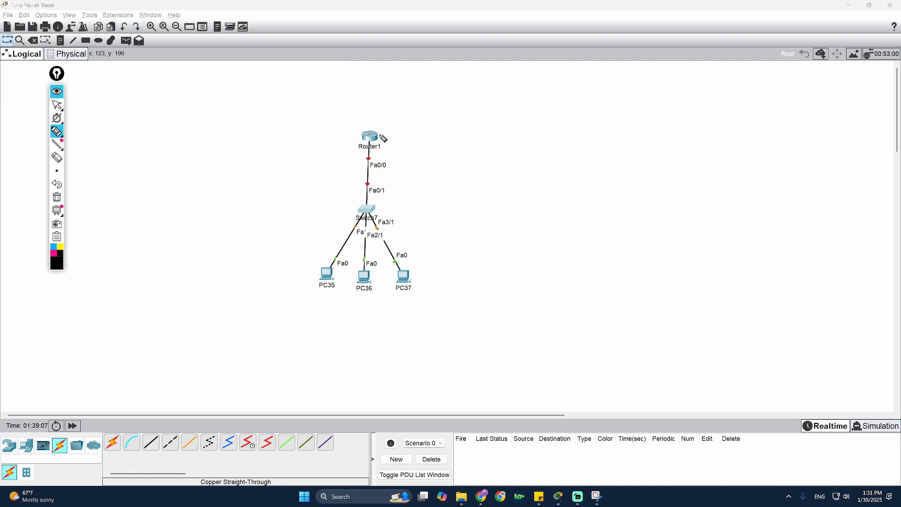
left_click_drag(374, 134, 377, 106)
- Erase the arrow above Router1 and reposition Router1 slightly
left_click(57, 197)
left_click(57, 105)
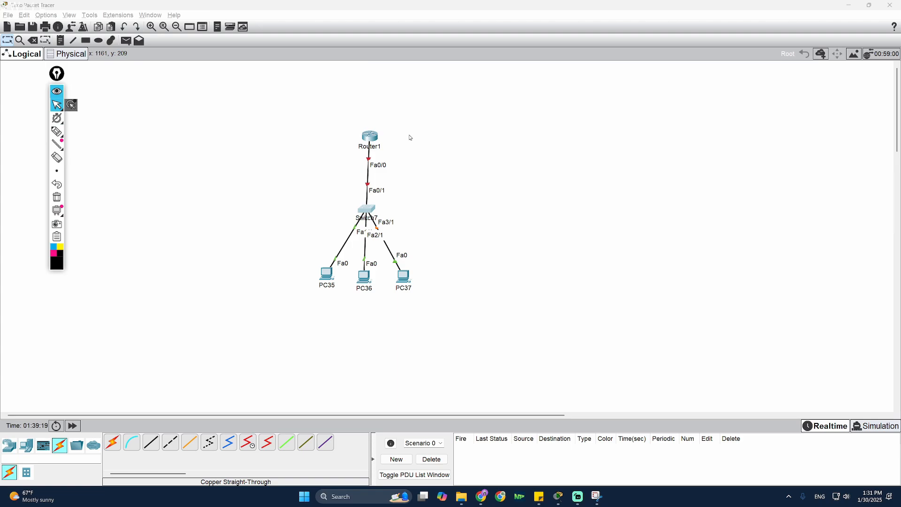
left_click_drag(374, 139, 373, 139)
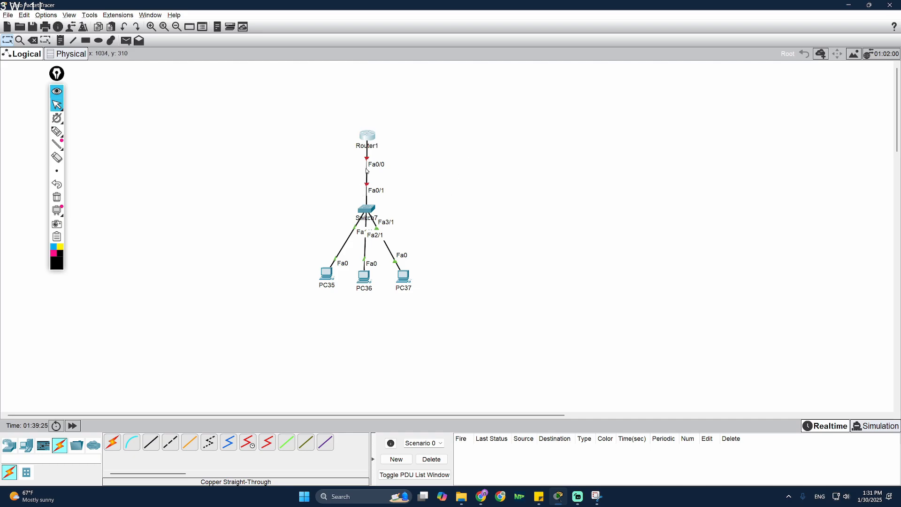
left_click_drag(371, 139, 373, 138)
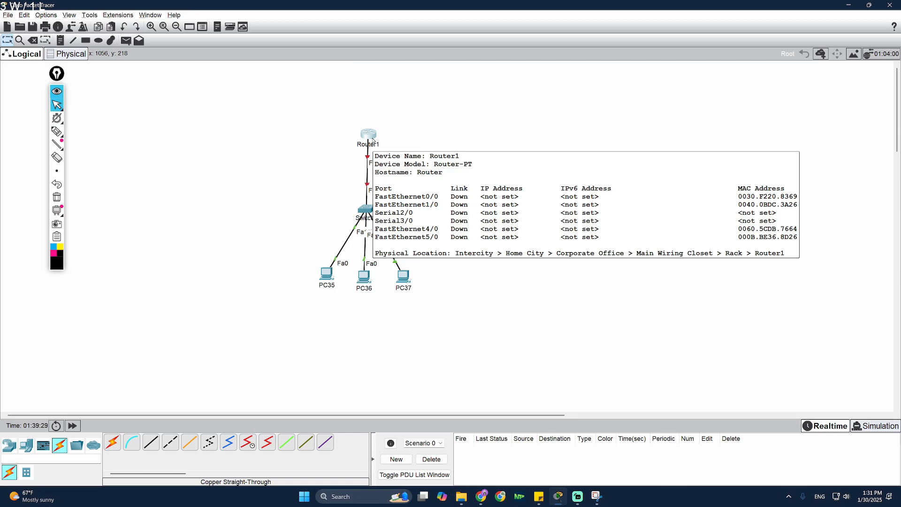
- Open Router1's device window on the right and go to its CLI tab
left_click(373, 139)
left_click_drag(455, 155, 592, 114)
left_click(516, 127)
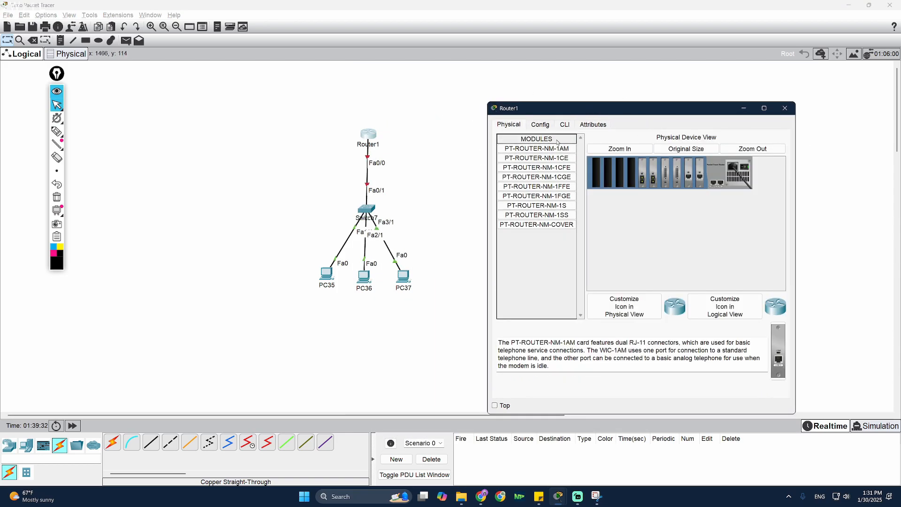
left_click(540, 125)
left_click(565, 124)
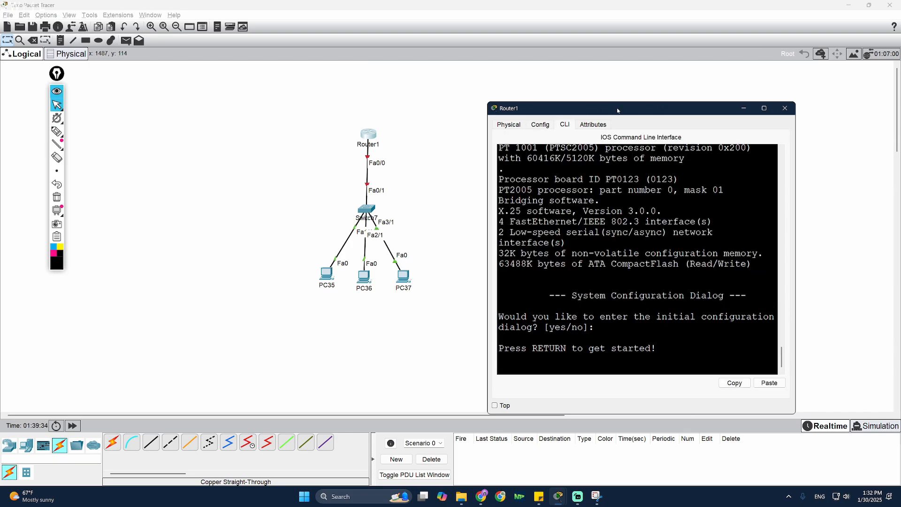
left_click_drag(617, 111, 637, 103)
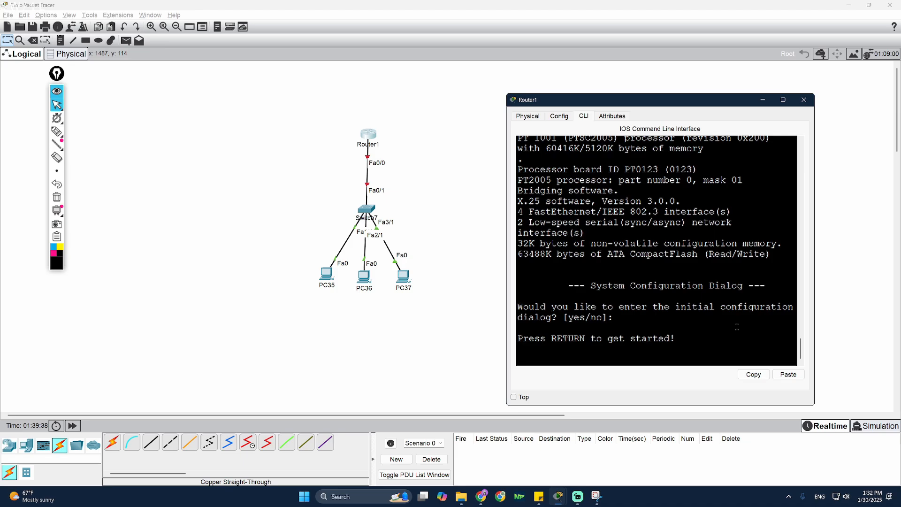
- Enter 'no' at the Router> prompt, then abort the resulting name lookup with Ctrl+Shift+6
key("Return")
key("Return")
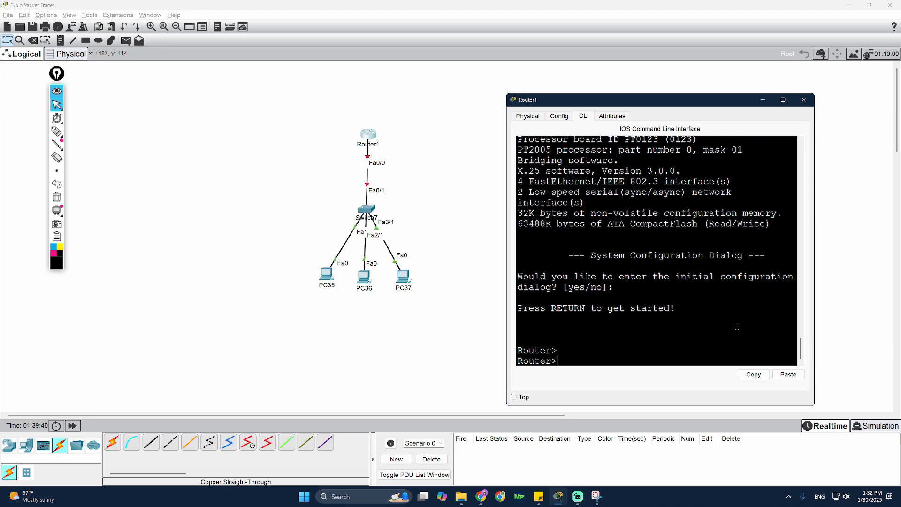
type("no")
key("Return")
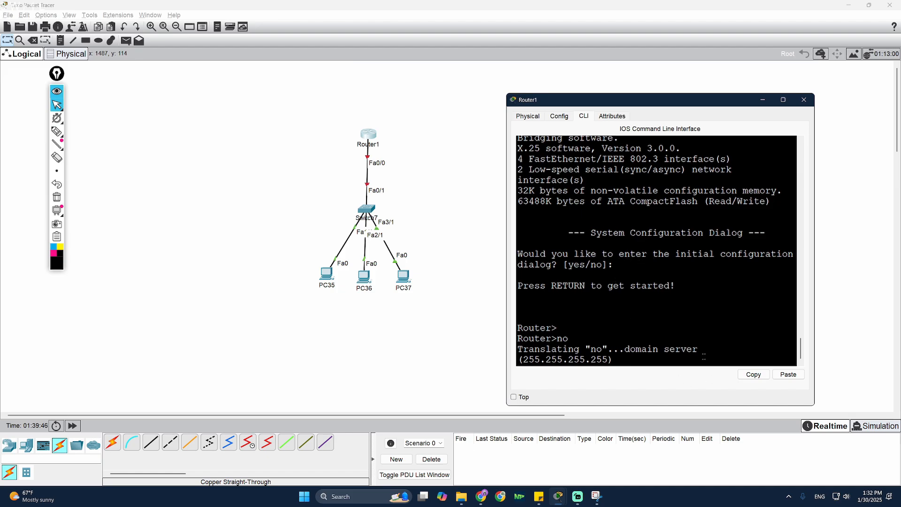
left_click(539, 497)
left_click_drag(661, 105, 609, 121)
left_click_drag(585, 274, 524, 275)
left_click(643, 369)
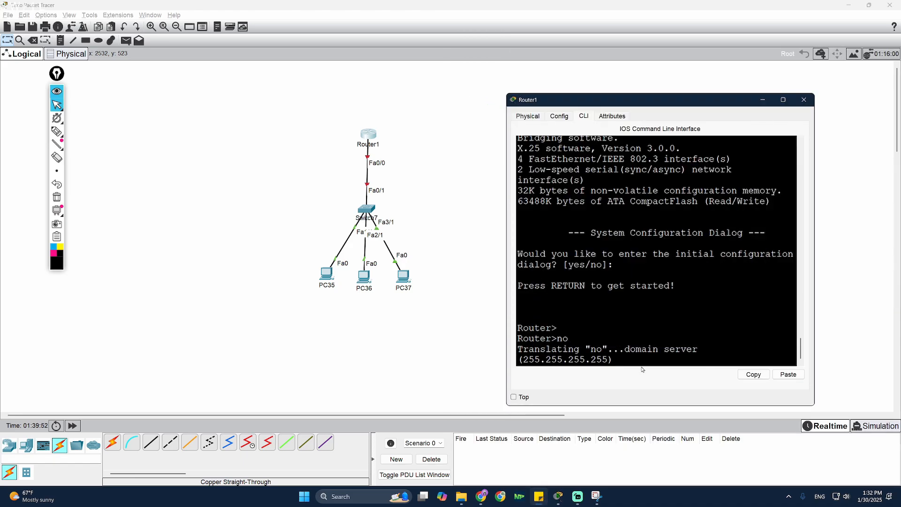
key("ctrl+shift+6")
left_click_drag(372, 132, 374, 105)
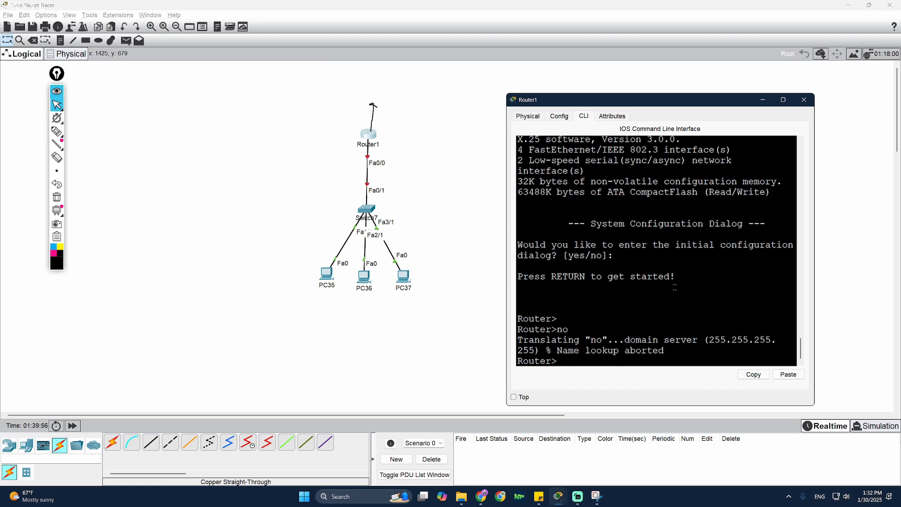
key("alt+Tab")
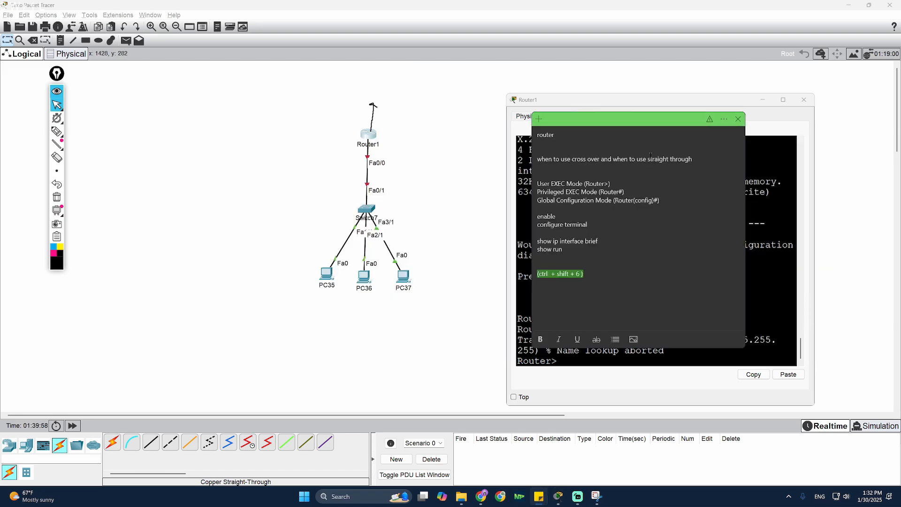
- Move the sticky note off screen and bring the 'Summary of Modes' capture to the centre
left_click_drag(857, 131, 900, 133)
left_click(574, 318)
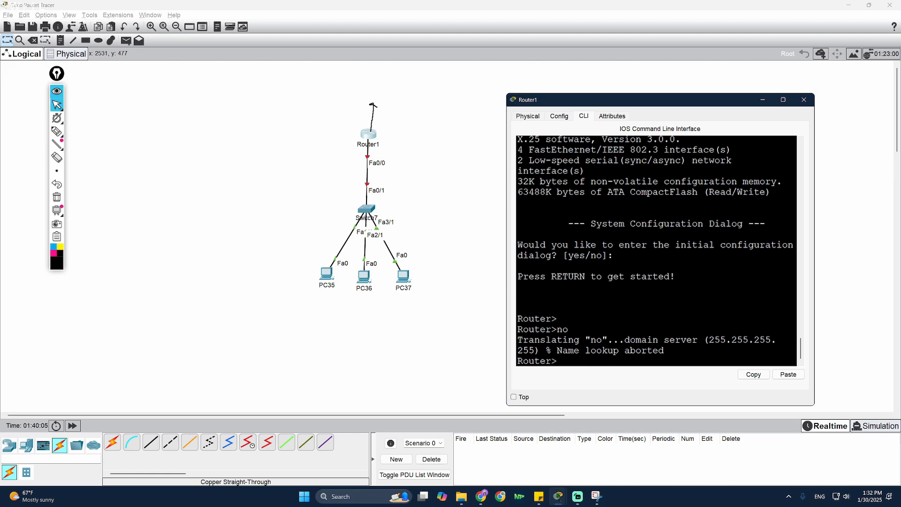
key("super+d")
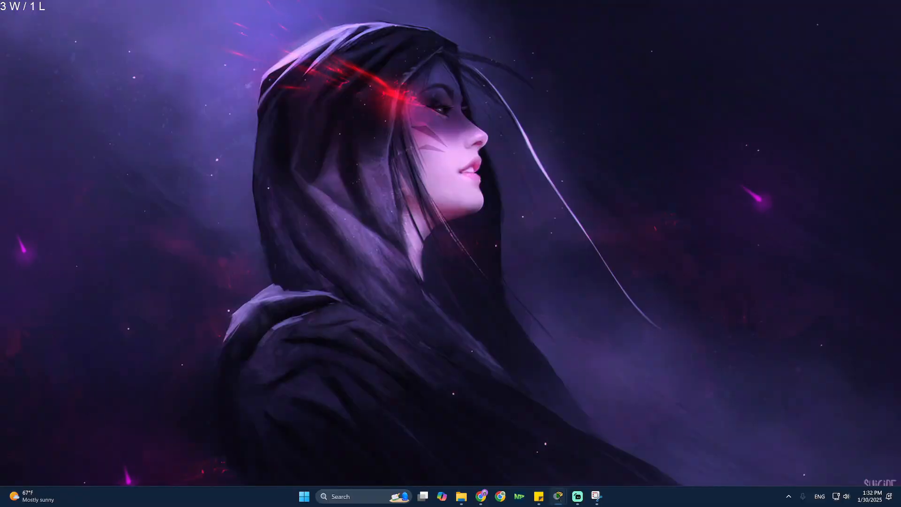
key("super+d")
key("super+shift+s")
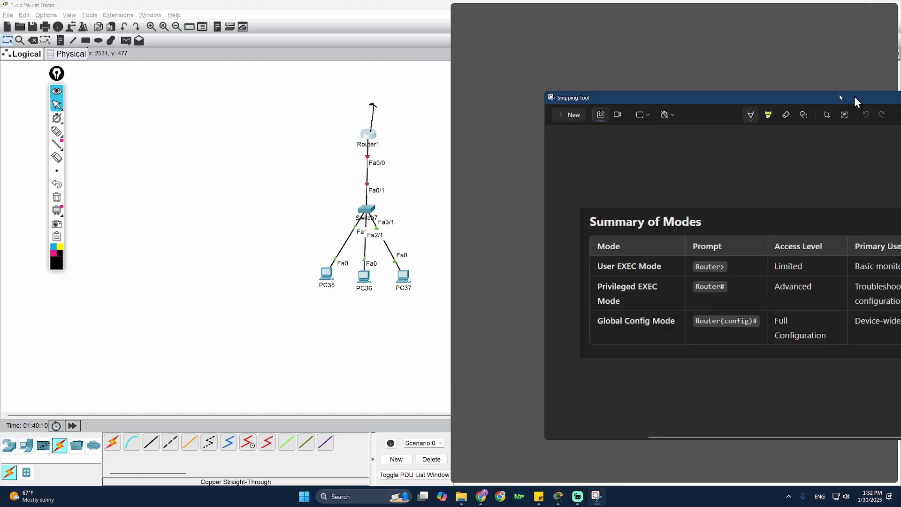
left_click_drag(854, 97, 531, 52)
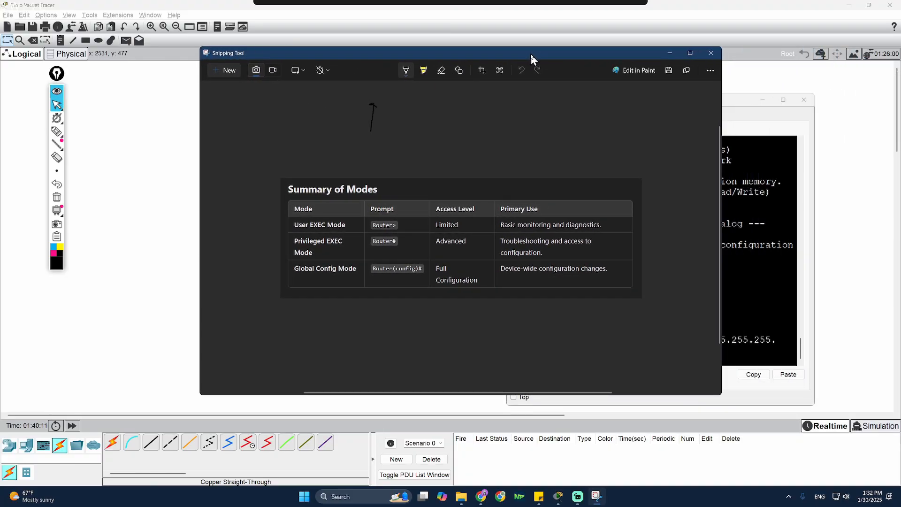
left_click(57, 132)
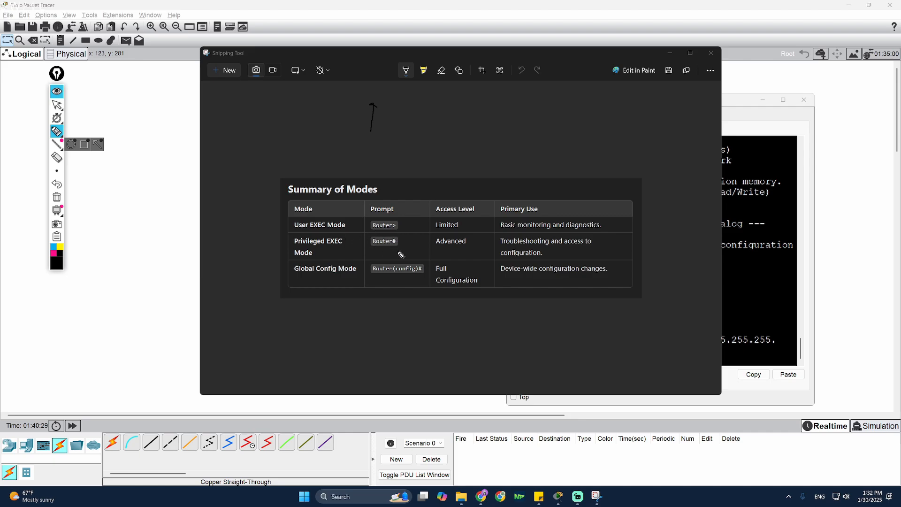
- Put Router1 into privileged mode with enable
left_click(57, 105)
left_click(743, 263)
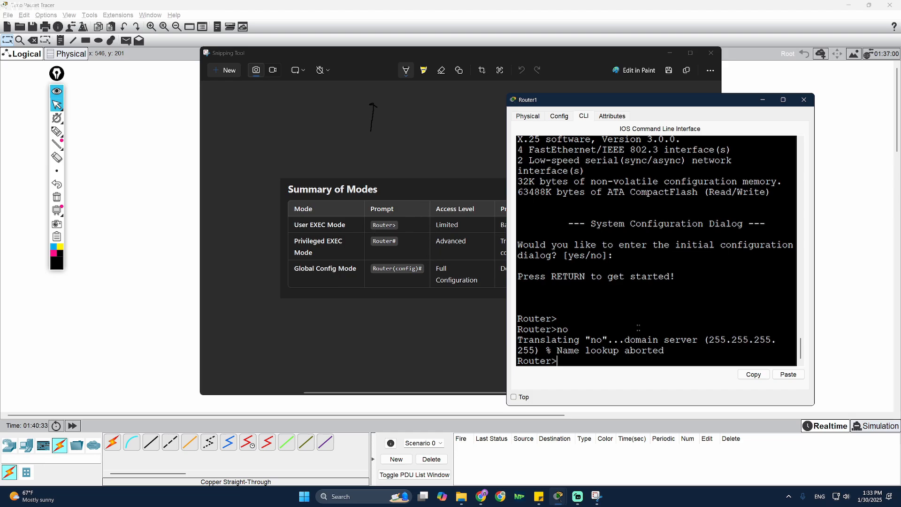
type("enable")
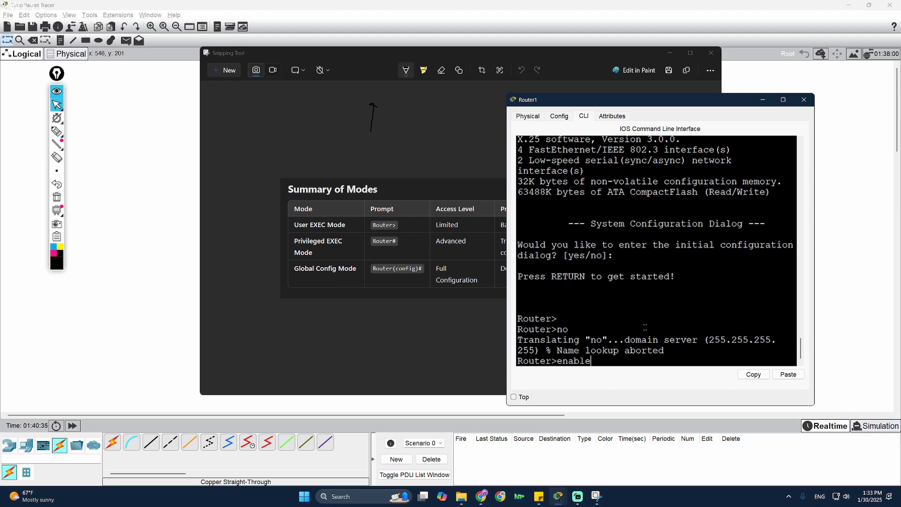
key("Return")
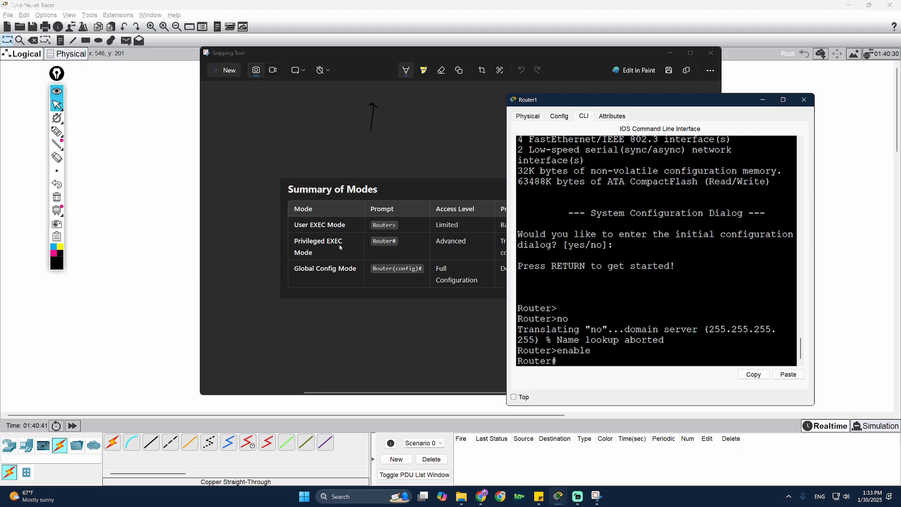
- Ping 10.0.0.1 from Router1; it fails with 0 percent success (0/4)
left_click(325, 257)
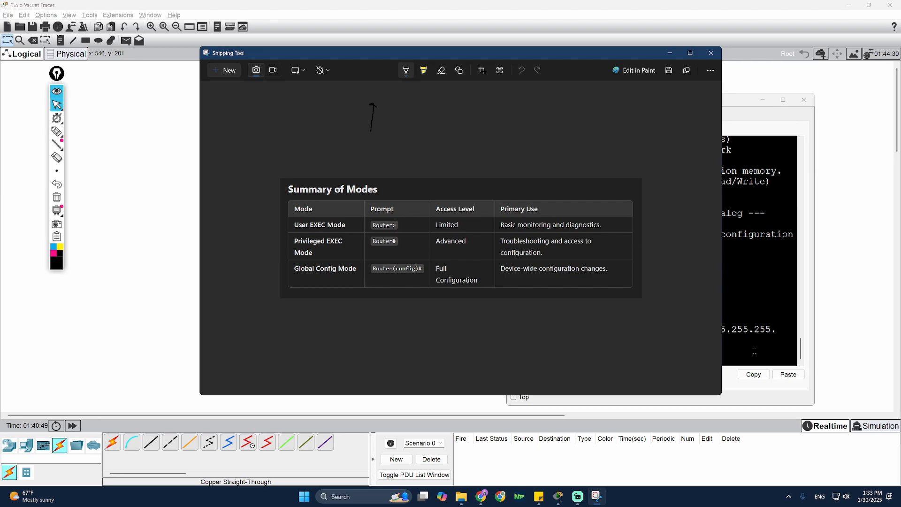
left_click(755, 351)
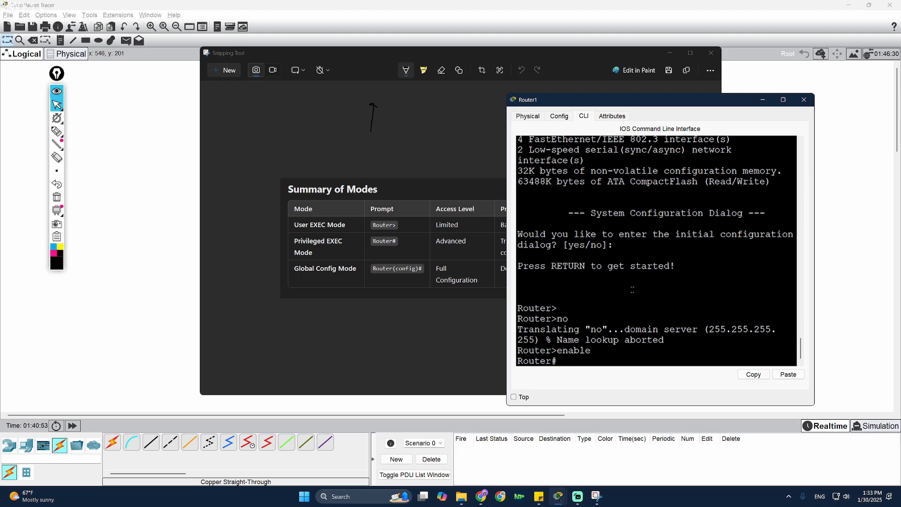
type("ping / show")
key("BackSpace")
key("BackSpace")
key("BackSpace")
key("BackSpace")
key("BackSpace")
key("BackSpace")
key("BackSpace")
key("BackSpace")
key("BackSpace")
key("BackSpace")
key("BackSpace")
type("ping 1.0.0.0.1")
key("Return")
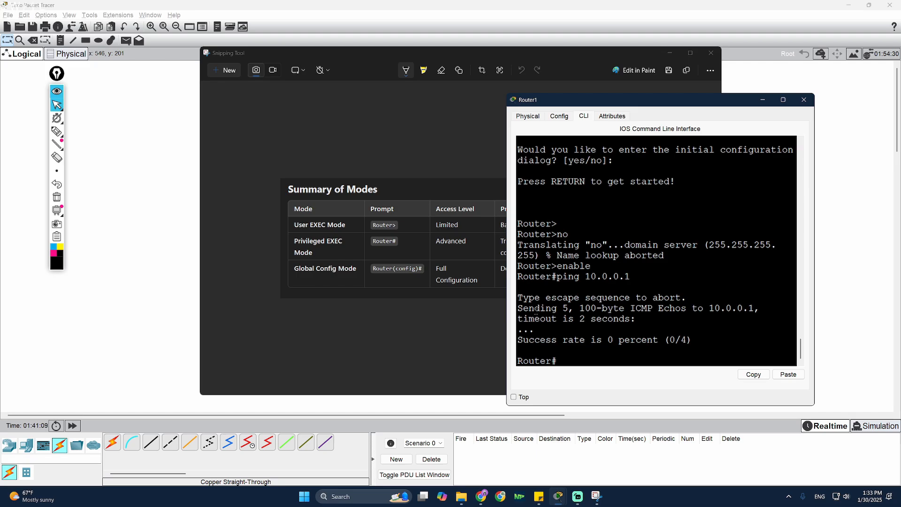
- Review the modes summary table, then return to Router1's command line
left_click(493, 329)
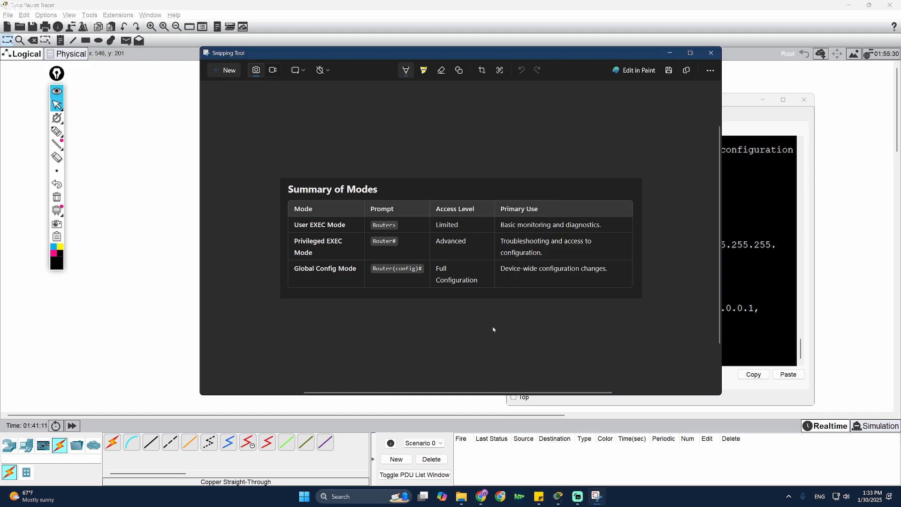
left_click(57, 131)
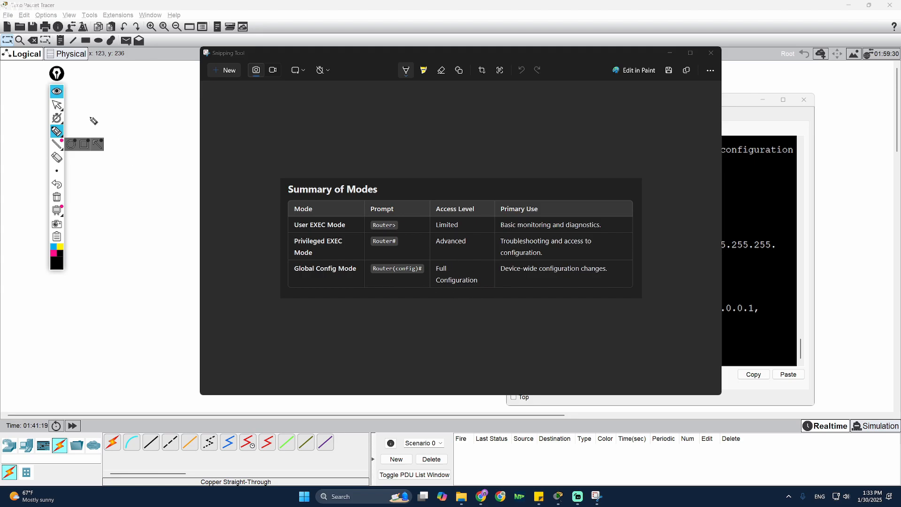
left_click(57, 105)
left_click(730, 315)
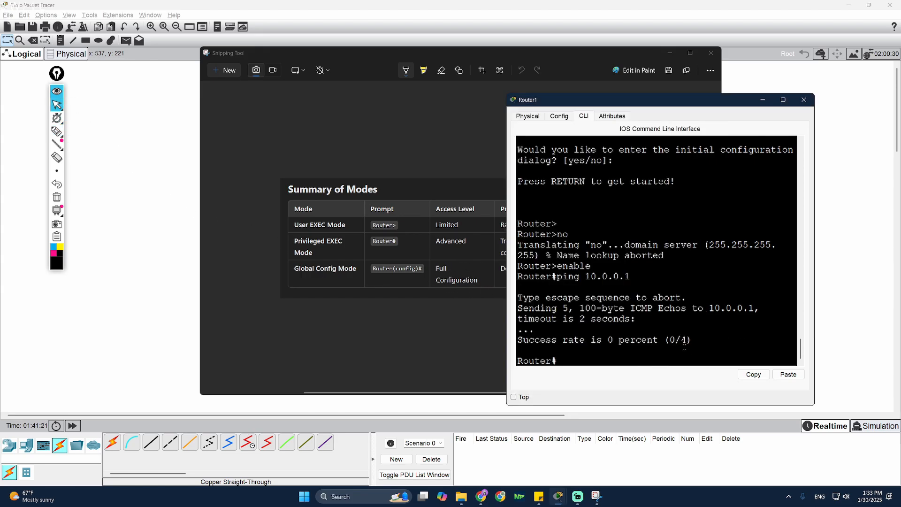
- Enter global configuration mode on Router1 with configure terminal
key("Return")
type("congire")
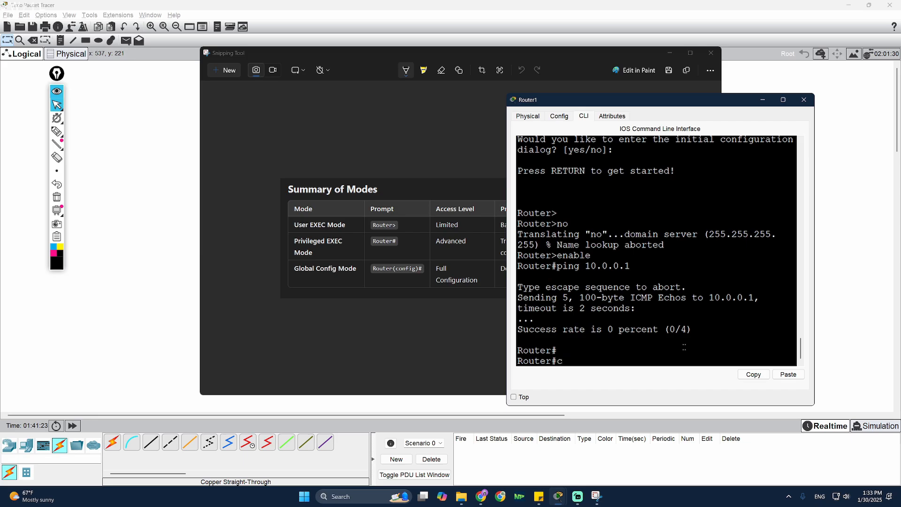
key("BackSpace")
key("BackSpace")
key("BackSpace")
key("BackSpace")
type("figure terminal")
key("Return")
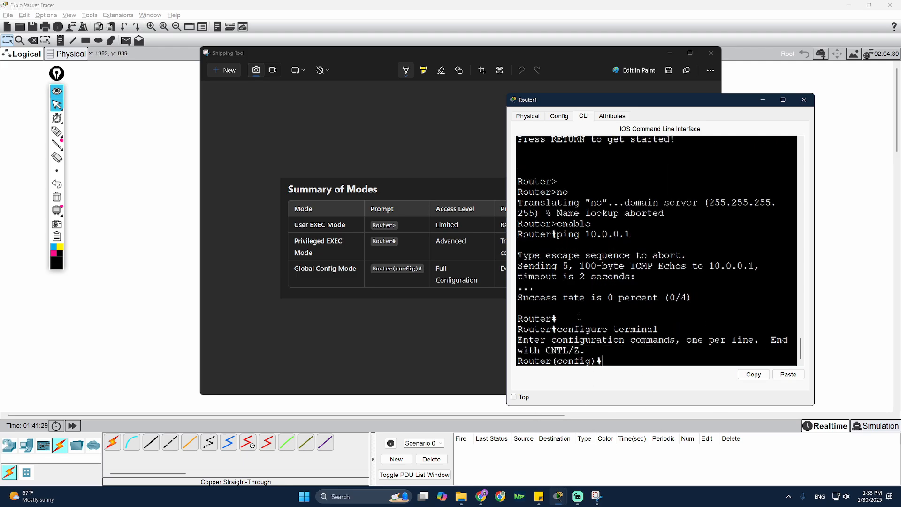
- Save Router1's configuration from config mode with do wr
left_click(340, 295)
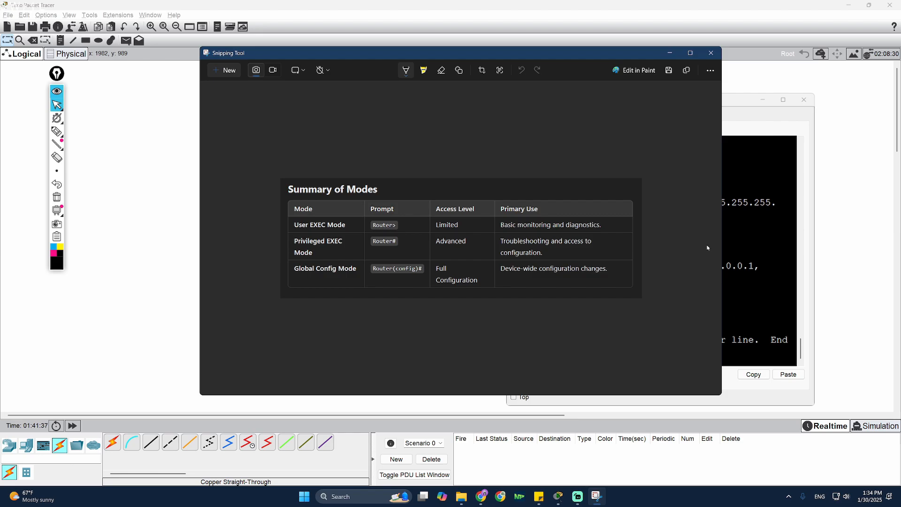
left_click(741, 301)
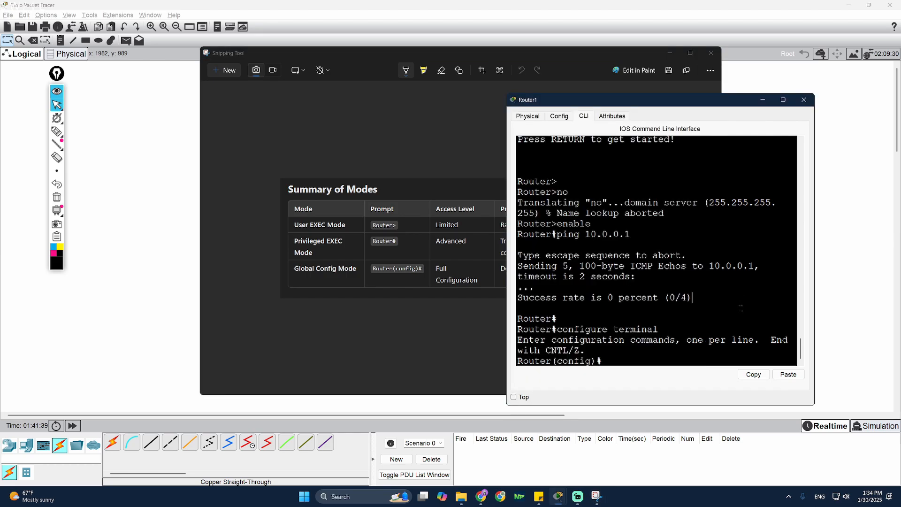
left_click(646, 357)
type("do")
key("BackSpace")
key("BackSpace")
type("e")
key("BackSpace")
type("do wr")
key("Return")
- Exit to privileged mode and save the configuration again with wr
key("Return")
type("ex")
key("Return")
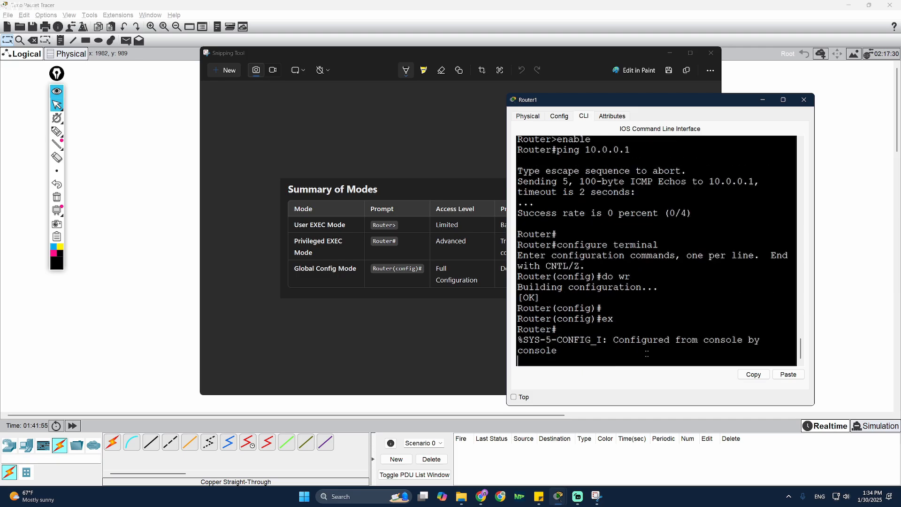
key("Return")
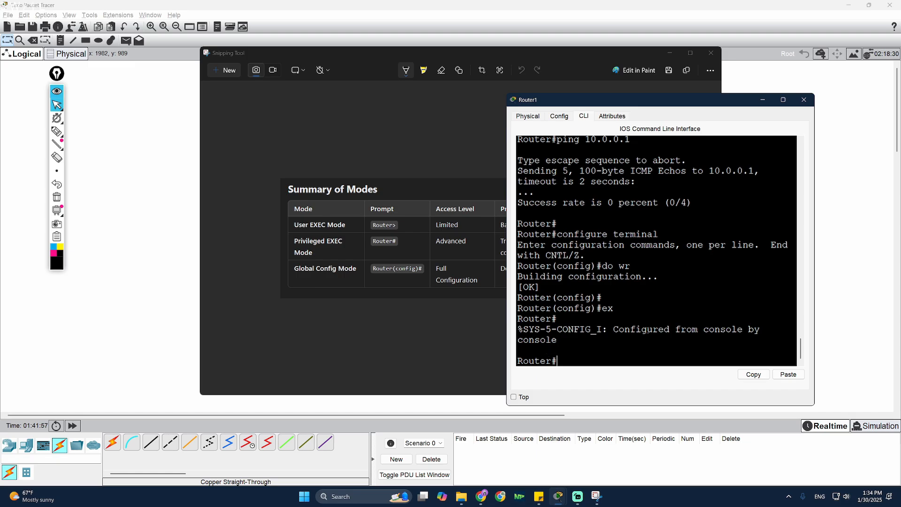
type("wr")
key("Return")
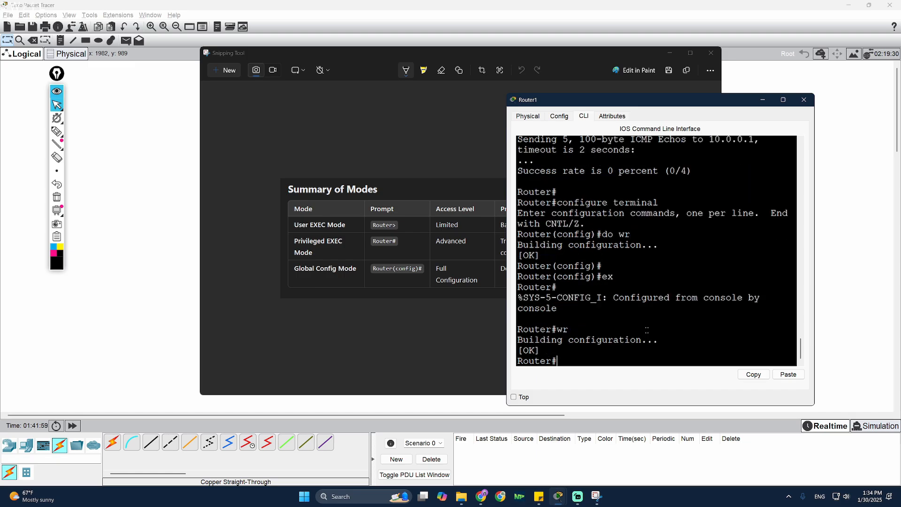
type("configure terminal")
- Exit and re-enter global configuration mode using configure terminal
key("Return")
key("Return")
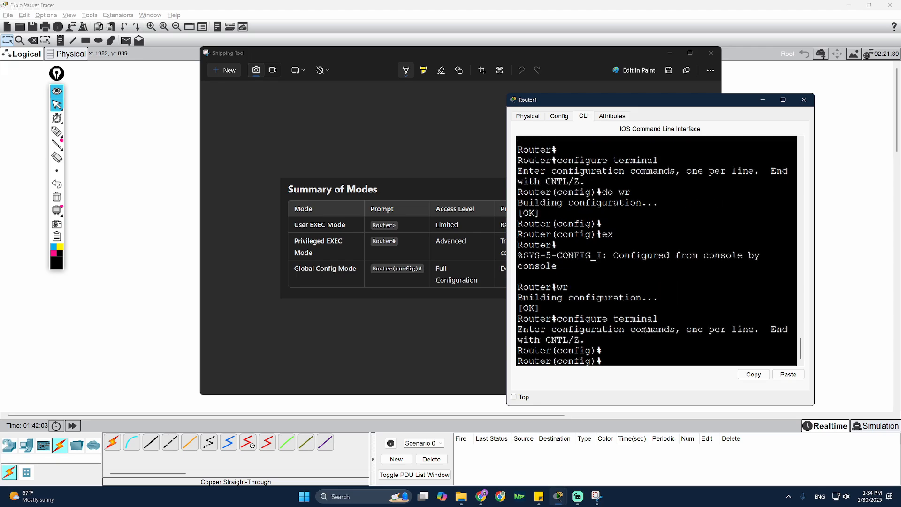
type("exit")
key("Return")
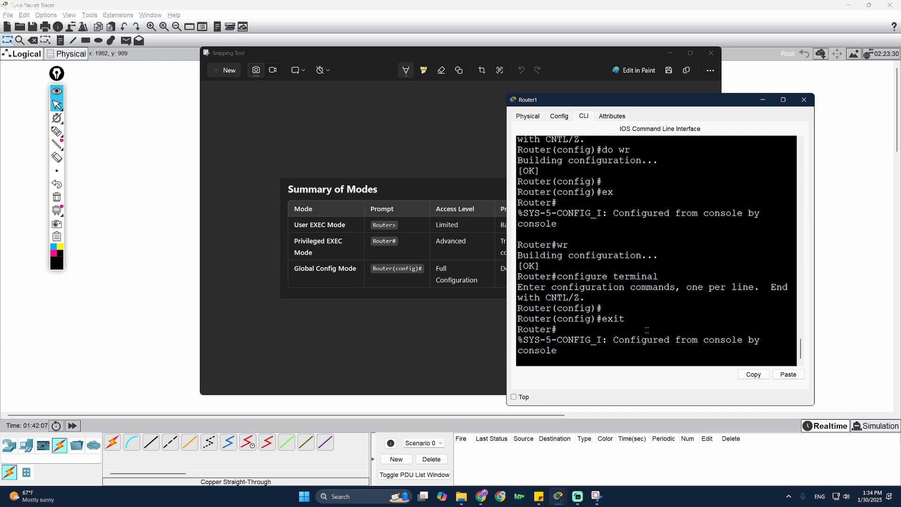
key("Return")
type("configure term")
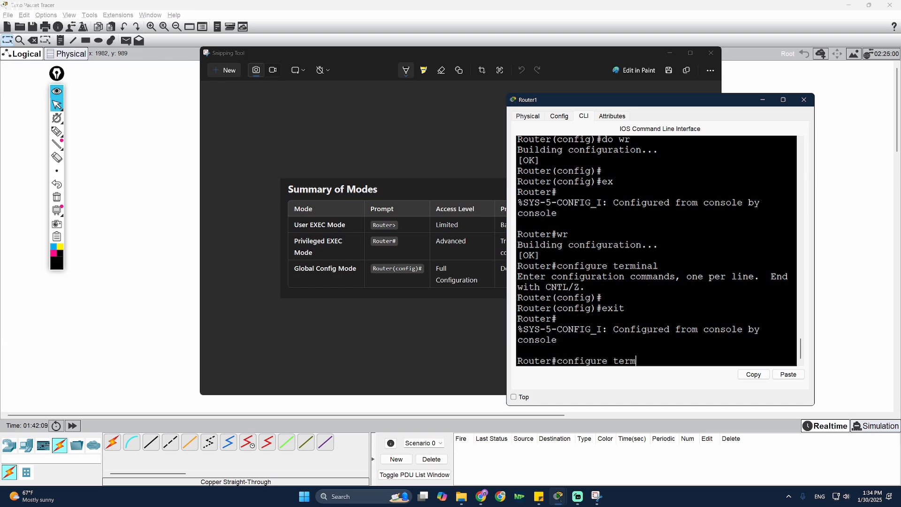
key("Tab")
key("Return")
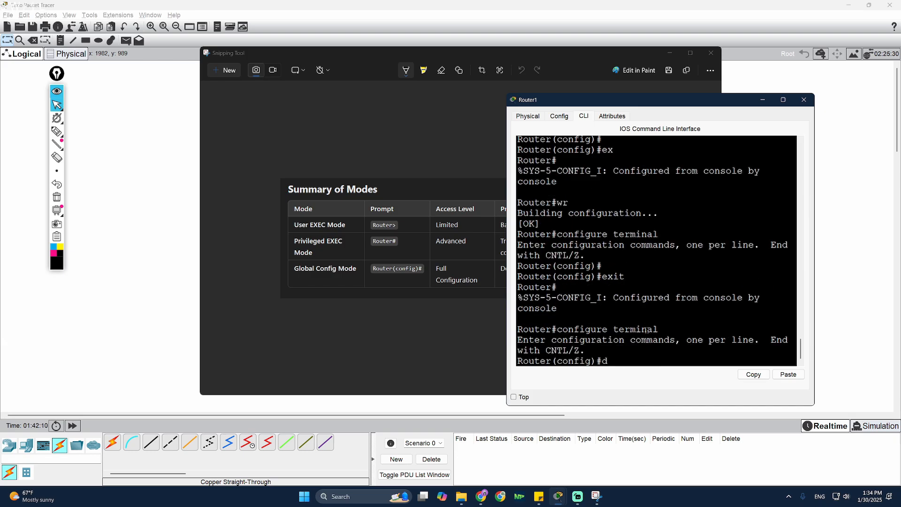
- Run do ping from config mode with a blank target, rejected as '% Bad IP address'
type("do ping")
key("Return")
key("Return")
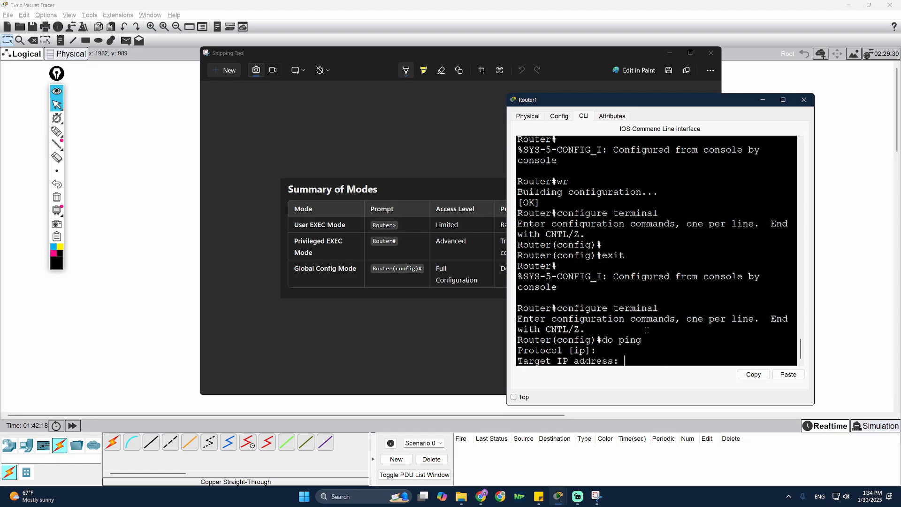
key("Return")
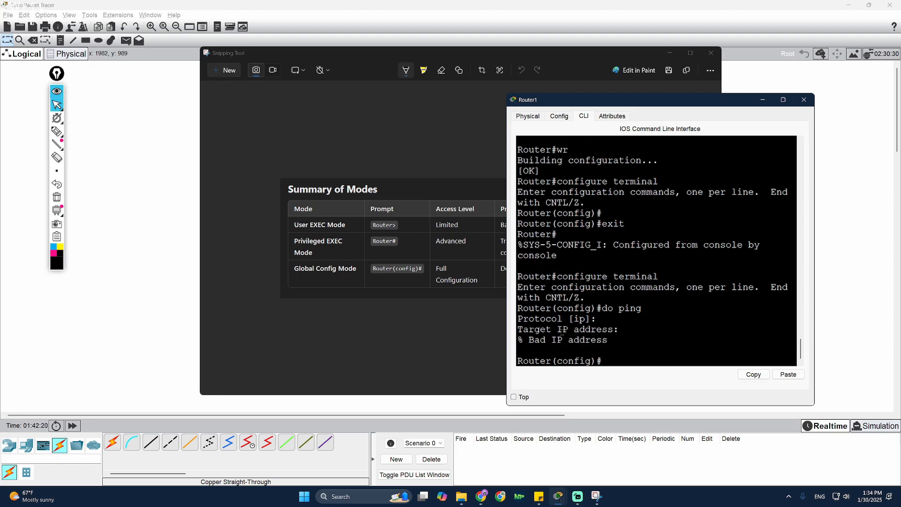
left_click_drag(698, 103, 715, 103)
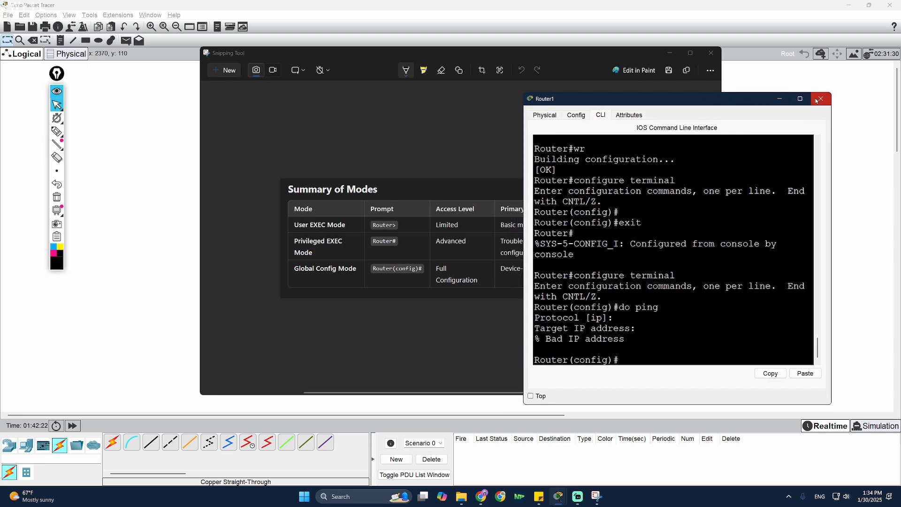
- Close the summary and Router1 windows and nudge Router1 and Switch7 on the canvas
left_click(464, 323)
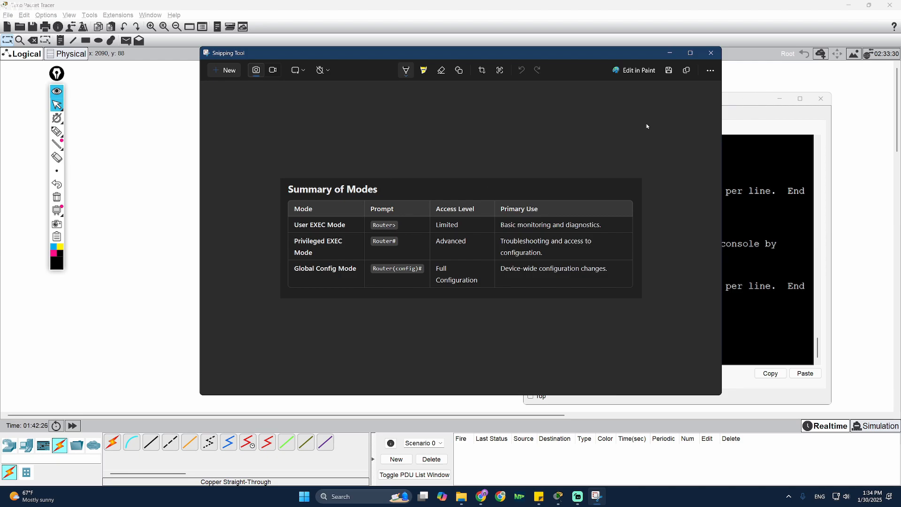
left_click(712, 53)
left_click(822, 98)
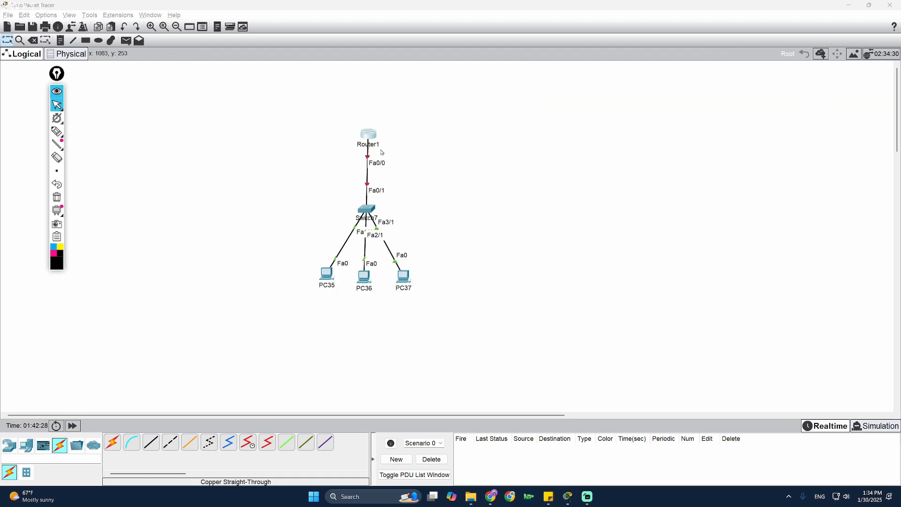
left_click_drag(369, 135, 371, 127)
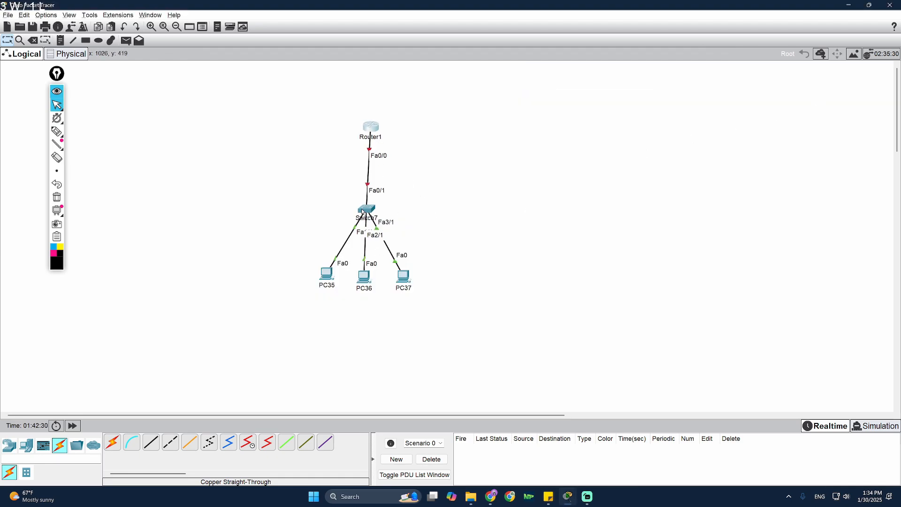
left_click_drag(365, 209, 364, 211)
left_click(374, 124)
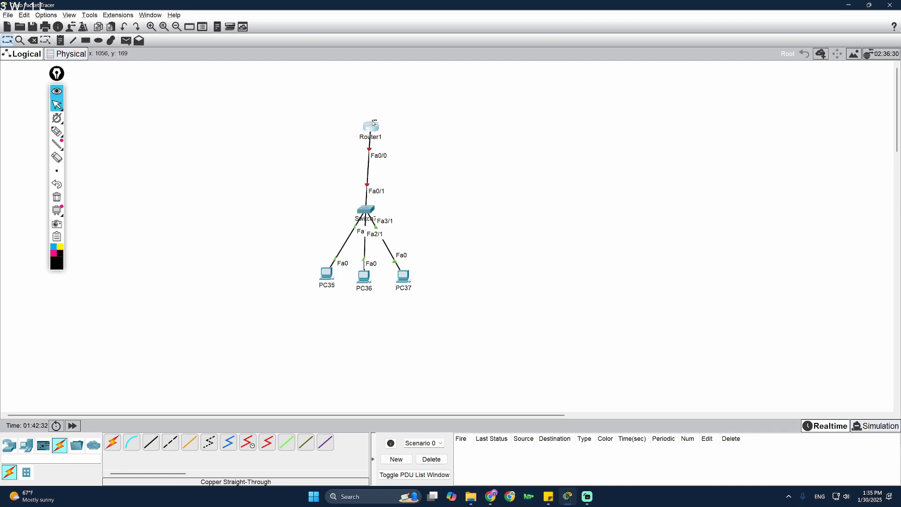
left_click(462, 138)
left_click_drag(373, 124, 366, 123)
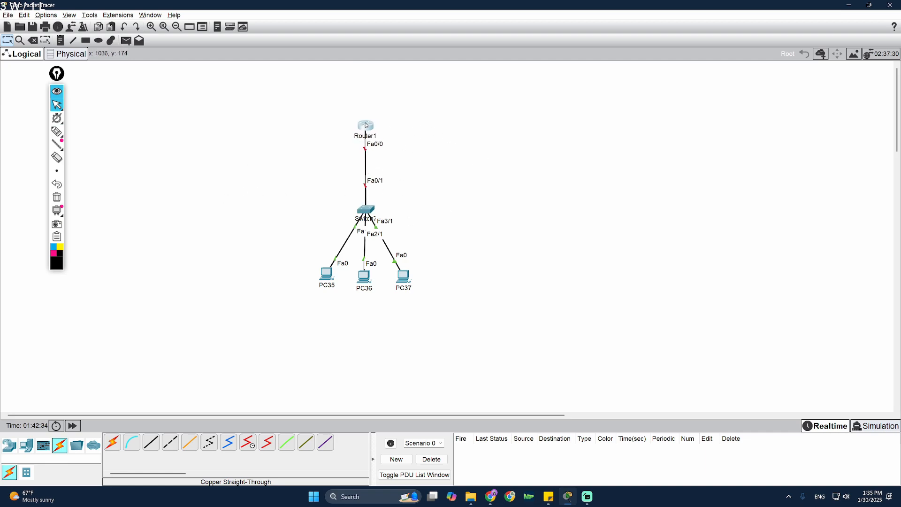
- Sketch a crossbar on the cable below Router1 and a curved arrow beside it
mouse_move(69, 135)
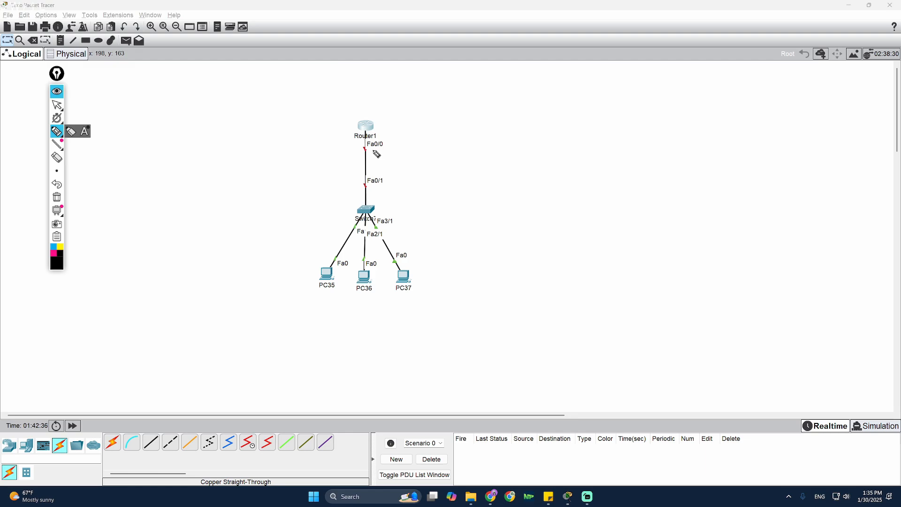
left_click_drag(359, 152, 380, 151)
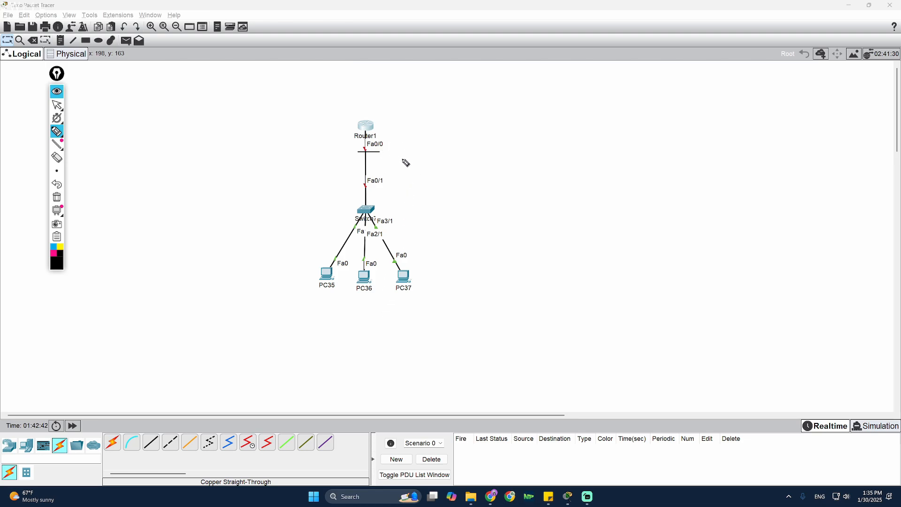
mouse_move(384, 155)
left_mouse_down()
mouse_move(398, 131)
mouse_move(387, 126)
left_mouse_up()
- Clear the sketches and leave configuration mode in Router1's CLI
left_click(57, 197)
left_click(57, 105)
left_click(365, 131)
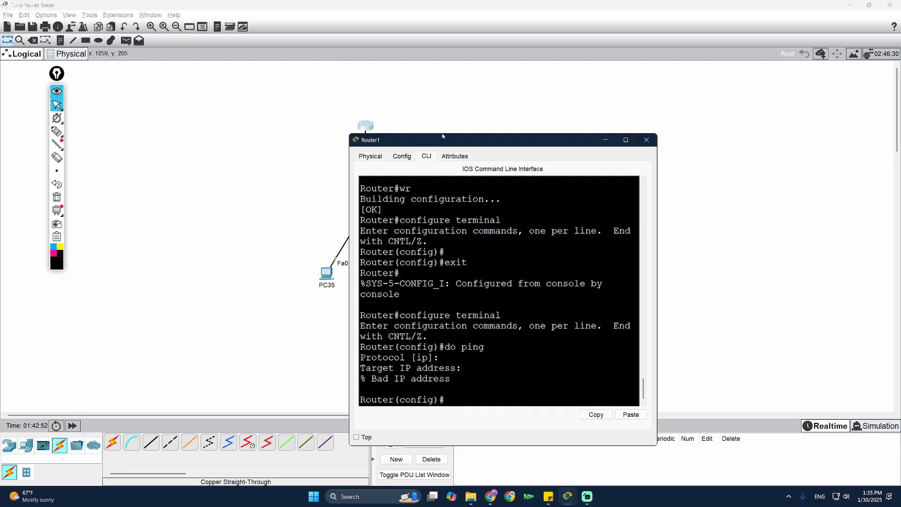
type("ex")
key("Return")
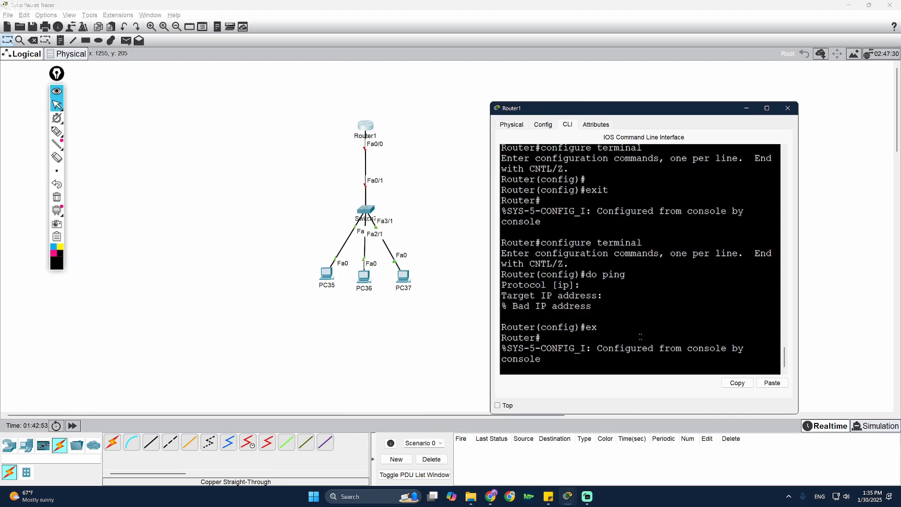
type("ex")
key("Return")
key("Return")
key("Return")
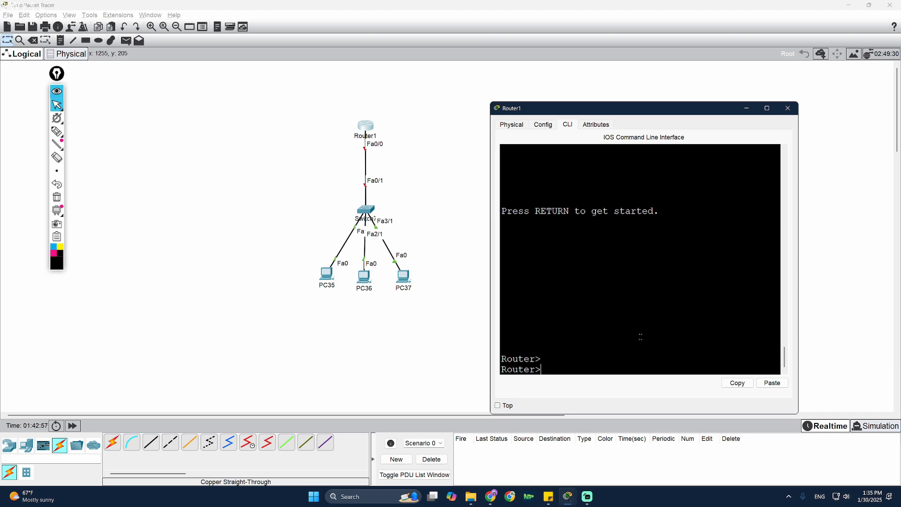
- Run enable and configure terminal, then enter interface f0/0 configuration
type("enable")
key("Return")
type("c")
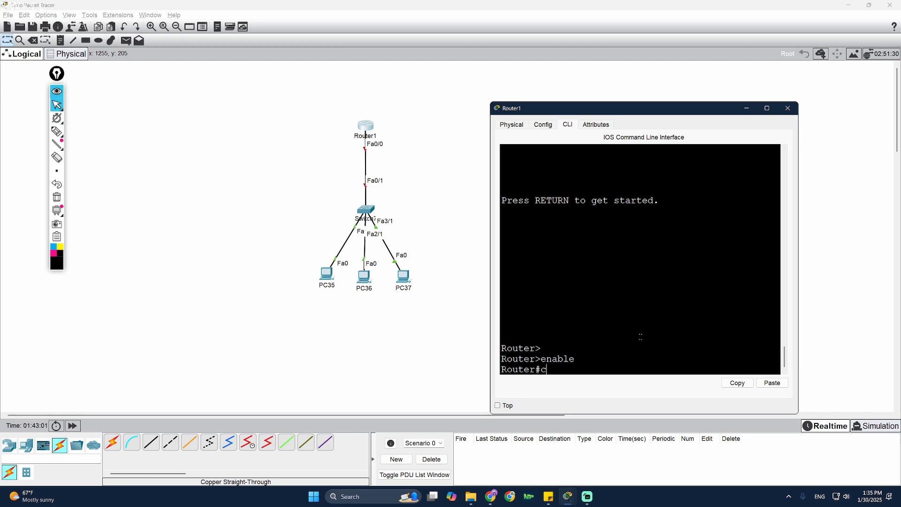
type("onfigure terminal")
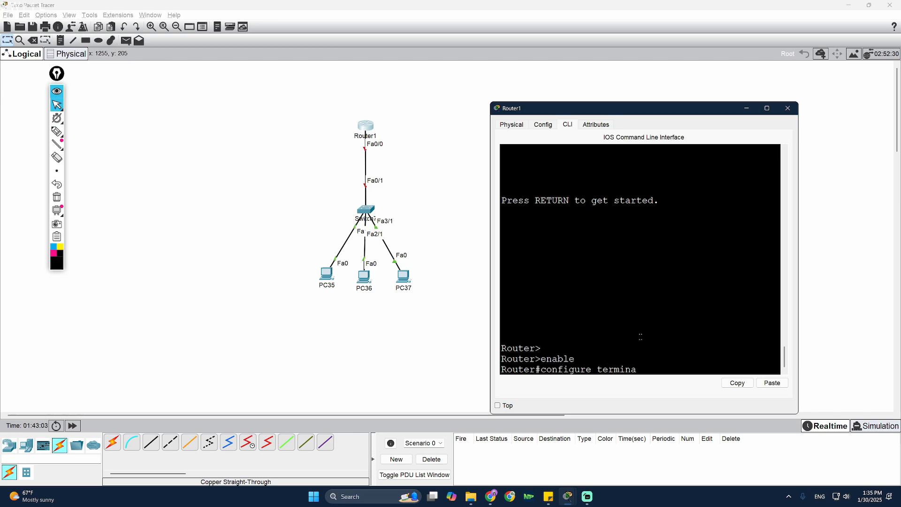
key("Return")
key("Return")
type("intereface f0/0")
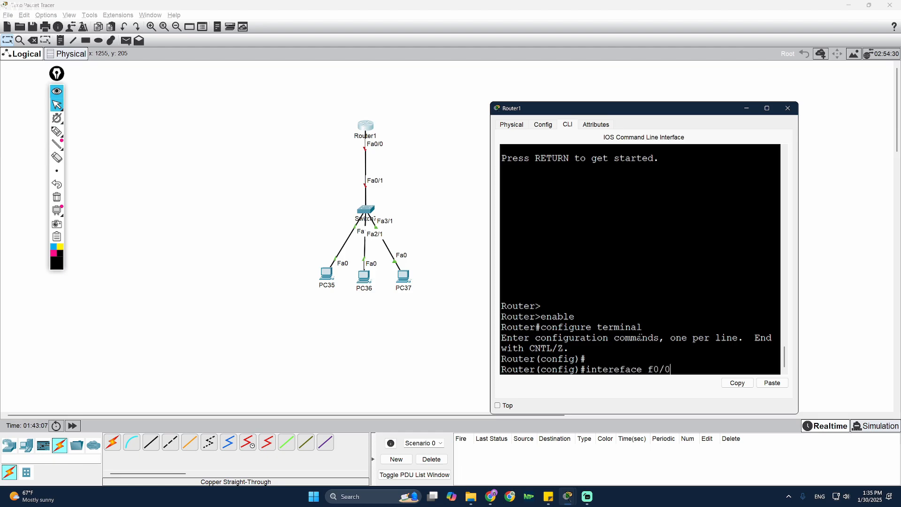
key("Return")
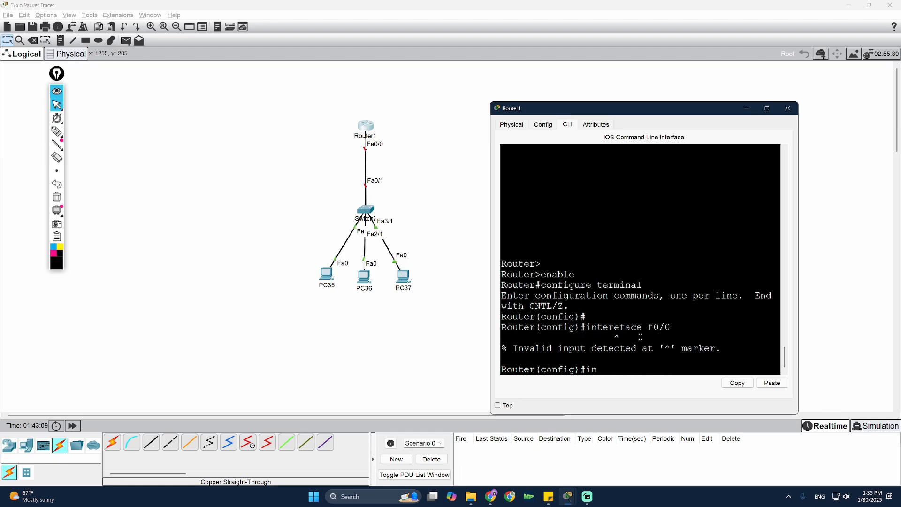
type("interface f0/0")
key("Return")
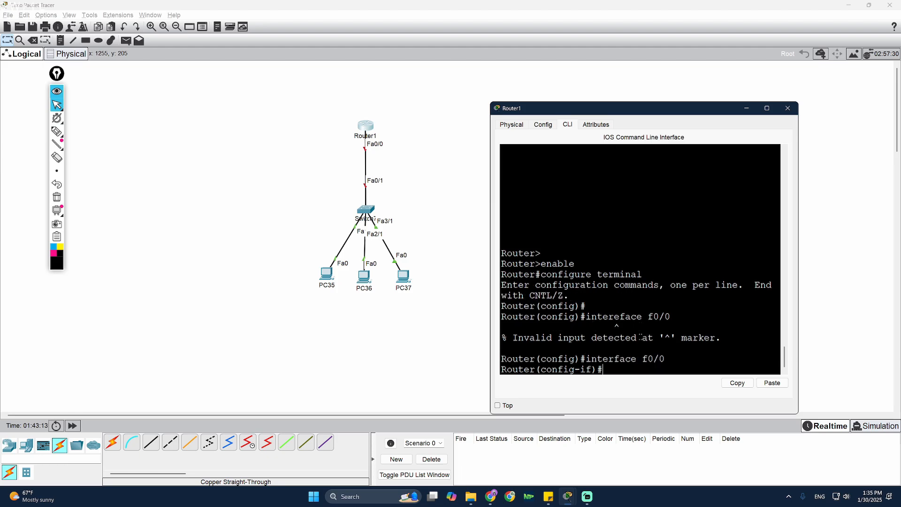
- Select FastEthernet0/0 with int f0/0, apply no shutdown, and fast-forward time so the link turns green
type("ex")
key("Return")
type("int f0/0")
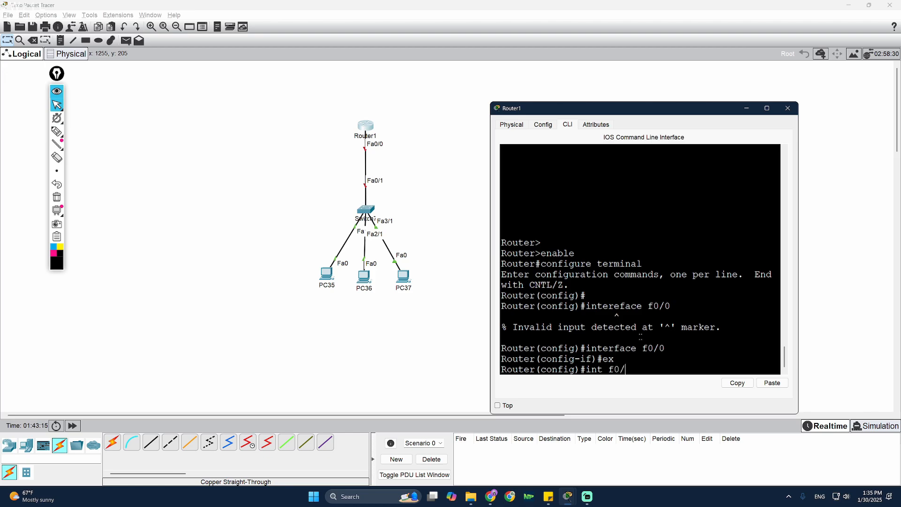
key("Return")
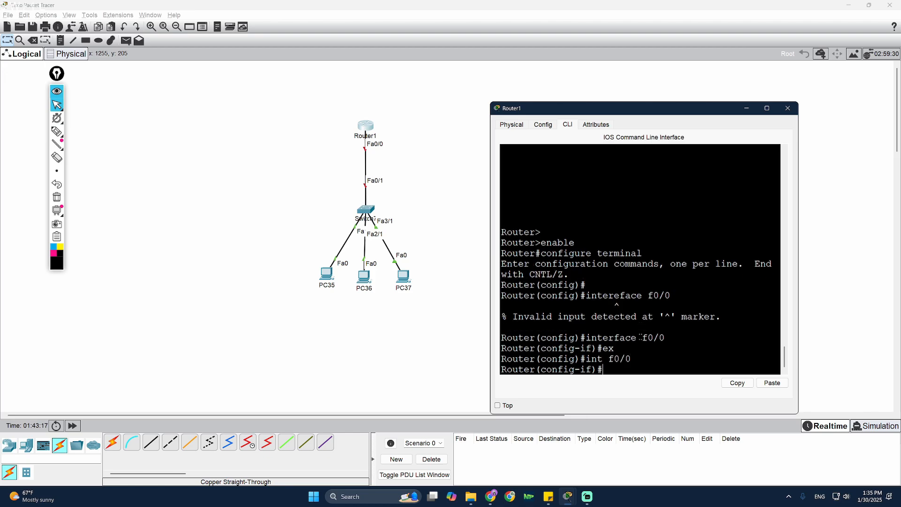
type("ex")
key("Return")
type("int")
key("Tab")
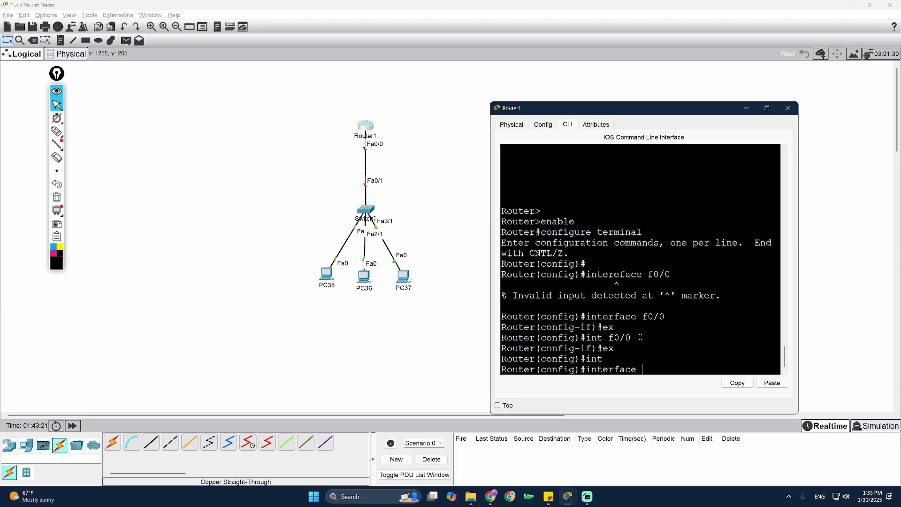
type("f0/0")
key("Return")
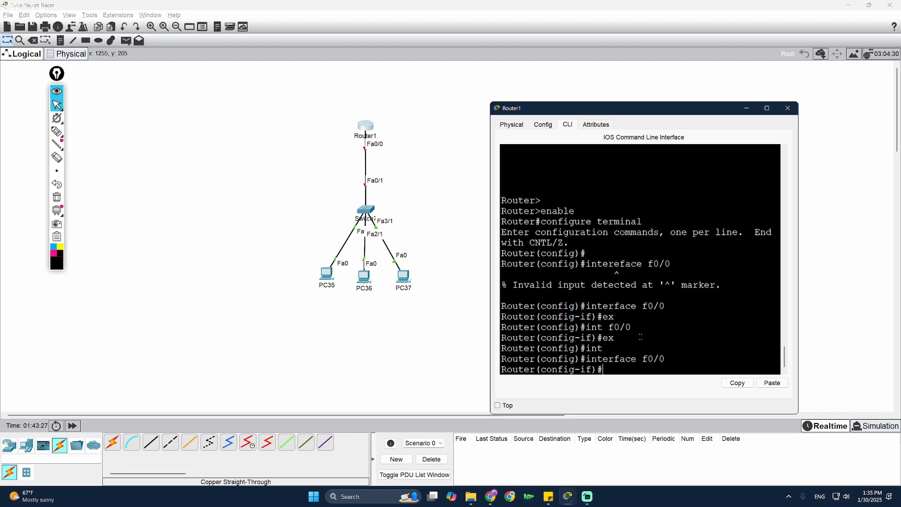
type("no shutdown")
key("Return")
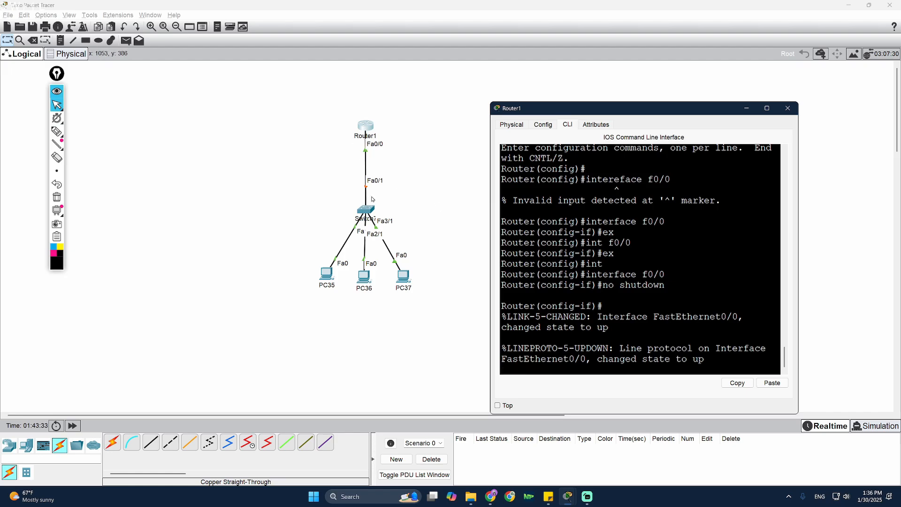
left_click(72, 427)
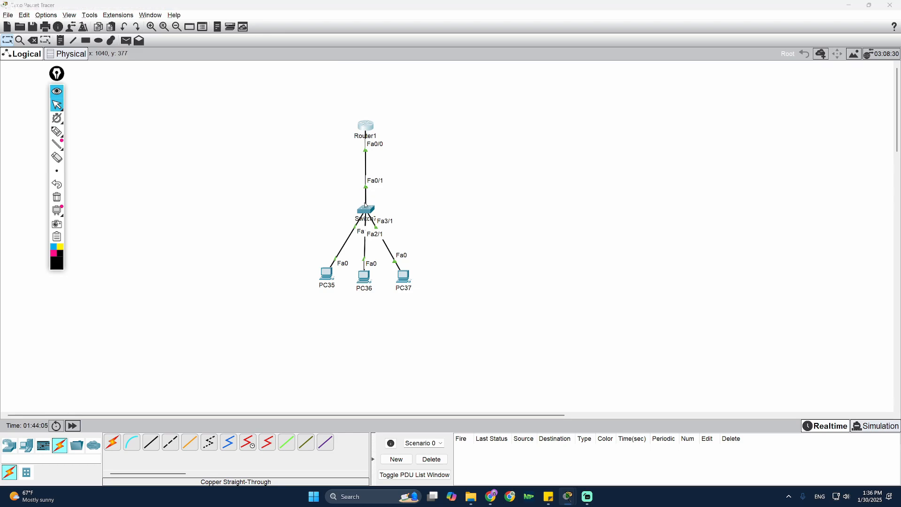
- Handwrite the network 10.0.0.0 to the left of Router1
key("Return")
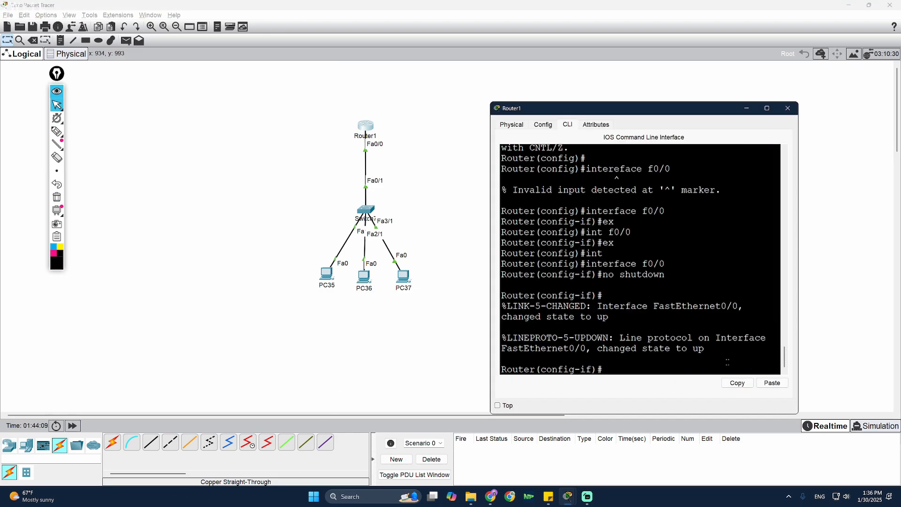
left_click(57, 131)
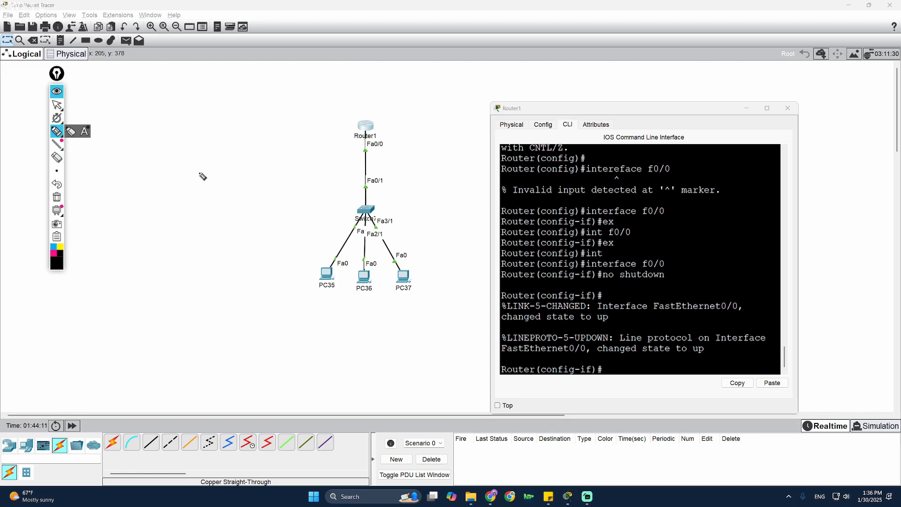
mouse_move(203, 170)
left_mouse_down()
mouse_move(195, 147)
mouse_move(210, 151)
left_mouse_up()
left_click_drag(228, 156, 240, 141)
left_click_drag(261, 143, 299, 87)
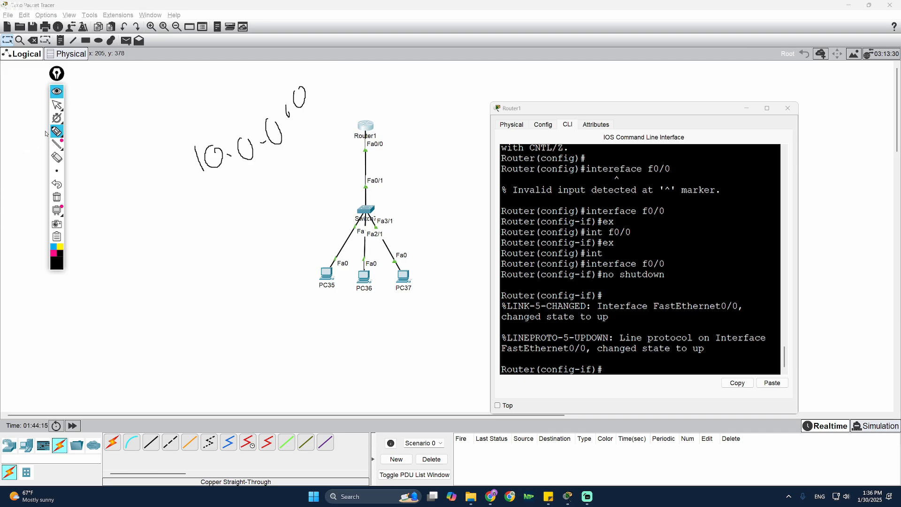
left_click(57, 104)
left_click(644, 366)
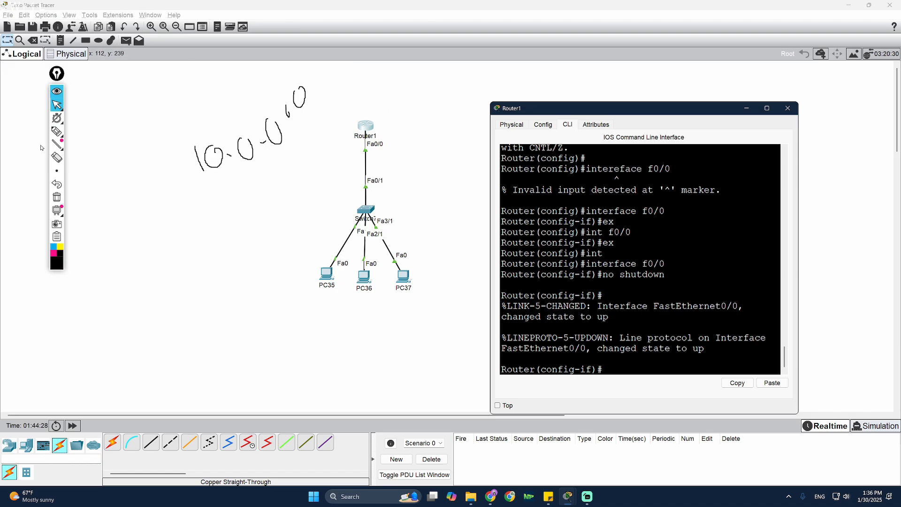
- Handwrite the address 10.0.0.1 below it with an arrow toward Router1
left_click(57, 131)
mouse_move(198, 188)
left_mouse_down()
mouse_move(211, 202)
mouse_move(250, 188)
mouse_move(252, 171)
left_mouse_up()
left_click(240, 186)
mouse_move(262, 173)
left_mouse_down()
mouse_move(278, 158)
mouse_move(314, 153)
mouse_move(222, 211)
left_mouse_up()
left_click(297, 166)
left_click_drag(311, 166, 318, 178)
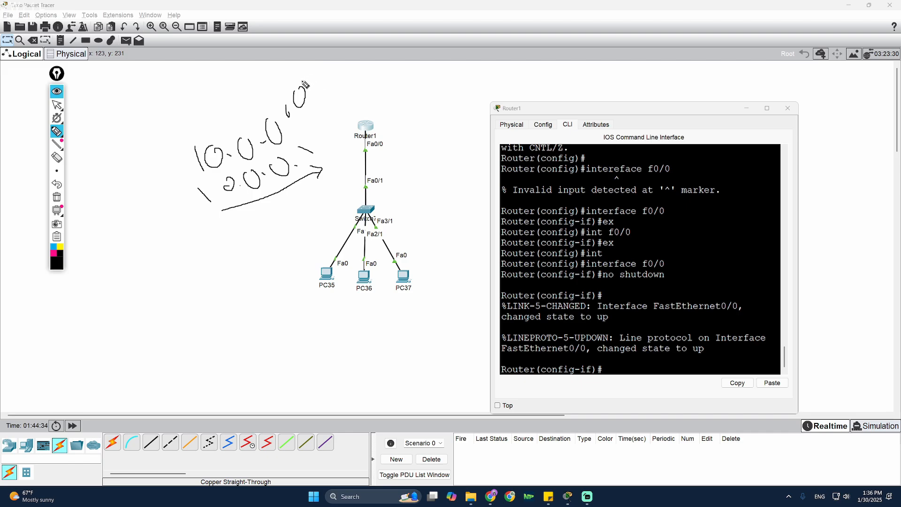
left_click_drag(287, 109, 287, 116)
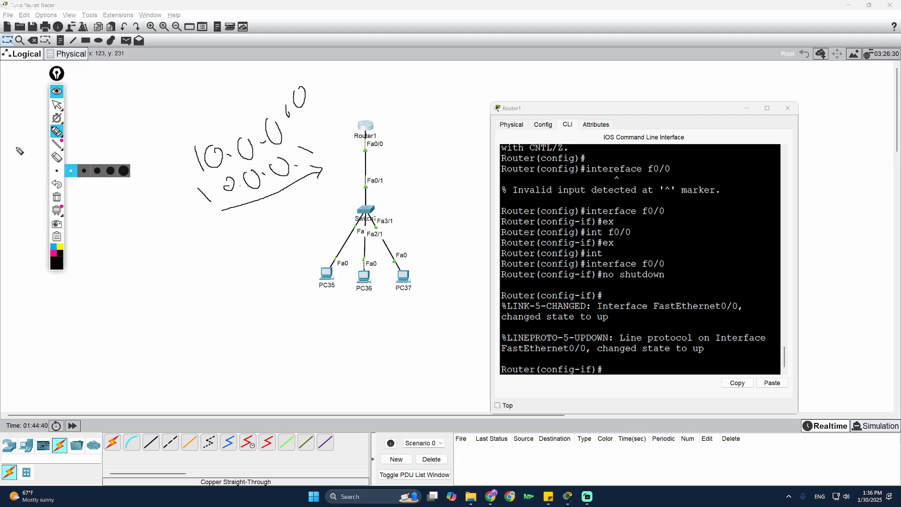
left_click(57, 105)
left_click(628, 364)
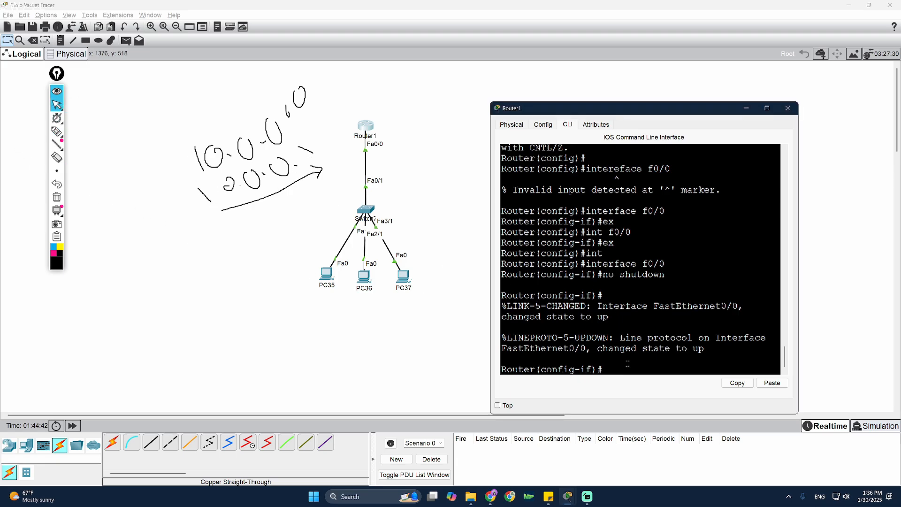
- Assign ip address 10.0.0.1 255.0.0.0 to Router1's FastEthernet0/0
type("ip address 10.0.0.")
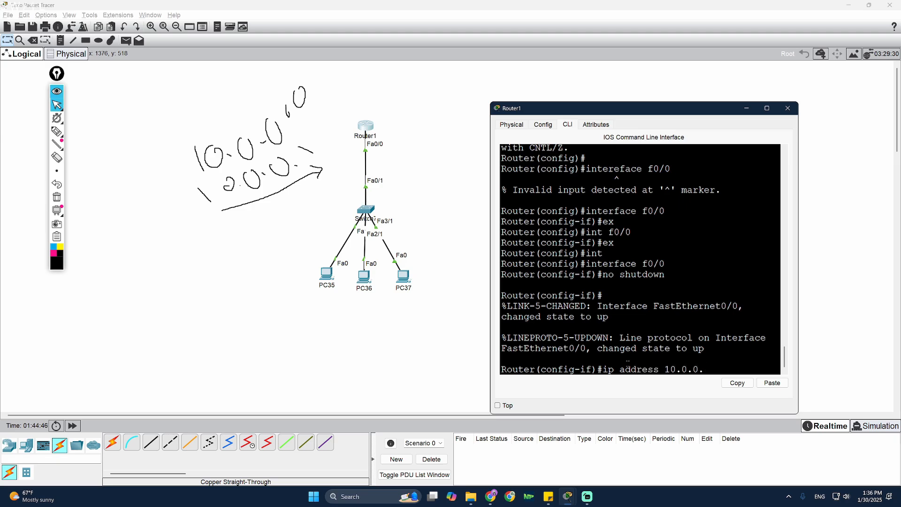
type("1 255.0.")
type("0.0")
key("Return")
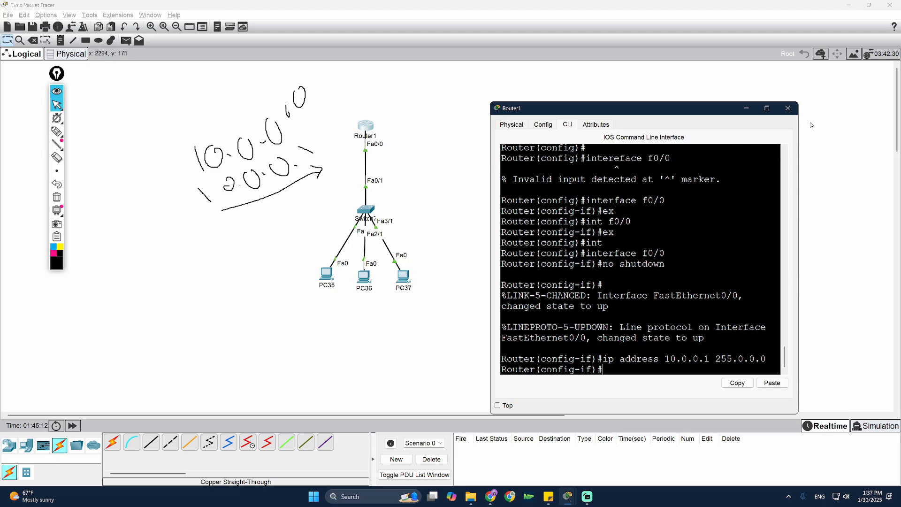
- Open PC35's IP configuration, begin a gateway entry, and close it again
left_click(793, 111)
left_click(327, 274)
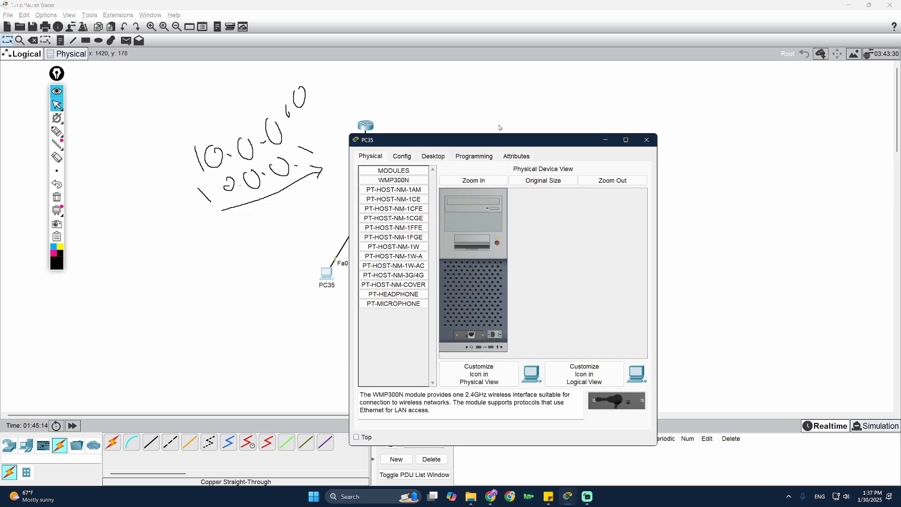
left_click_drag(493, 143, 652, 103)
left_click(575, 120)
left_click(569, 140)
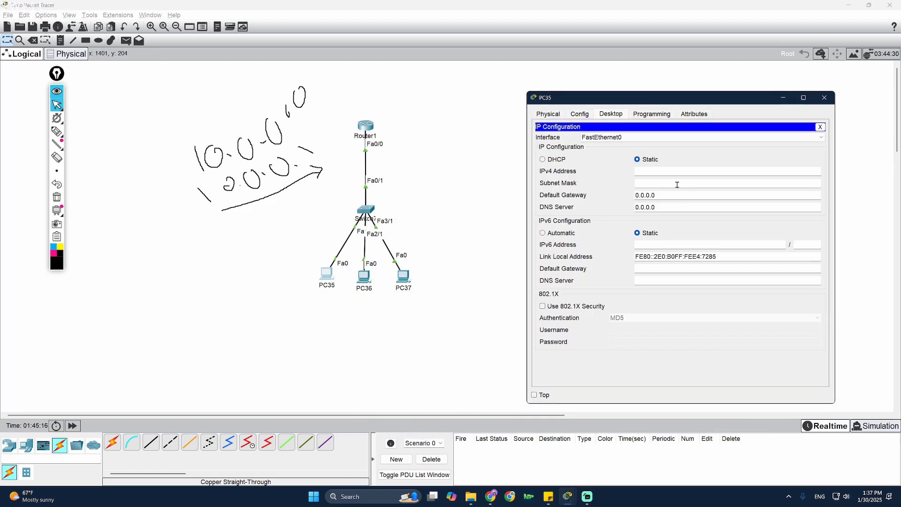
left_click(672, 173)
key("Tab")
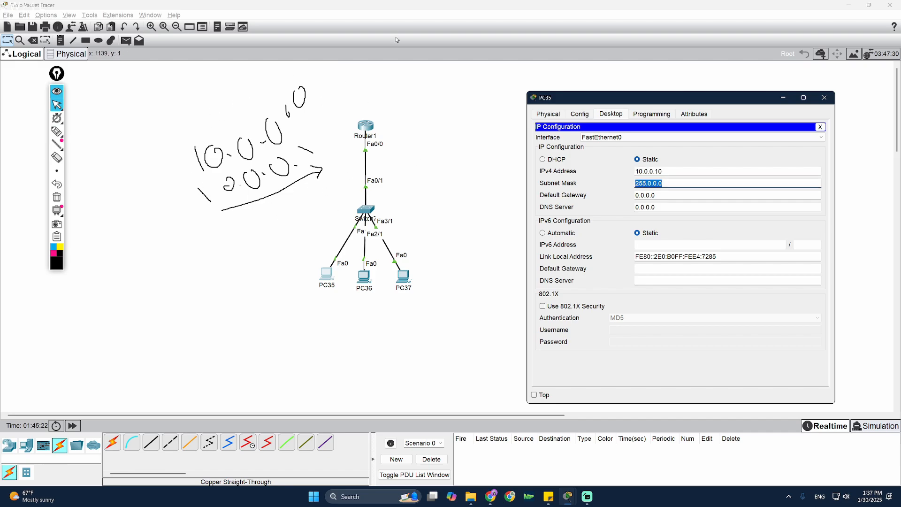
key("Tab")
type("10.")
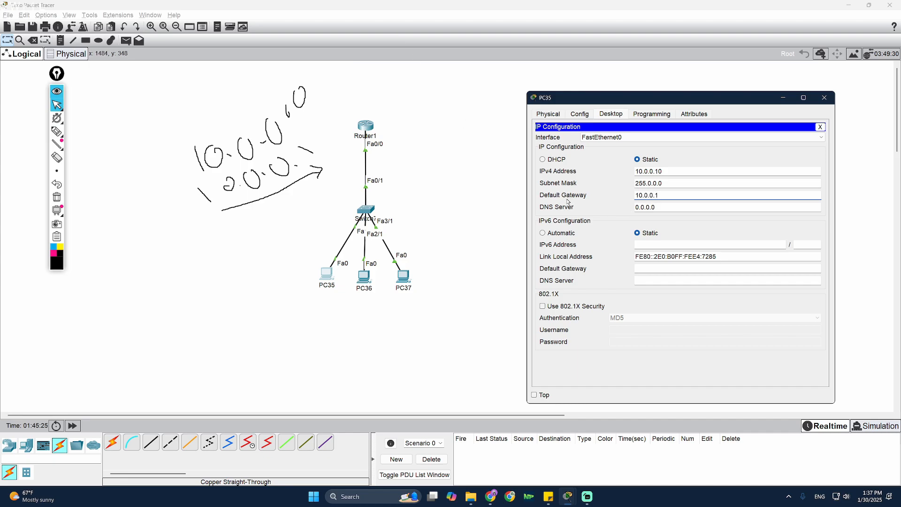
left_click(824, 97)
- Give PC36 IP 10.0.0.20, mask 255.0.0.0 and default gateway 10.0.0.1
left_click(364, 278)
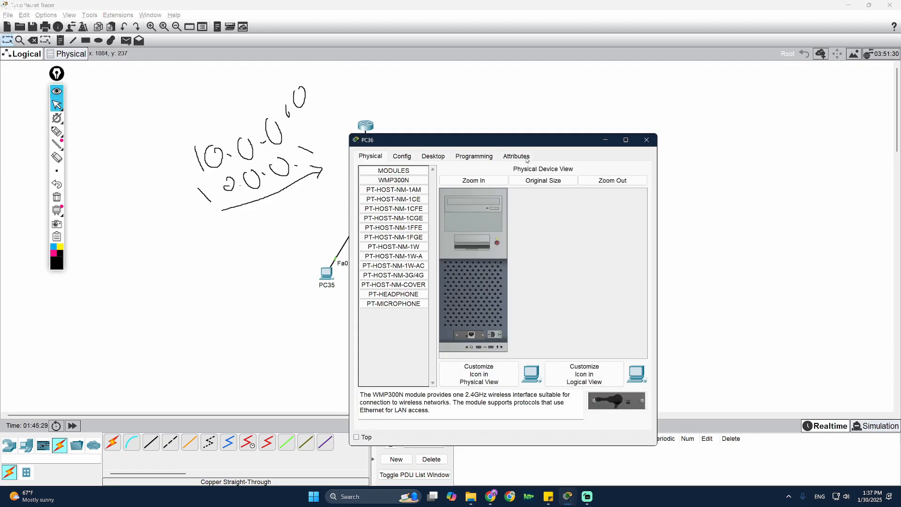
left_click(438, 157)
left_click_drag(468, 141, 697, 110)
left_click(616, 153)
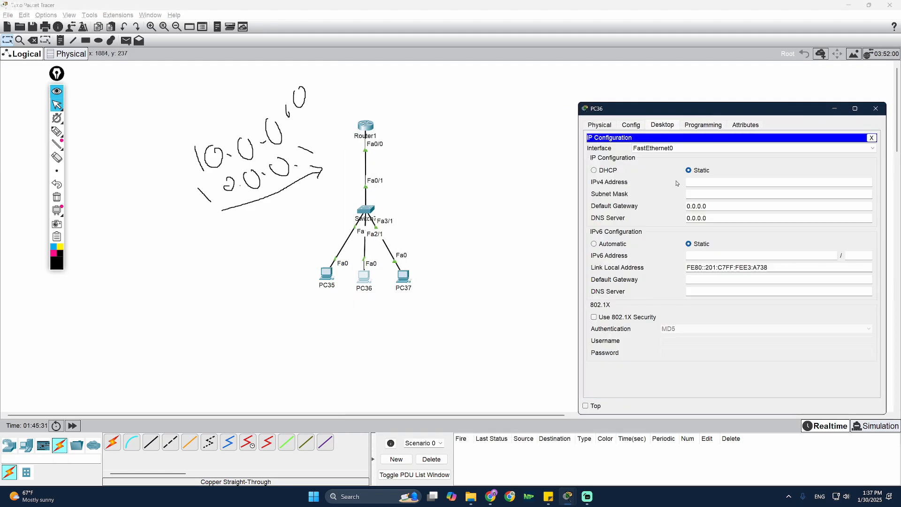
left_click(779, 183)
type("10.0.0.20")
left_click(747, 205)
left_click_drag(727, 180, 619, 178)
left_click_drag(748, 208, 660, 203)
type("10.0.0.1")
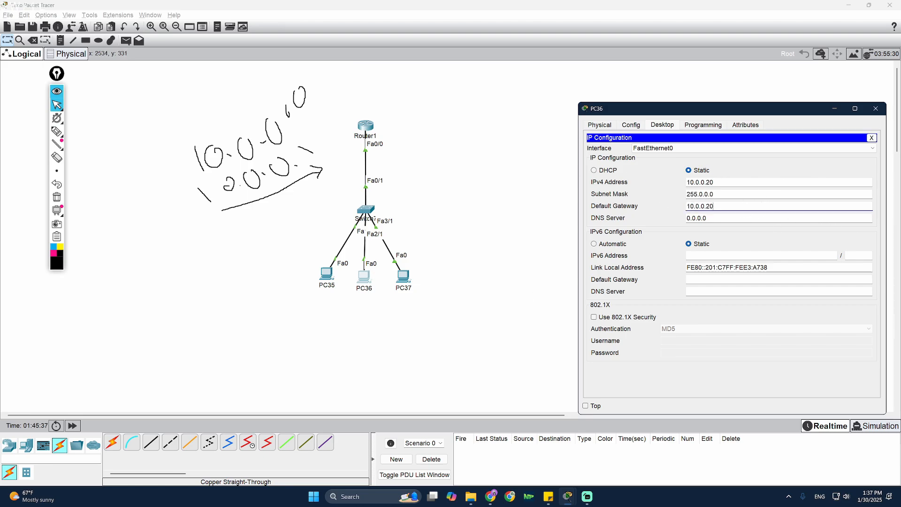
left_click(875, 109)
- Give PC37 IP 10.0.0.30 with mask 255.0.0.0, pasting the address into the gateway field
left_click(403, 276)
left_click(432, 156)
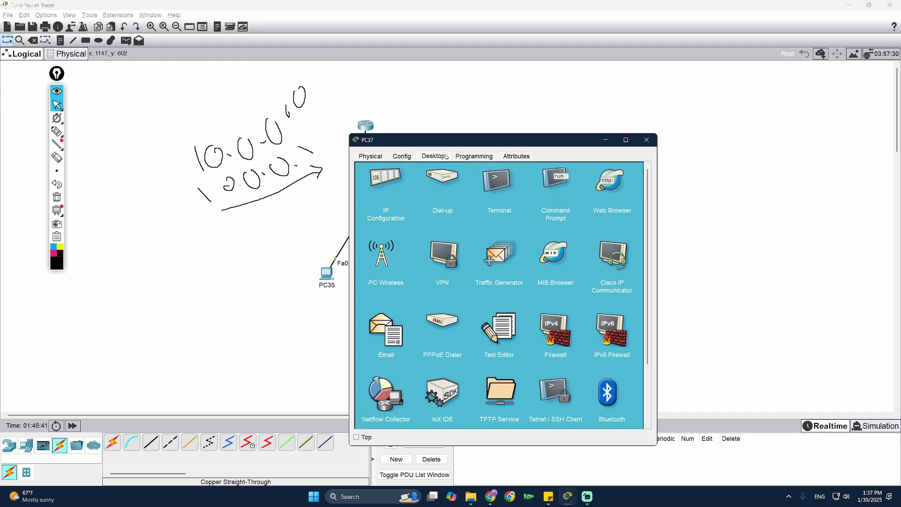
left_click_drag(446, 140, 646, 116)
left_click(584, 159)
type("10")
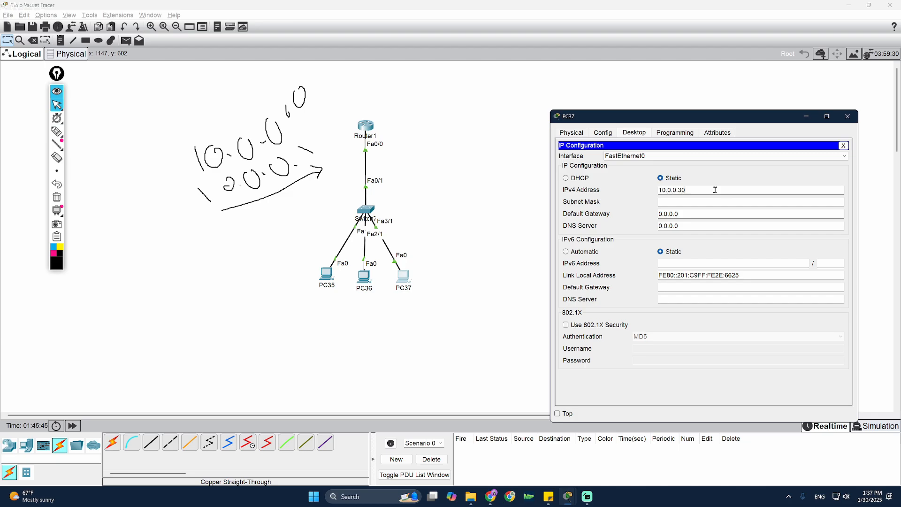
type(".0.0.30")
left_click(691, 204)
left_click(710, 224)
key("shift+Tab")
key("shift+Tab")
key("shift+Tab")
key("ctrl+c")
key("Tab")
key("Tab")
key("ctrl+v")
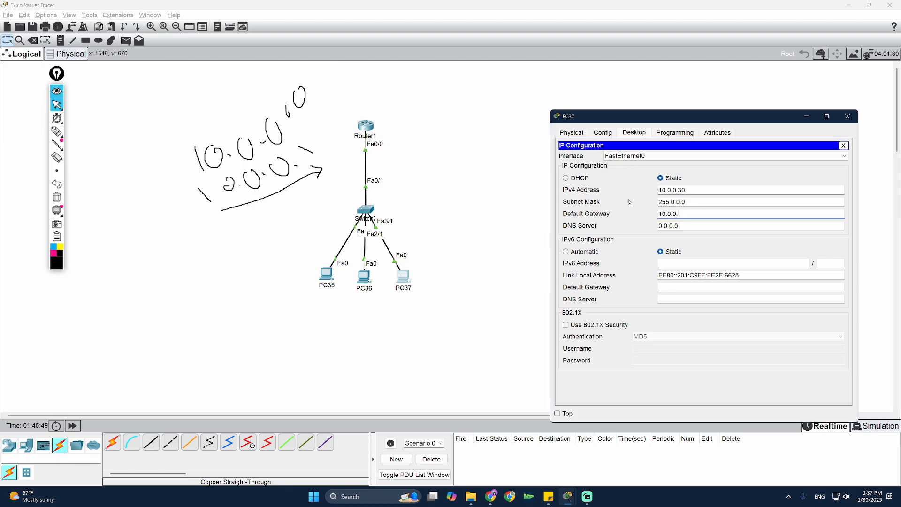
left_click(848, 116)
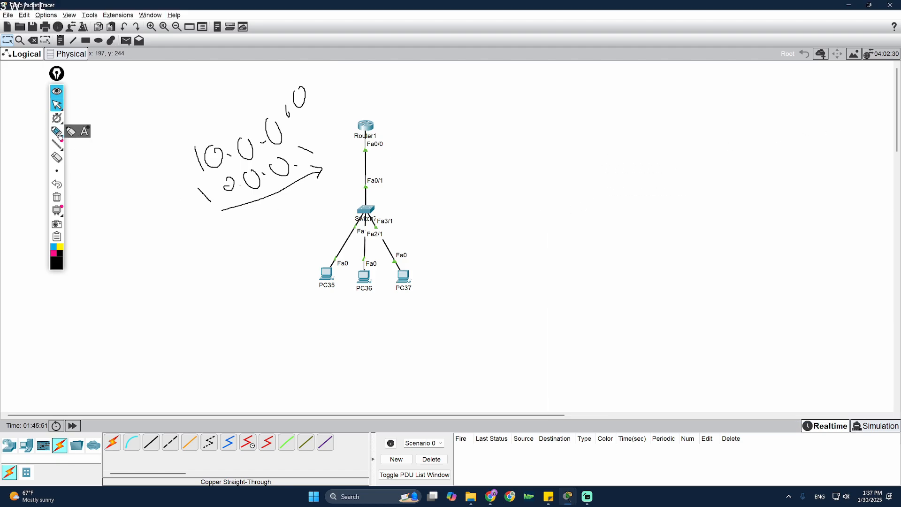
- Send a simple PDU from PC35 to PC36, then move Router1 down nearer the switch
left_click(126, 41)
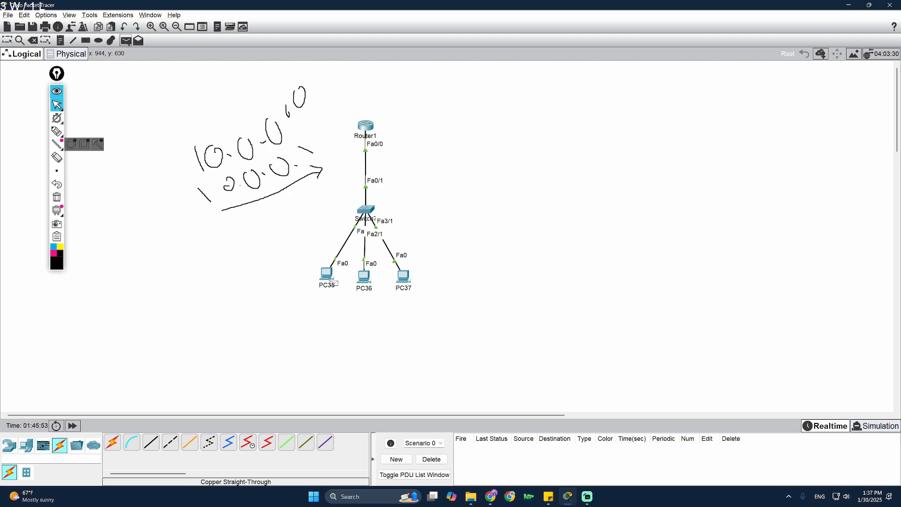
left_click(328, 275)
left_click(365, 274)
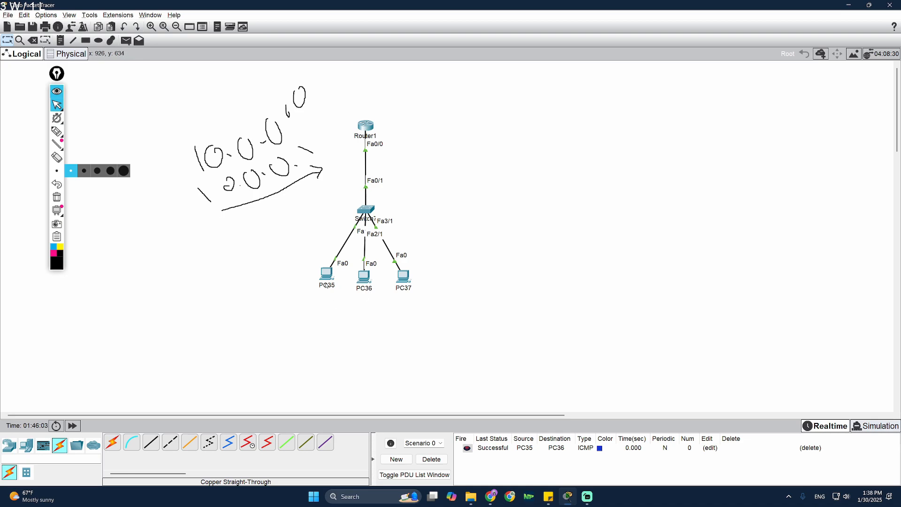
left_click_drag(369, 140, 370, 150)
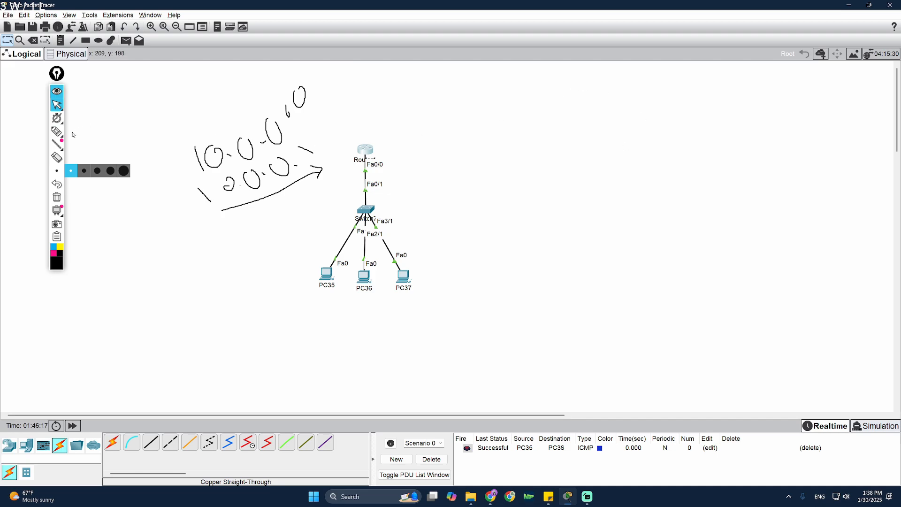
- Sketch temporary pen annotations over the topology, including 'Air Park', then erase them all
left_click(56, 132)
mouse_move(420, 211)
left_mouse_down()
mouse_move(301, 216)
mouse_move(427, 242)
mouse_move(416, 212)
left_mouse_up()
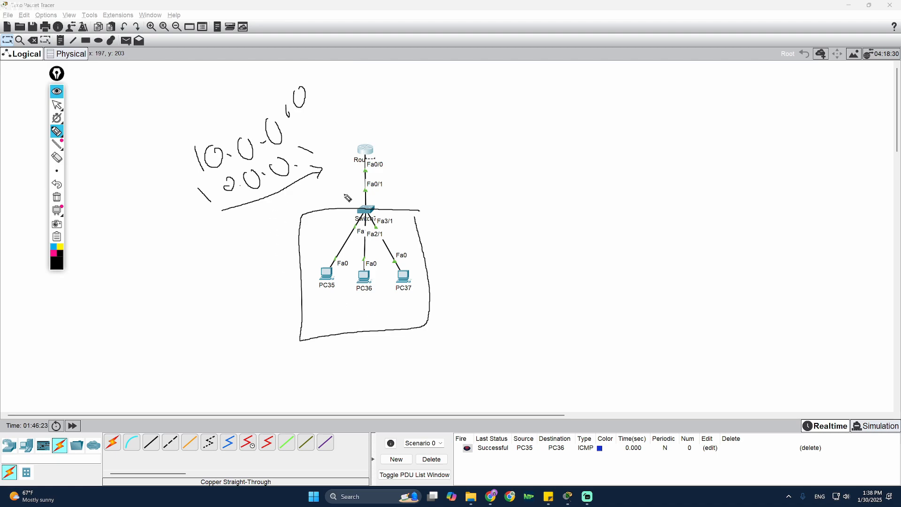
mouse_move(403, 258)
left_mouse_down()
mouse_move(456, 151)
mouse_move(441, 119)
mouse_move(433, 123)
left_mouse_up()
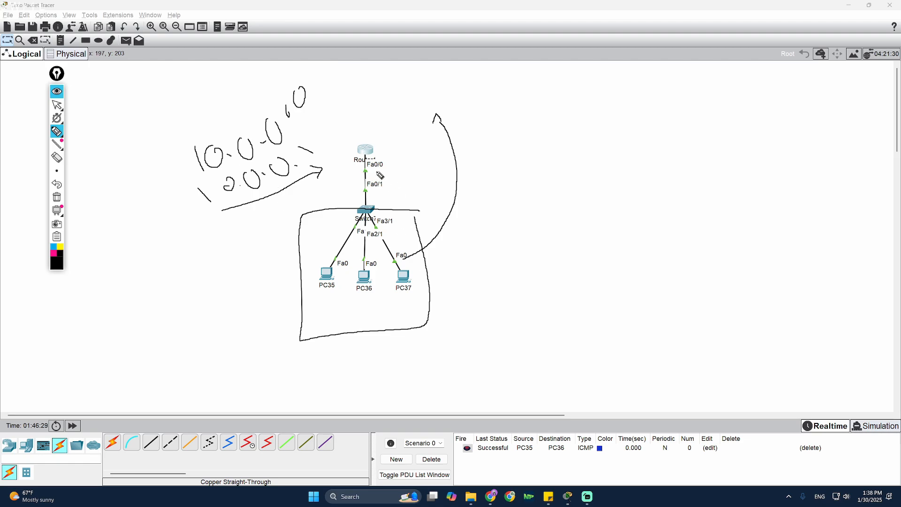
left_click_drag(375, 161, 377, 170)
mouse_move(546, 205)
left_mouse_down()
mouse_move(553, 236)
mouse_move(547, 200)
mouse_move(556, 219)
left_mouse_up()
mouse_move(566, 213)
left_mouse_down()
mouse_move(561, 203)
mouse_move(577, 199)
left_mouse_up()
mouse_move(586, 199)
left_mouse_down()
mouse_move(599, 208)
mouse_move(649, 186)
left_mouse_up()
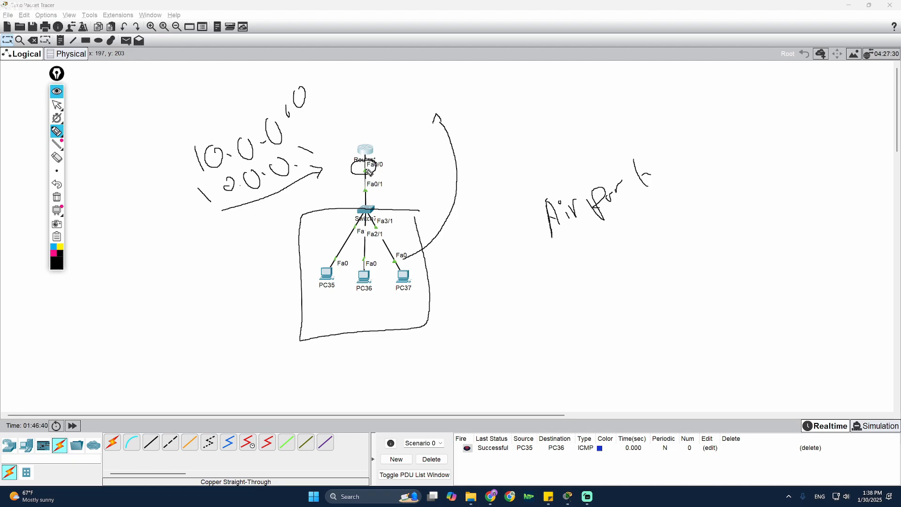
left_click(56, 202)
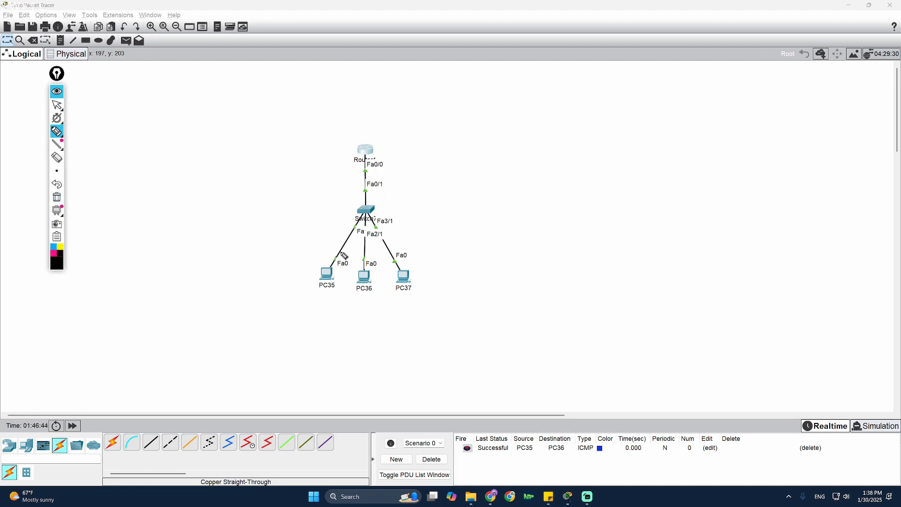
- Return to selection mode, nudge Router1 back, and place the router-commands sticky note beside the topology
left_click(57, 105)
mouse_move(366, 153)
left_mouse_down()
mouse_move(381, 152)
mouse_move(372, 152)
left_mouse_up()
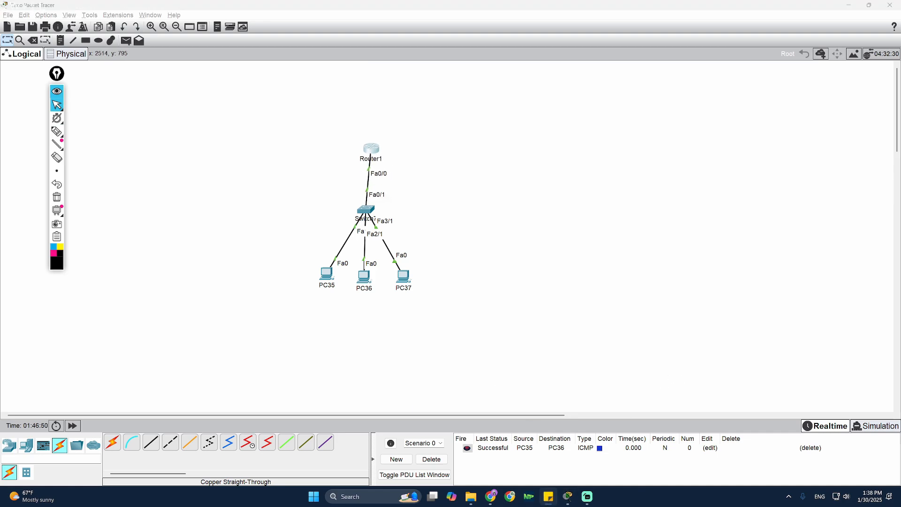
left_click_drag(900, 107, 610, 120)
left_click_drag(372, 149, 373, 149)
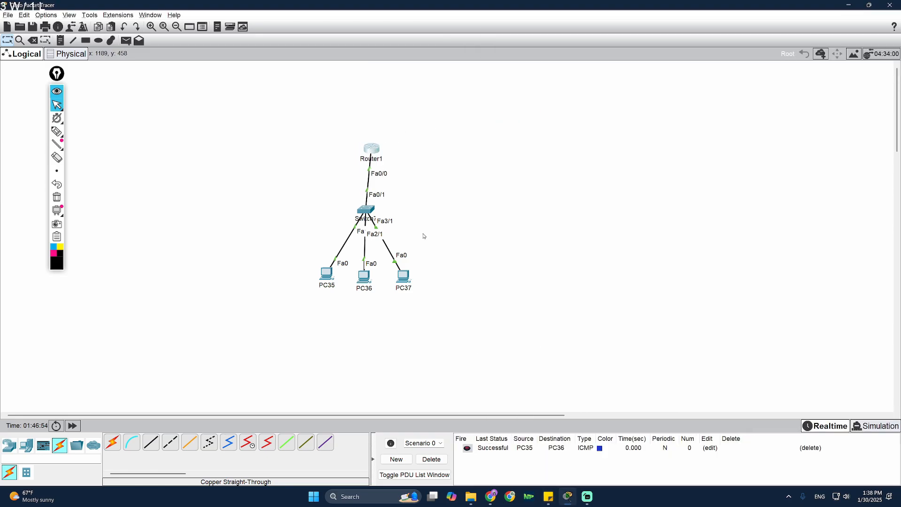
left_click(549, 497)
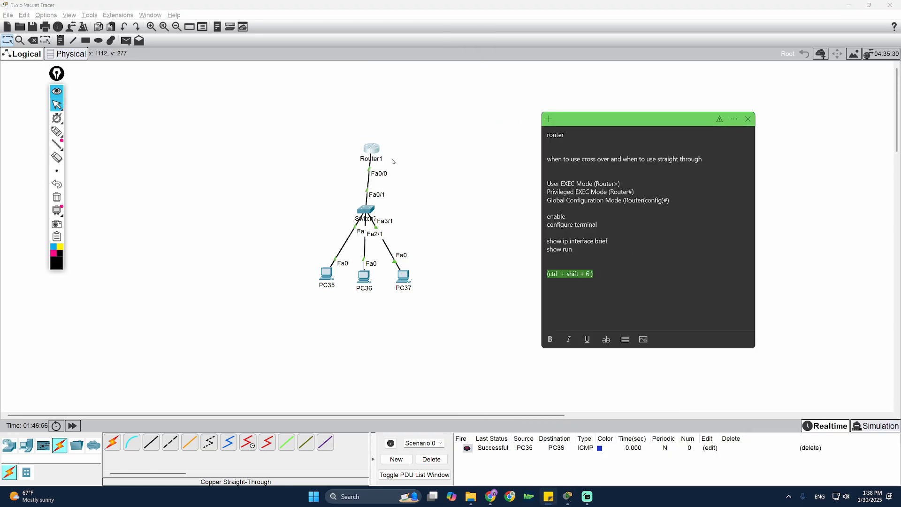
- In Router1's CLI, exit interface mode, run 'do show ip interface brief' and maximize the window
left_click_drag(372, 154, 369, 154)
left_click(374, 151)
left_click_drag(461, 141, 546, 107)
key("Return")
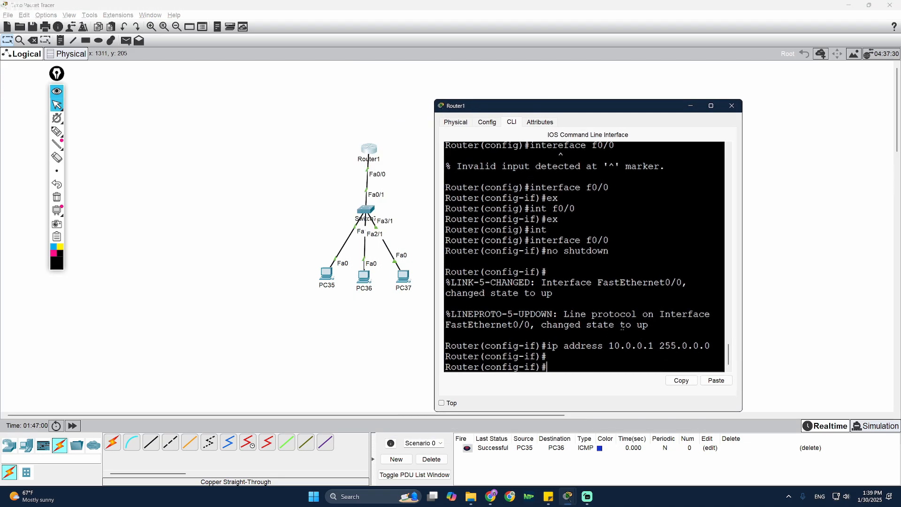
type("ex")
key("Return")
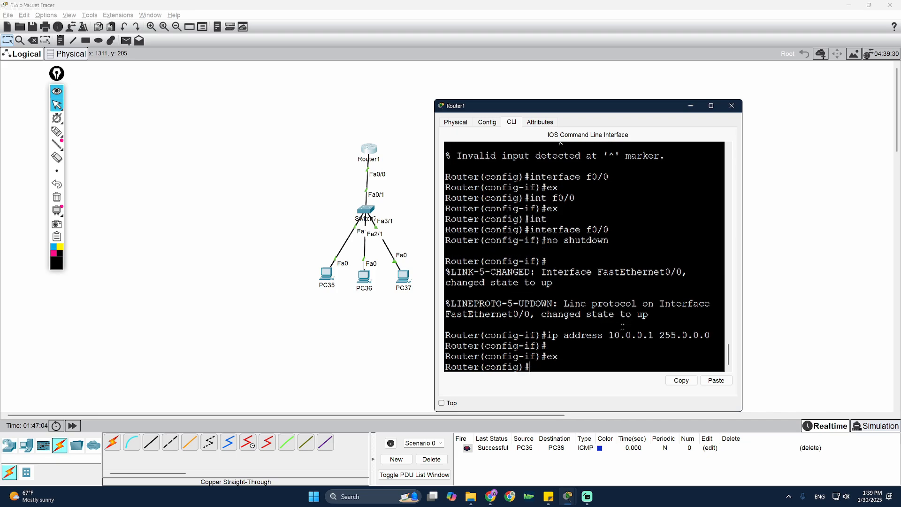
type("do show ip interface brief")
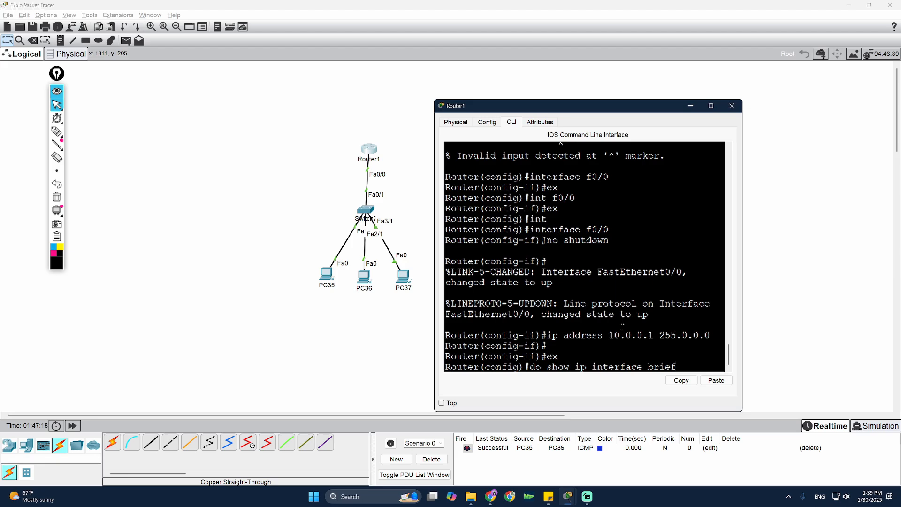
key("Return")
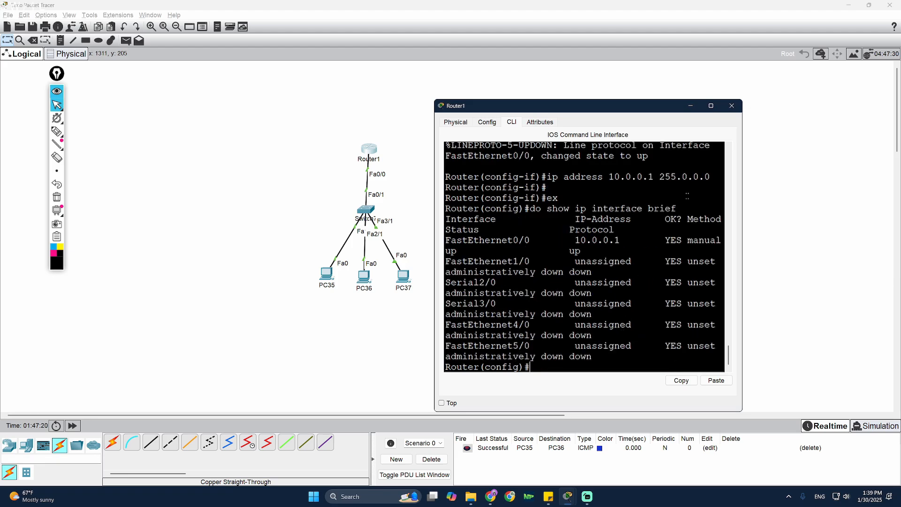
left_click(711, 106)
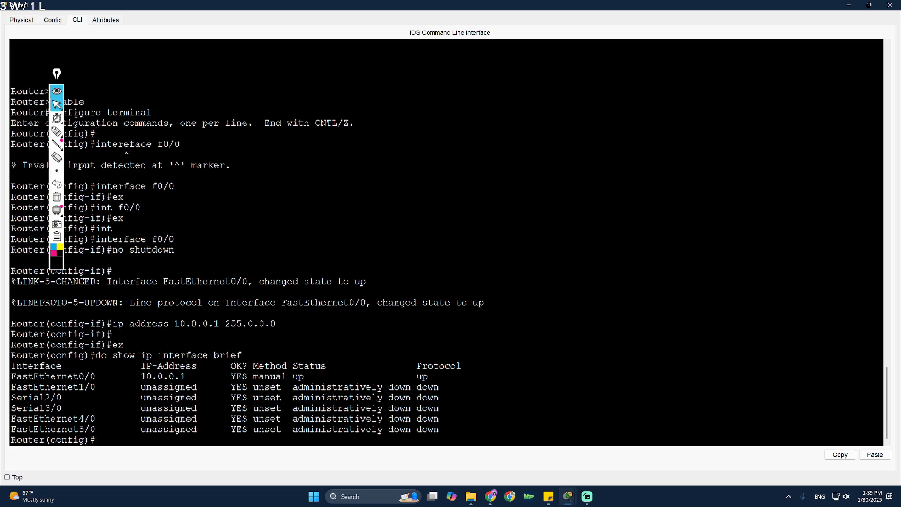
- Highlight Fa1/0's unassigned address and down status and Fa0/0's 10.0.0.1 in yellow, then clear the marks
left_click(57, 131)
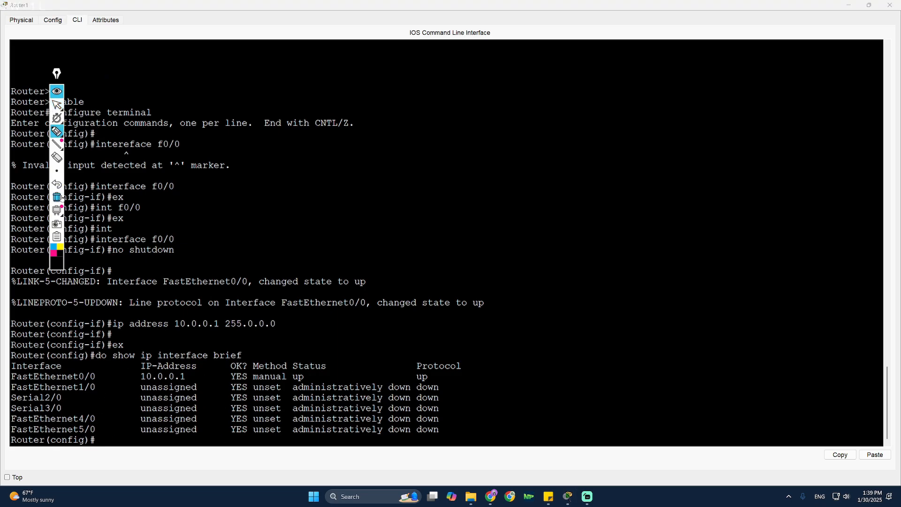
left_click(61, 249)
left_click_drag(174, 385, 168, 391)
left_click_drag(405, 381, 399, 387)
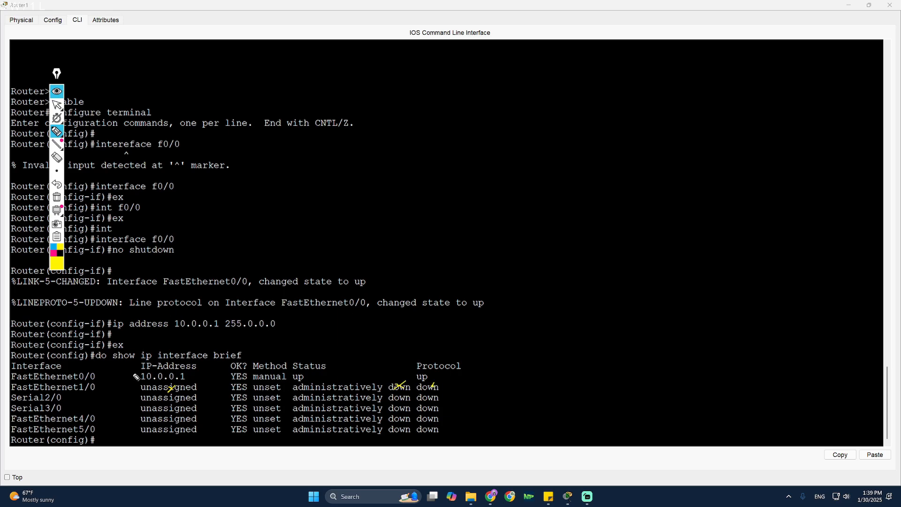
left_click_drag(188, 379, 200, 375)
left_click(59, 104)
- Run 'do show run' in Router1's CLI to display the running configuration
left_click_drag(439, 430, 208, 431)
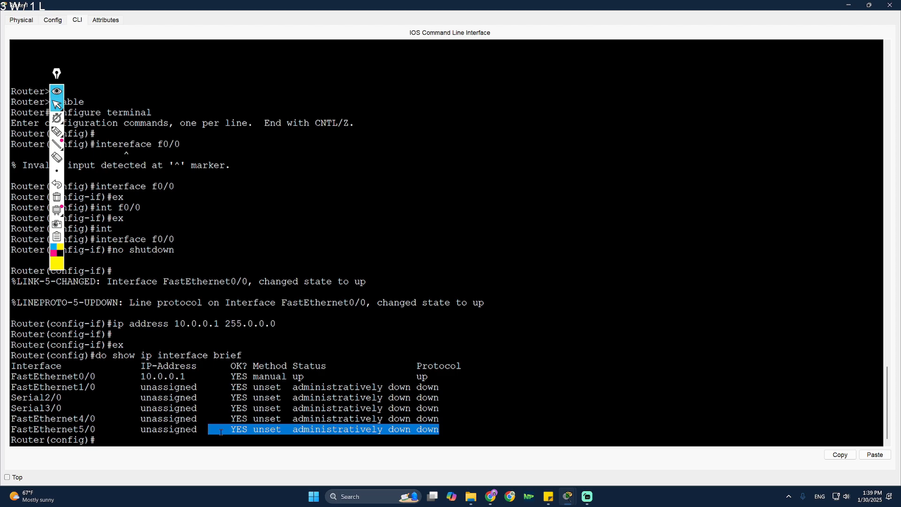
key("Return")
type("do show run")
key("Return")
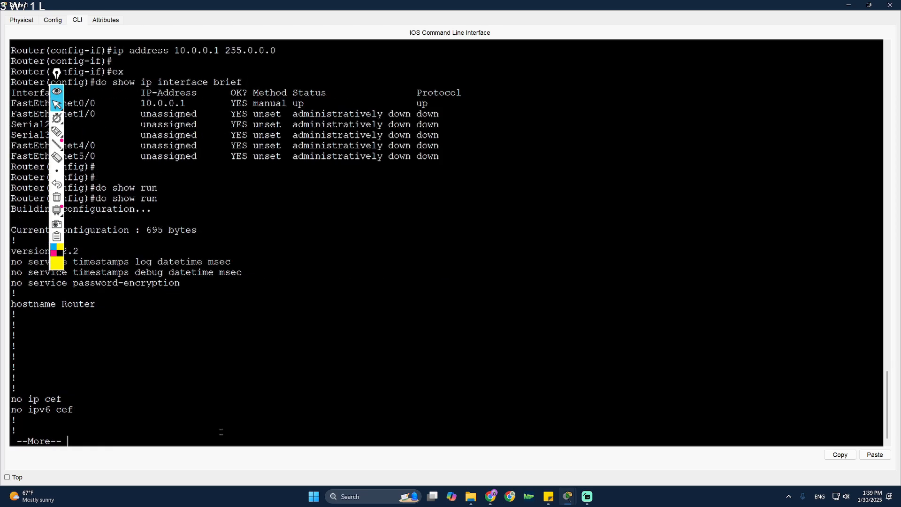
- Page through the show run output to the end of the configuration and close Router1's CLI window
mouse_move(57, 74)
left_mouse_down()
mouse_move(217, 118)
mouse_move(452, 122)
left_mouse_up()
key("Return")
key("Return")
key("Return")
key("Return")
key("Return")
key("Return")
key("Return")
key("Return")
key("Return")
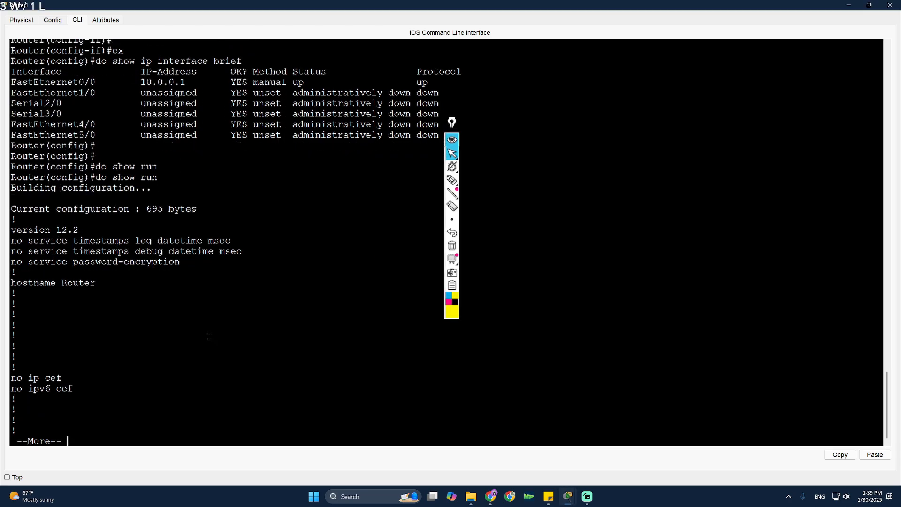
key("Return")
key("Return")
key("Return")
key("Return")
key("Return")
key("Return")
key("Return")
key("Return")
key("Return")
key("Return")
key("Return")
key("Return")
key("Return")
key("Return")
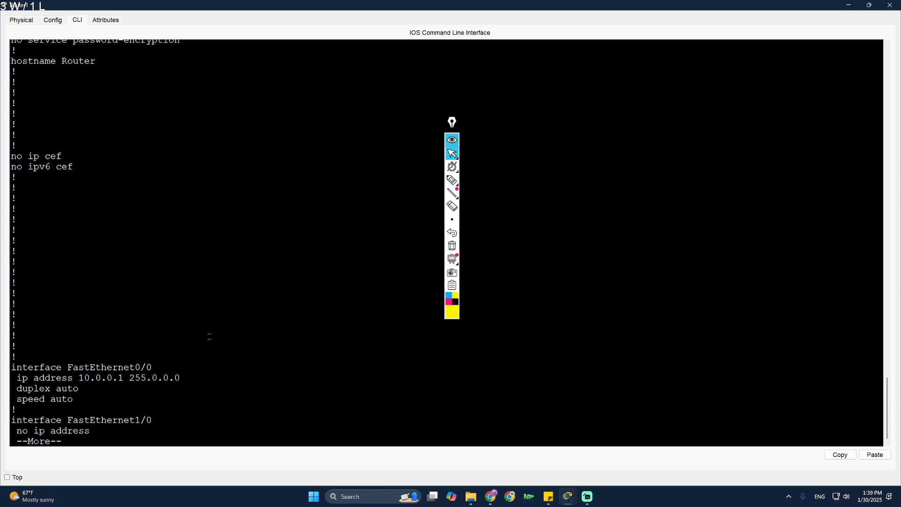
key("Return")
key("Return")
key("Return")
key("Return")
key("Return")
key("Return")
key("Return")
key("Return")
key("Return")
key("Return")
key("Return")
key("Return")
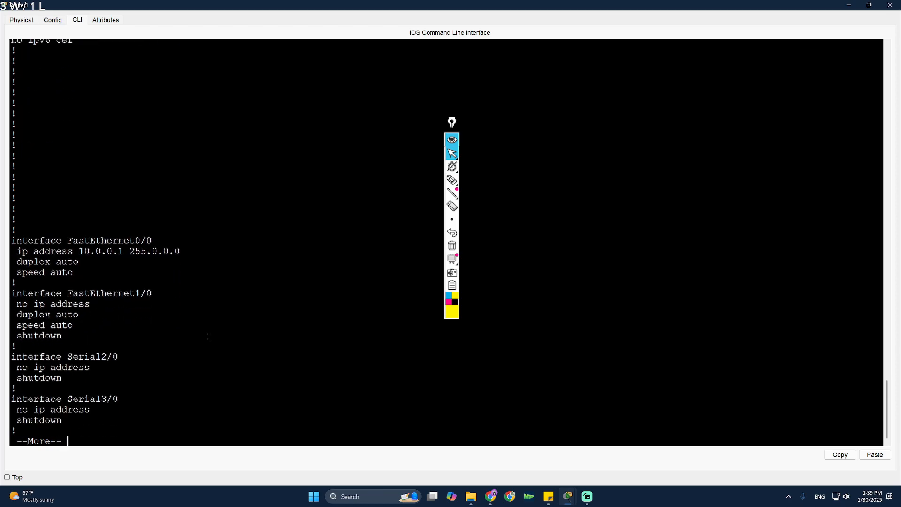
key("Return")
key("Return")
key("Return")
key("Return")
key("Return")
key("Return")
key("Return")
key("Return")
key("Return")
key("Return")
key("Return")
key("Return")
key("Return")
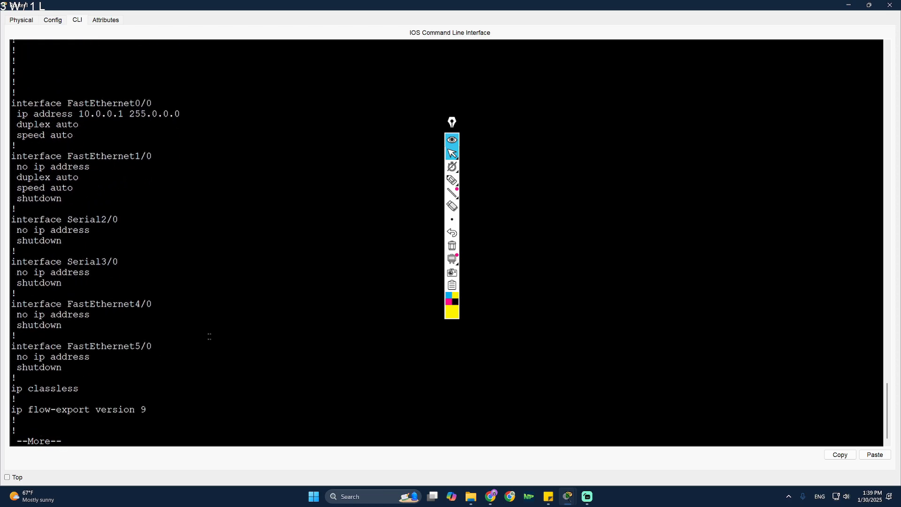
key("Return")
key("Return")
key("Return")
key("Return")
key("Return")
key("Return")
key("Return")
key("Return")
scroll(209, 336, "up", 2)
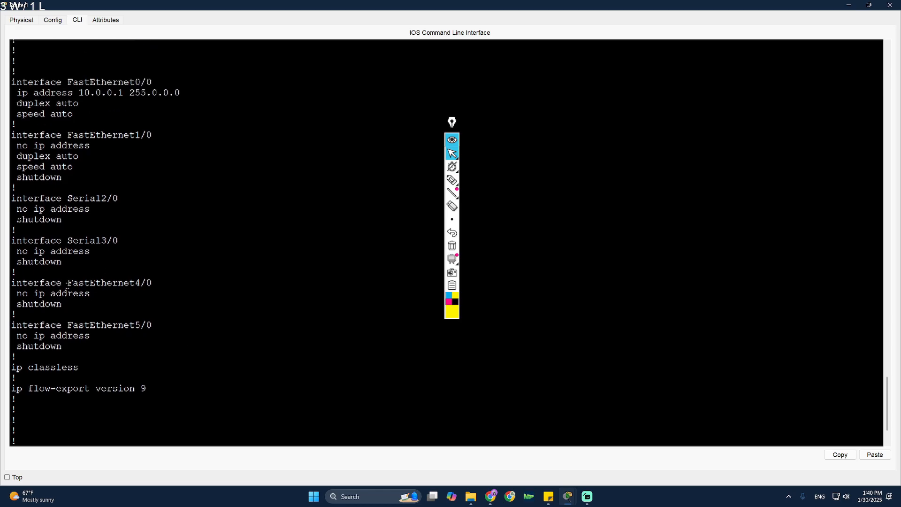
scroll(140, 342, "down", 2)
key("Return")
key("Return")
key("Return")
key("Return")
key("Return")
key("Return")
key("Return")
key("Return")
key("Return")
key("Return")
key("Return")
key("Return")
key("Return")
key("Return")
key("Return")
key("Return")
key("Return")
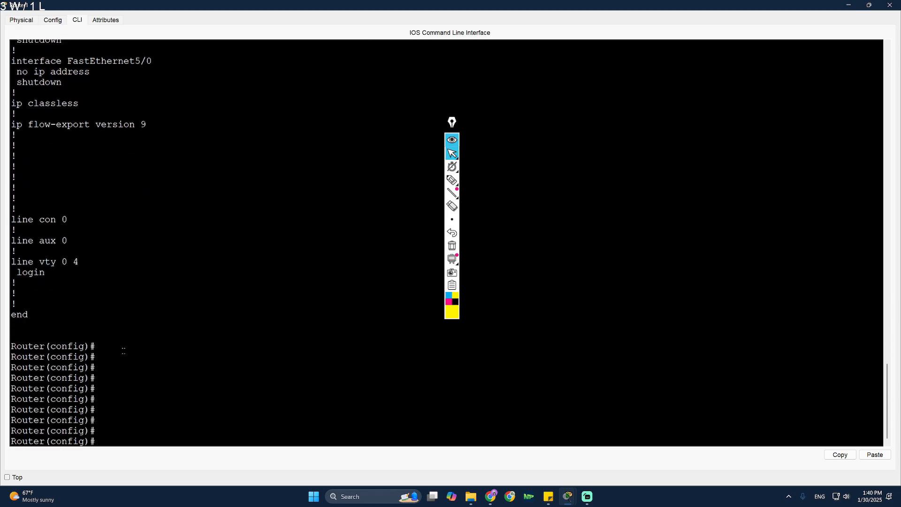
left_click(890, 4)
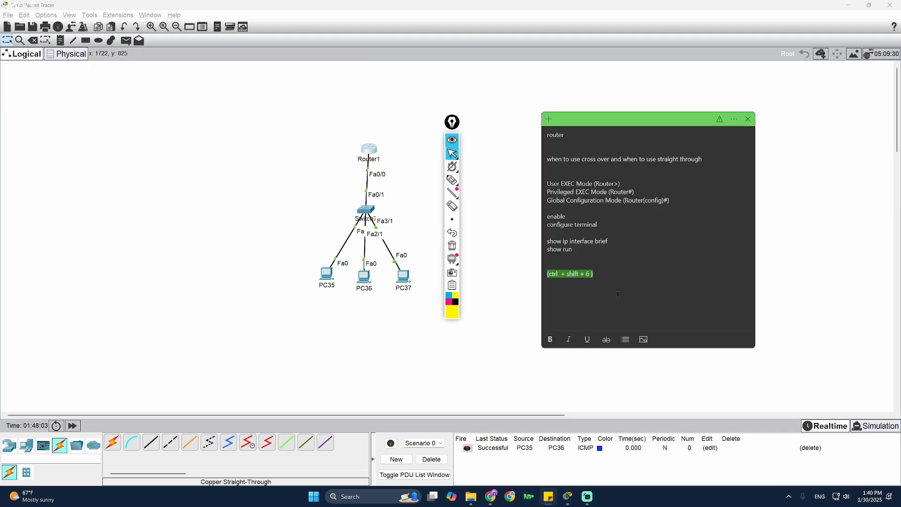
- Move the drawing toolbar away from the diagram and bring Packet Tracer back to the front
left_click(655, 274)
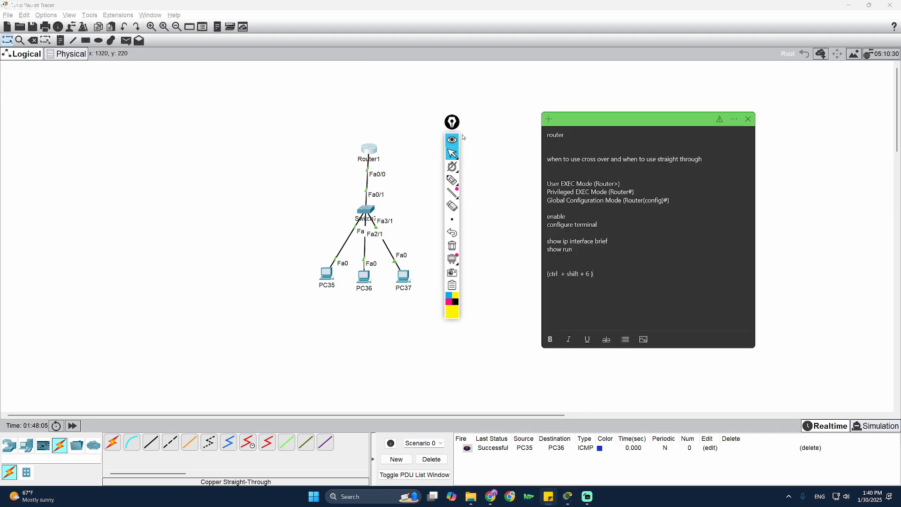
left_click_drag(452, 122, 131, 132)
left_click_drag(698, 119, 698, 126)
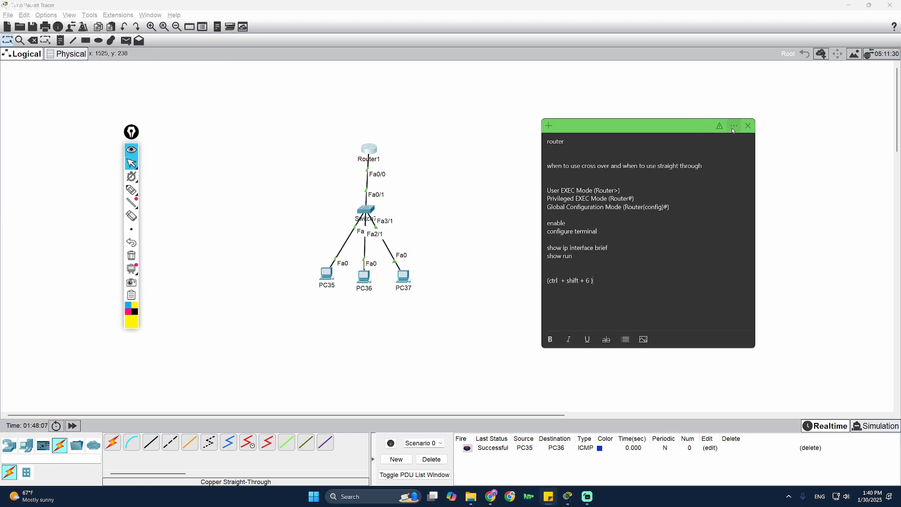
left_click(529, 227)
- Place a generic PT-Router as Router2 to the right of Router1
left_click(9, 445)
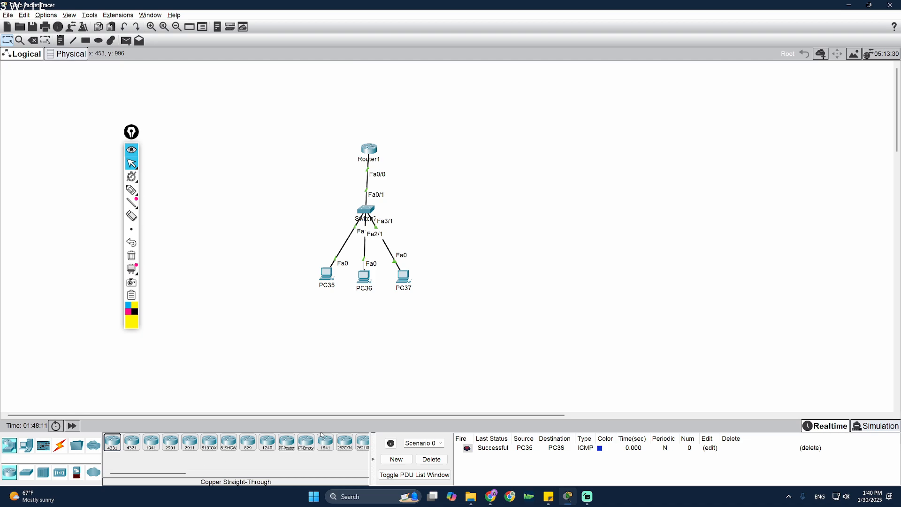
left_click_drag(370, 153, 367, 155)
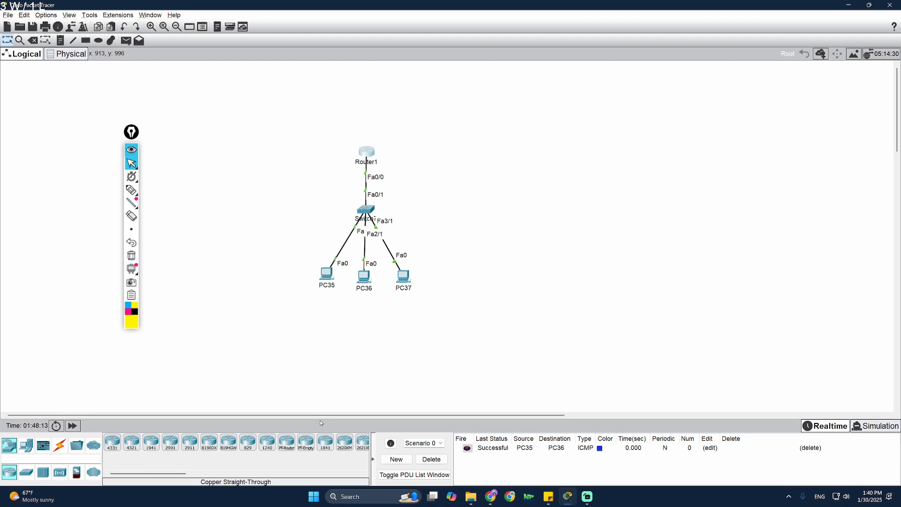
left_click(287, 442)
left_click(420, 154)
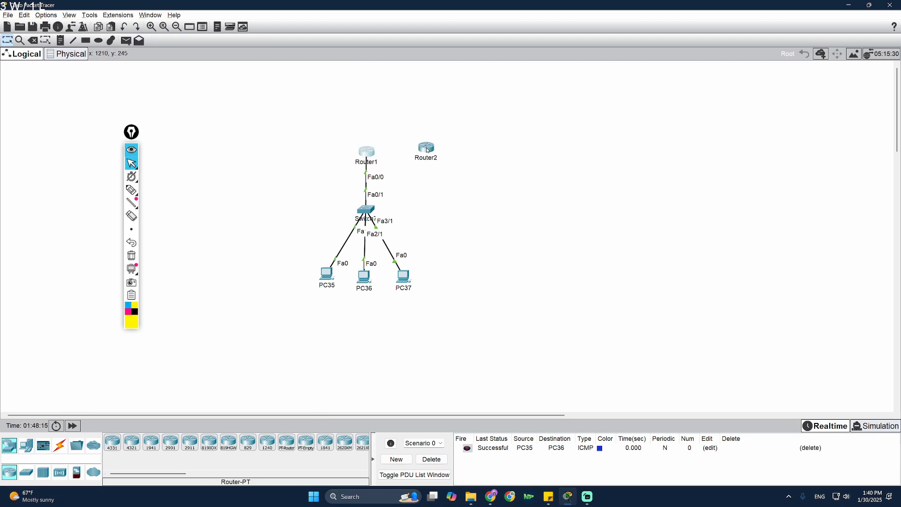
left_click(59, 445)
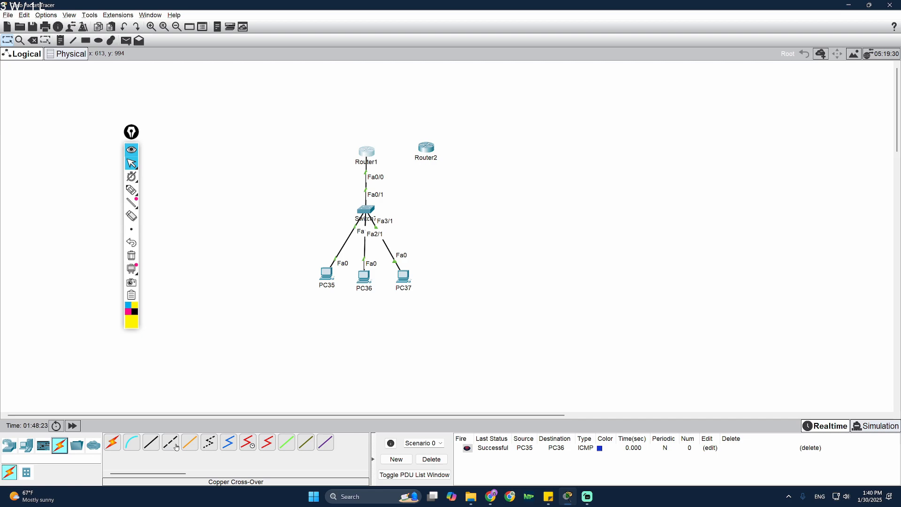
- Cable Router1 Fa1/0 to Router2 Fa0/0 with a copper cross-over, then move Router2 further right
left_click(170, 443)
left_click(368, 156)
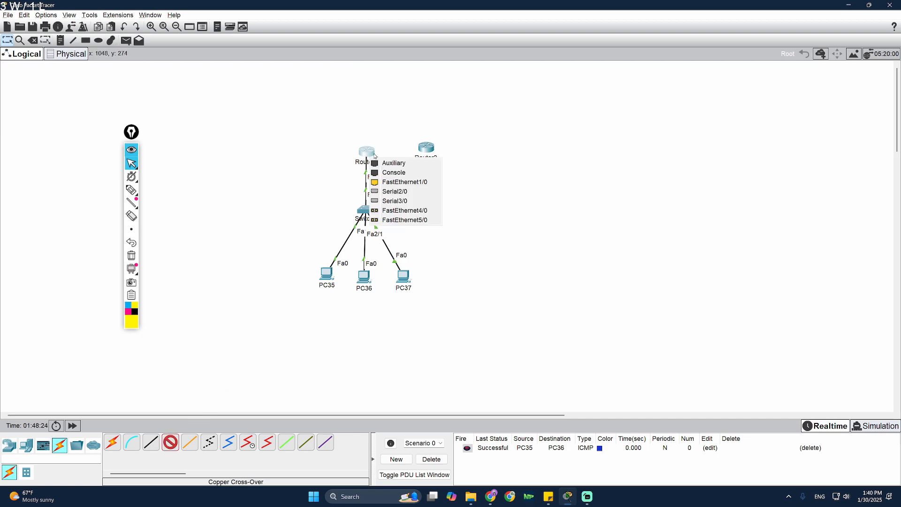
left_click(414, 186)
left_click(426, 146)
left_click(475, 175)
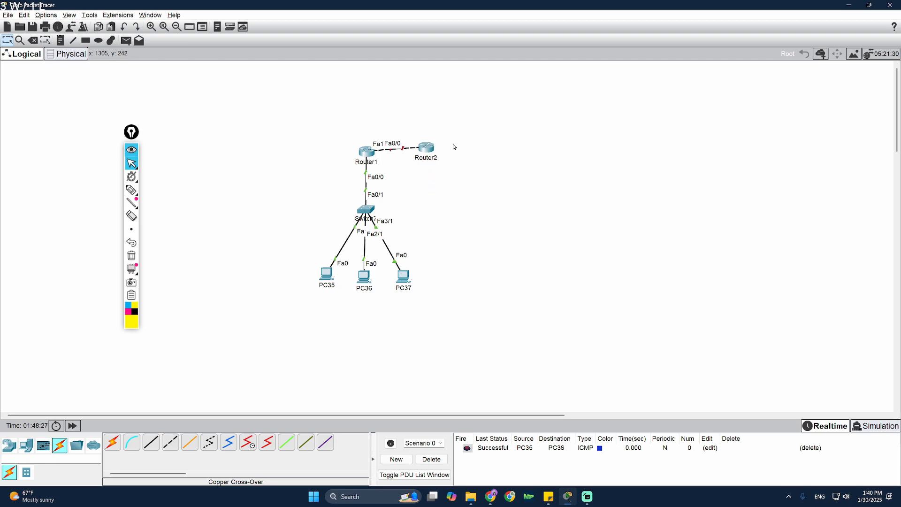
mouse_move(426, 147)
left_mouse_down()
mouse_move(444, 160)
mouse_move(460, 152)
mouse_move(392, 144)
mouse_move(393, 162)
mouse_move(455, 154)
mouse_move(451, 143)
left_mouse_up()
- Annotate the new router link and the switch-and-PCs group with pen marks
left_click(133, 189)
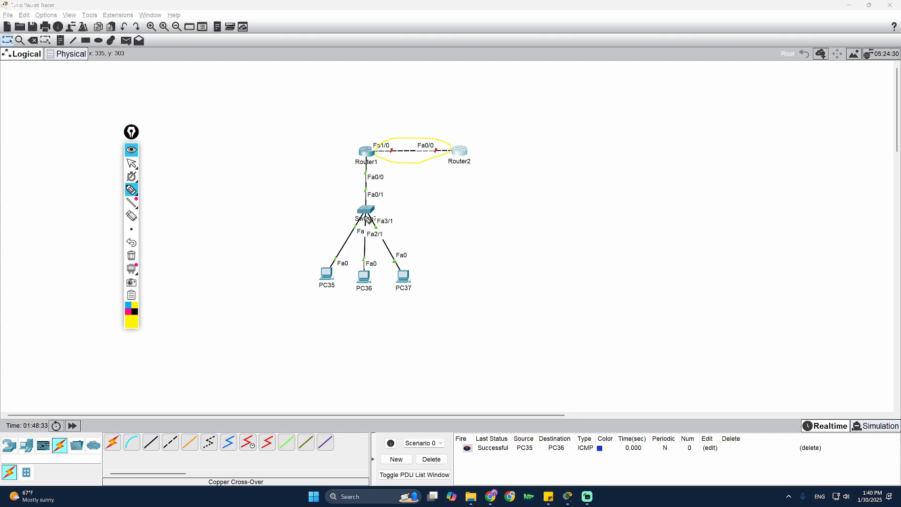
mouse_move(372, 168)
left_mouse_down()
mouse_move(402, 302)
mouse_move(386, 165)
left_mouse_up()
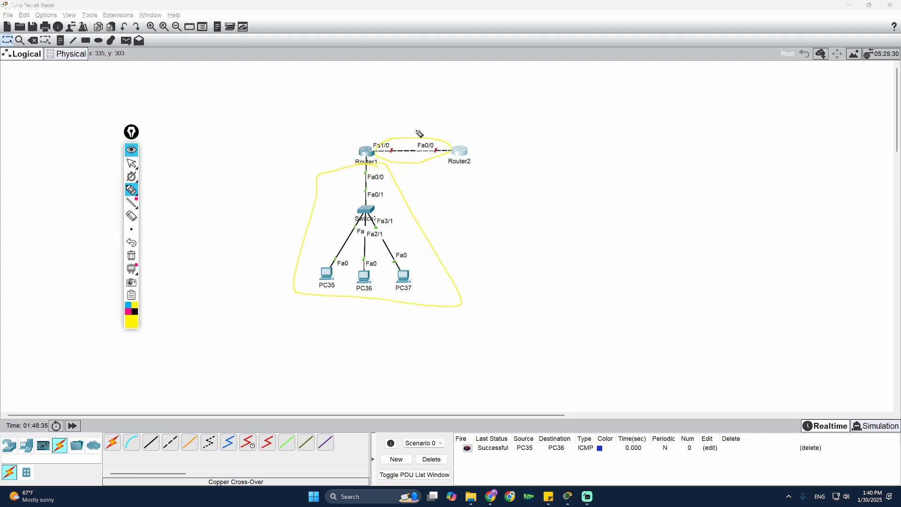
left_click_drag(426, 101, 423, 125)
- Clear the annotations, return to selection mode and bring up Router1's CLI beside the topology
left_click(131, 255)
left_click(131, 163)
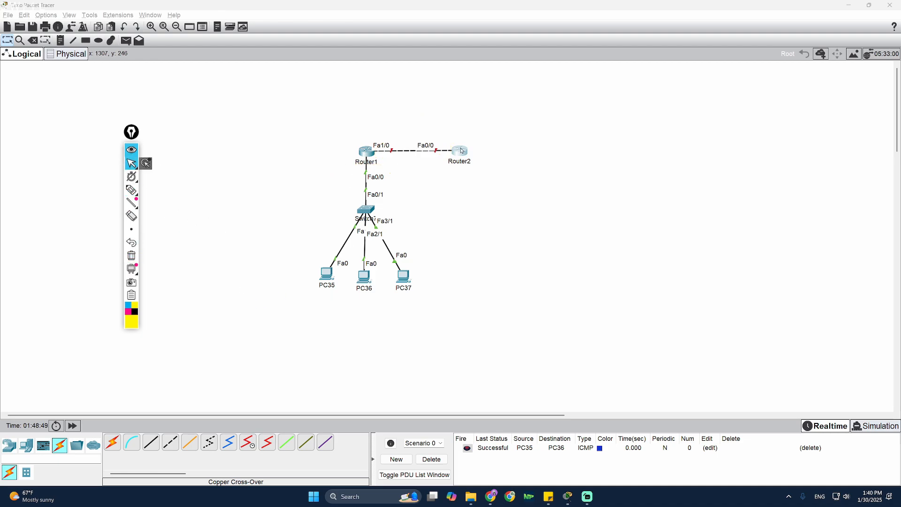
left_click(367, 152)
left_click_drag(423, 146, 587, 102)
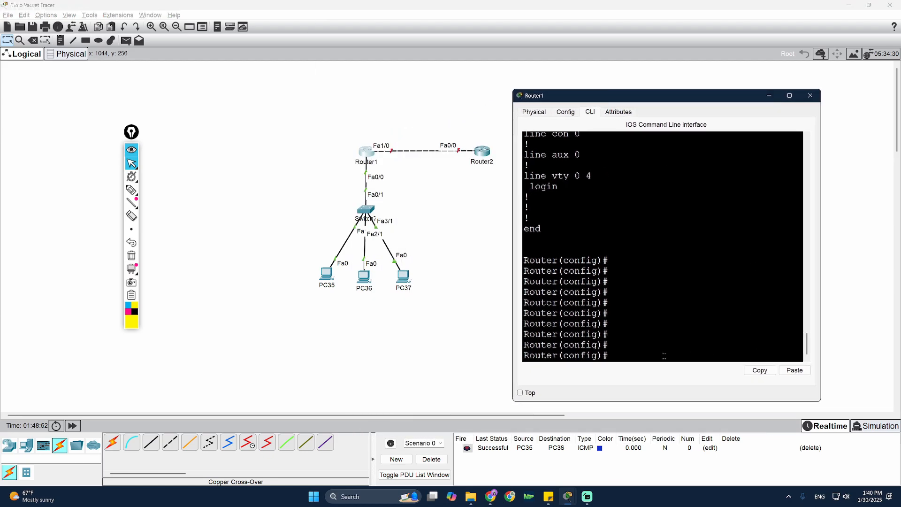
- Enable Router1's FastEthernet1/0 with 'int f1/0' and 'no shutdown'
type("int f1/0")
key("Return")
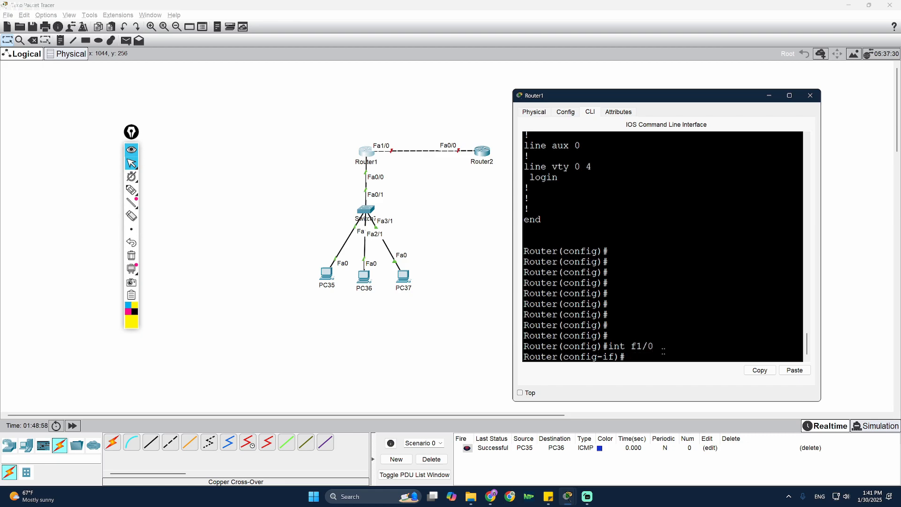
type("no shutodowwn")
key("Return")
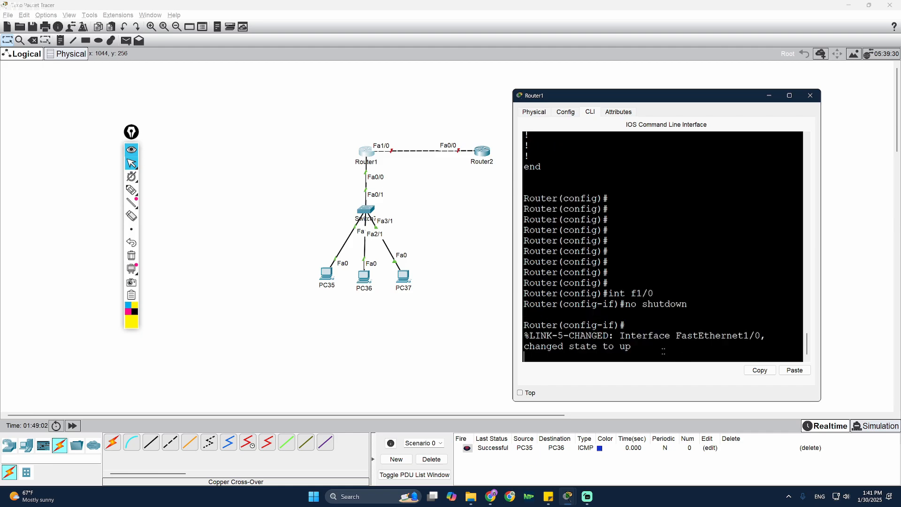
key("Return")
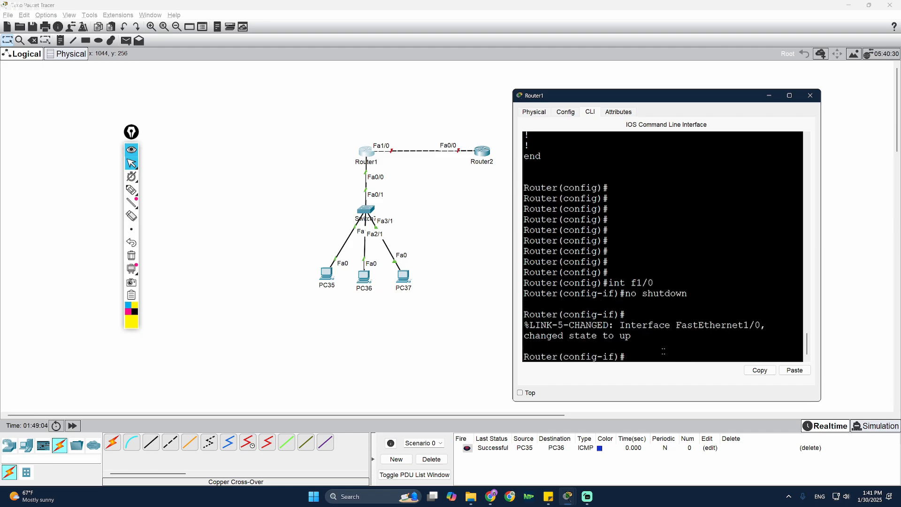
type("no shu")
key("BackSpace")
key("BackSpace")
key("BackSpace")
key("BackSpace")
key("BackSpace")
key("BackSpace")
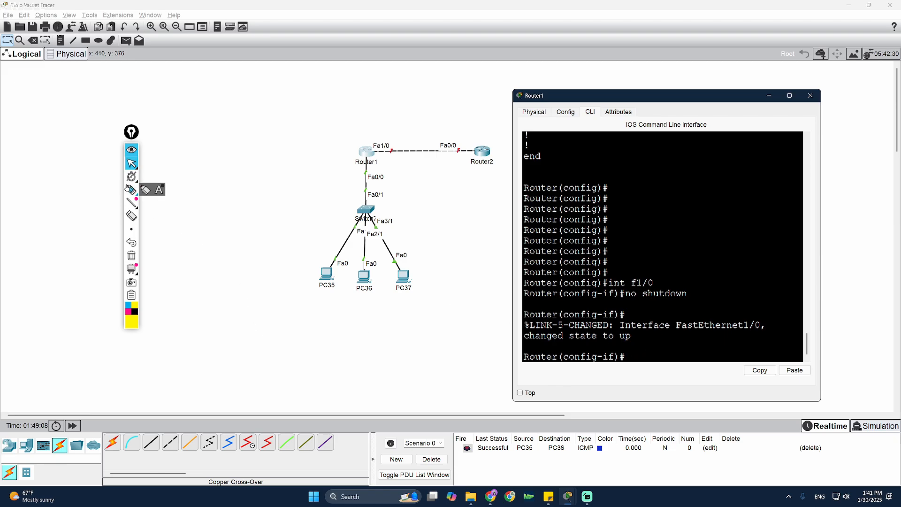
- Mark the Fa1/0 and Fa0/0 link ends with pen annotations, clear them, and open Router2
left_click(131, 189)
mouse_move(403, 161)
left_mouse_down()
mouse_move(412, 151)
mouse_move(375, 157)
left_mouse_up()
left_click_drag(299, 123, 313, 137)
left_click(322, 149)
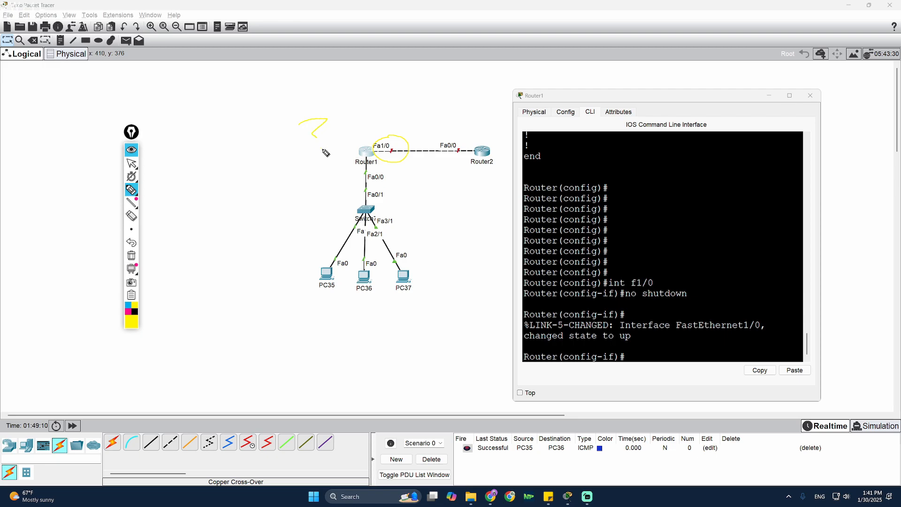
left_click(134, 311)
mouse_move(449, 163)
left_mouse_down()
mouse_move(464, 146)
mouse_move(458, 141)
left_mouse_up()
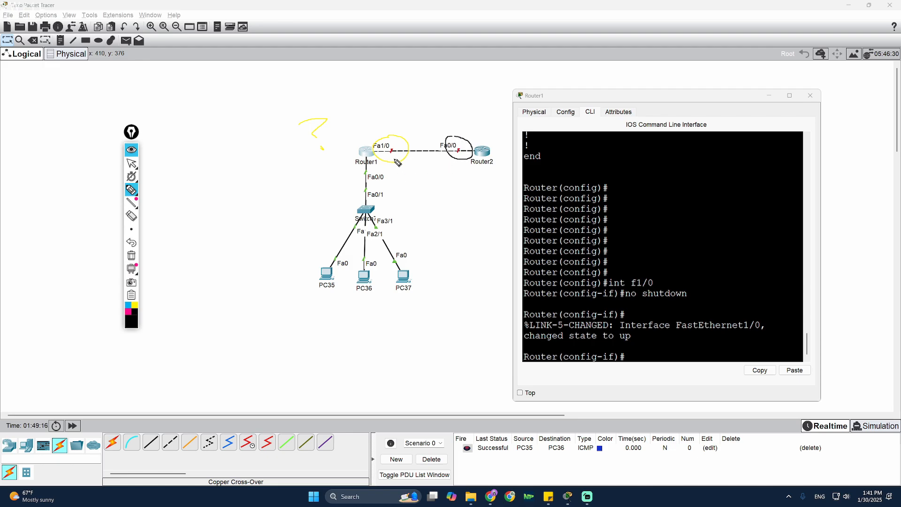
left_click(132, 255)
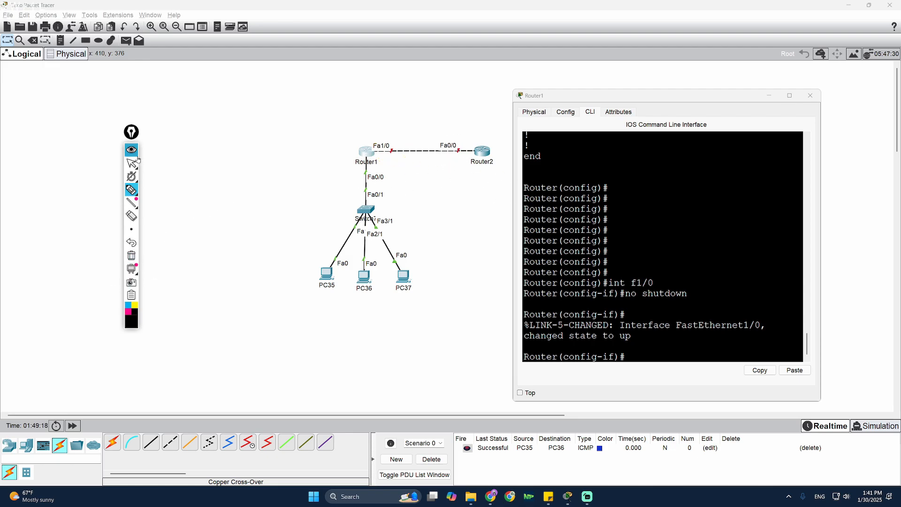
left_click(131, 163)
left_click(482, 150)
- In Router2's CLI, skip initial setup and bring up FastEthernet0/0 via enable, configure terminal, 'int f0/0', 'no shutdown'
left_click_drag(501, 141, 668, 95)
left_click(582, 133)
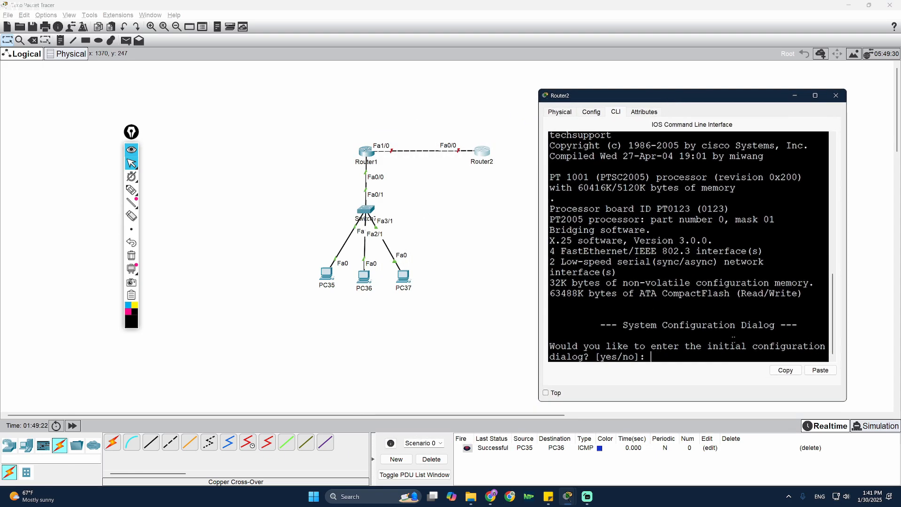
type("np")
key("Return")
key("Return")
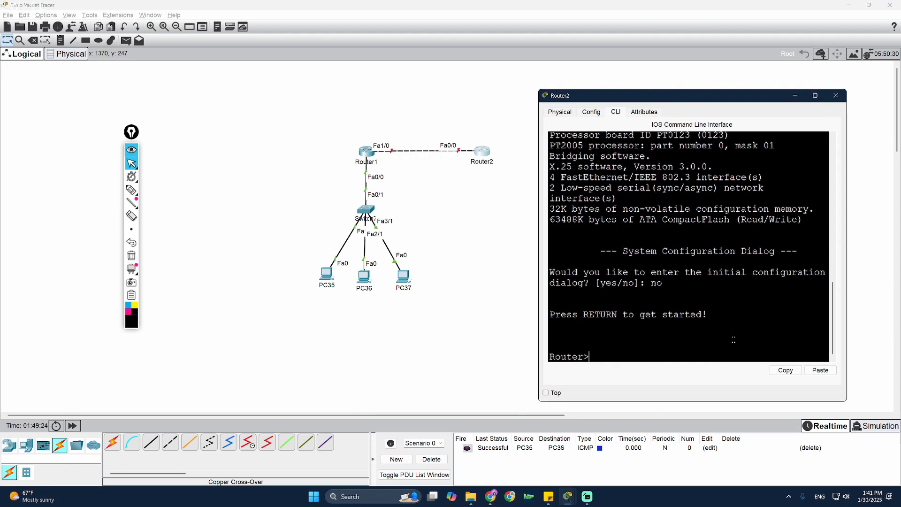
type("enable")
key("Return")
type("configure")
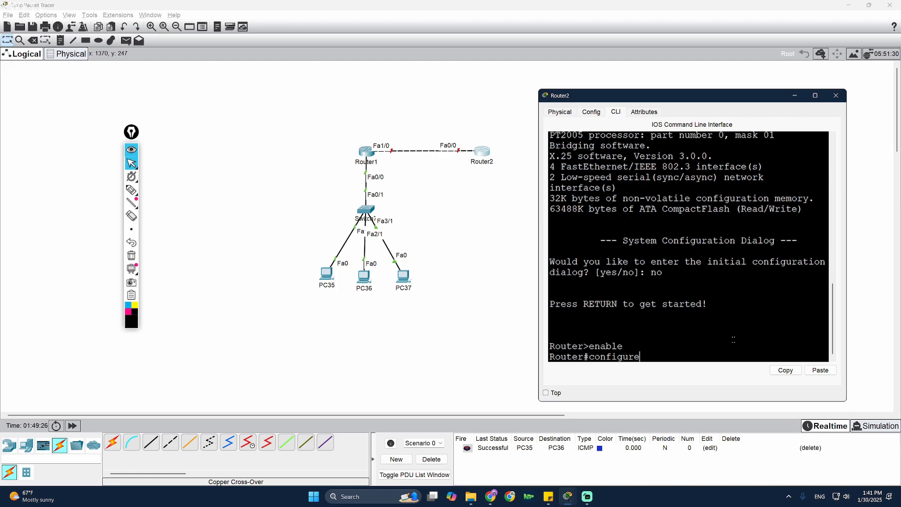
type(" terminal")
key("Return")
key("Return")
type("int f0")
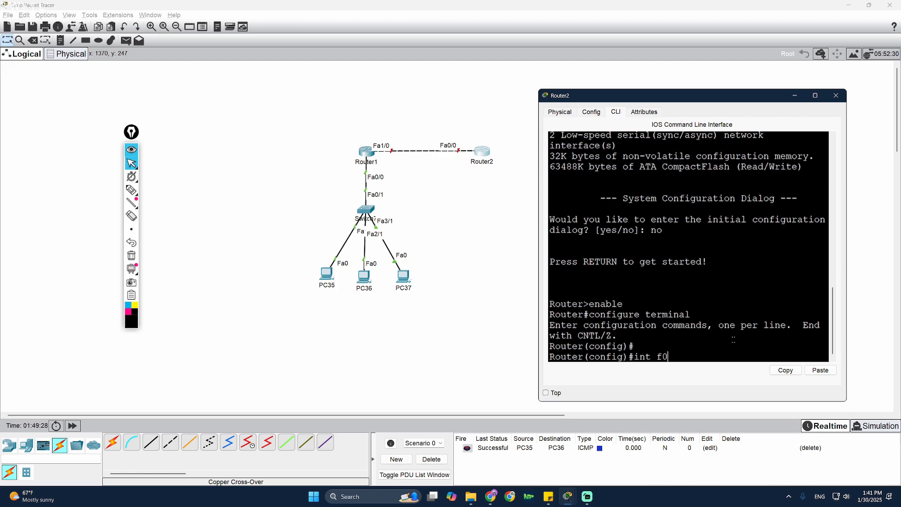
type("/0")
key("Return")
type("no s")
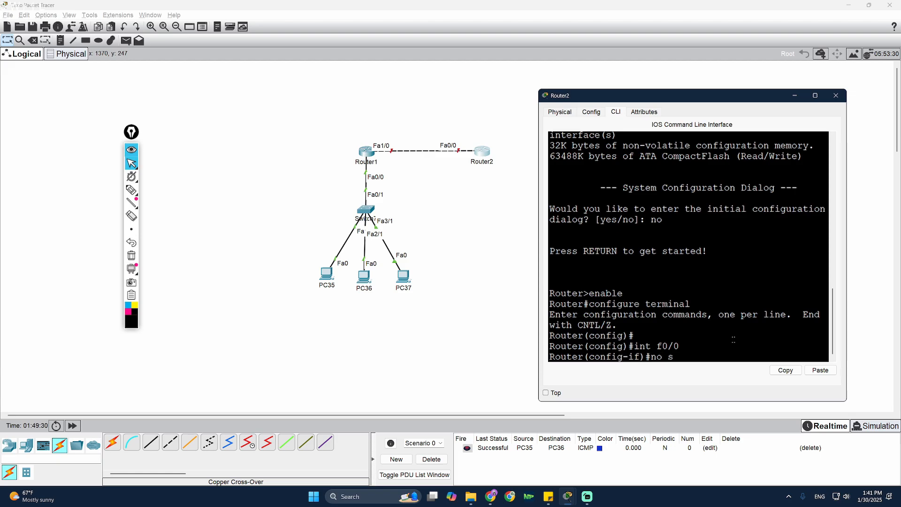
type("hutdown")
key("Return")
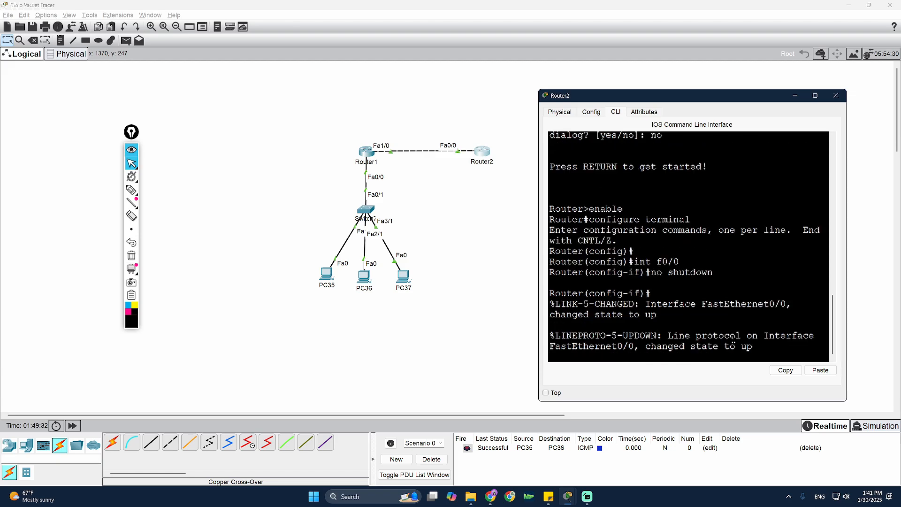
- Draw a test pen stroke near Router2, erase it, and return to selection mode
left_click(131, 190)
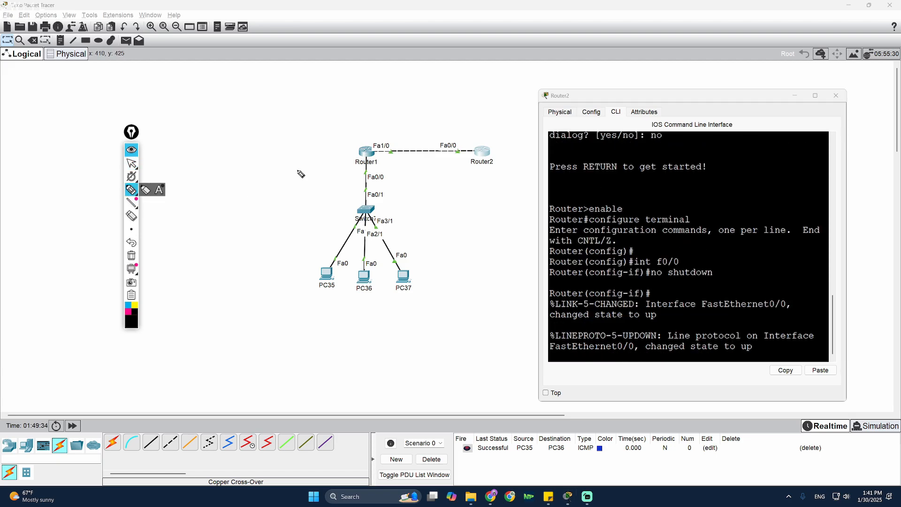
left_click_drag(446, 163, 472, 147)
left_click(131, 256)
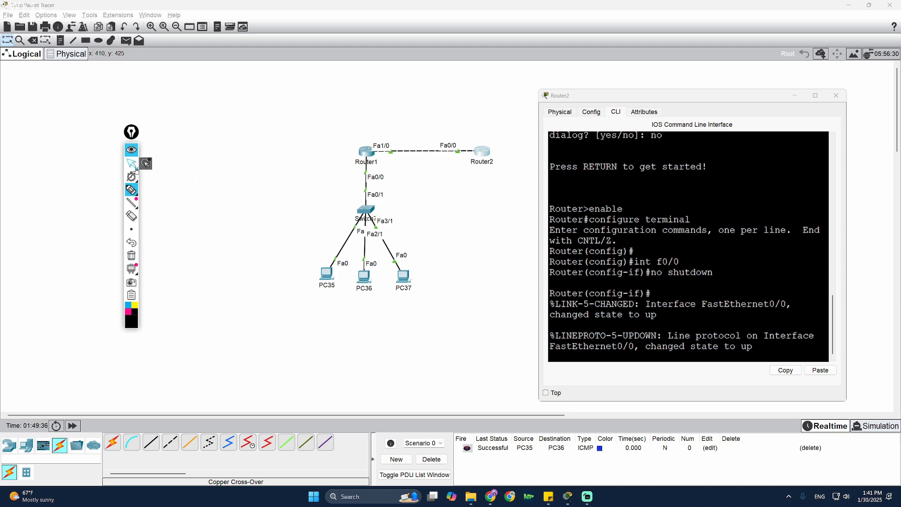
left_click(132, 163)
- Close Router2's window and bring Router1's terminal into view, highlighting the f1/0 interface name
left_click(838, 97)
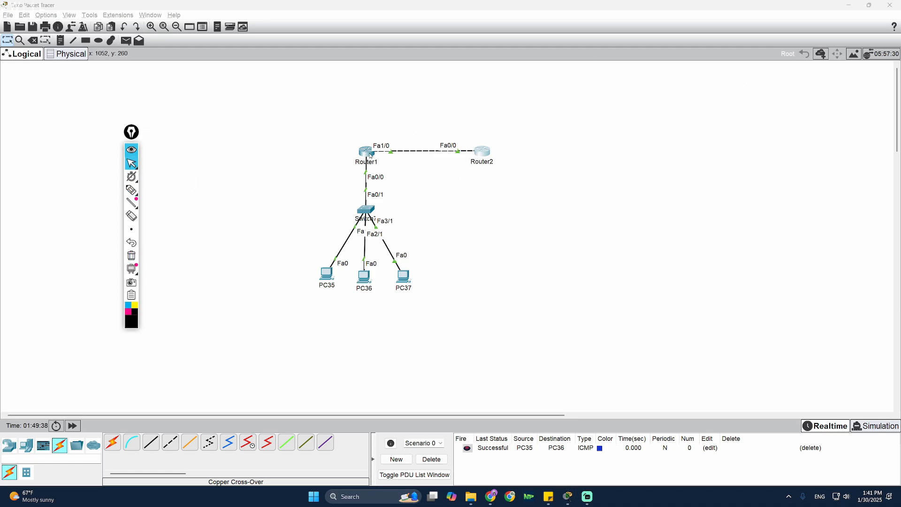
left_click_drag(718, 82, 762, 77)
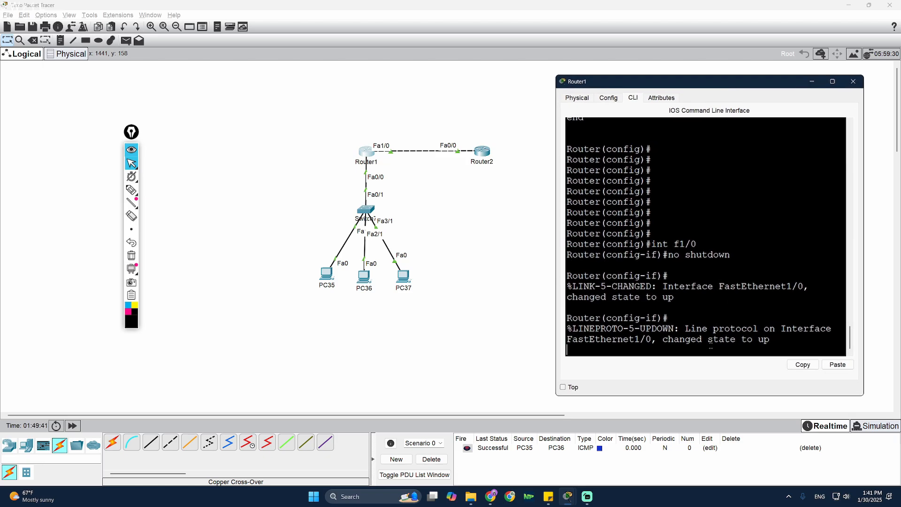
key("Return")
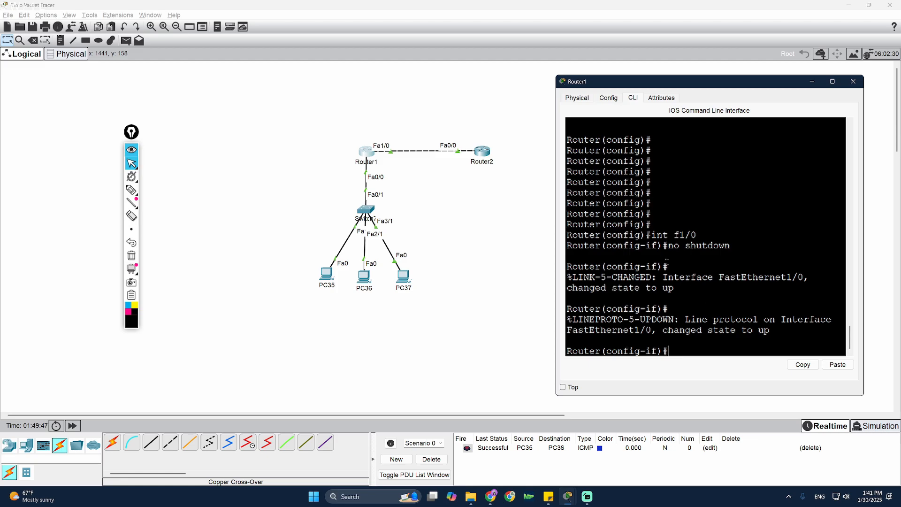
left_click_drag(674, 235, 700, 234)
left_click(677, 353)
- Handwrite the 30.0.0.0 network label over the Router1–Router2 link
left_click(133, 190)
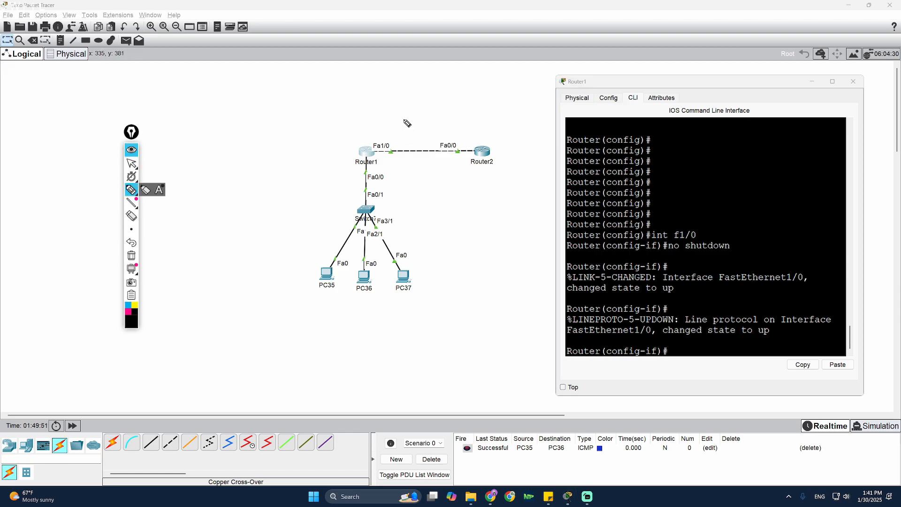
mouse_move(402, 116)
left_mouse_down()
mouse_move(402, 129)
mouse_move(440, 116)
left_mouse_up()
left_click(428, 124)
left_click_drag(449, 122, 486, 103)
left_click(477, 110)
left_click_drag(413, 147, 491, 124)
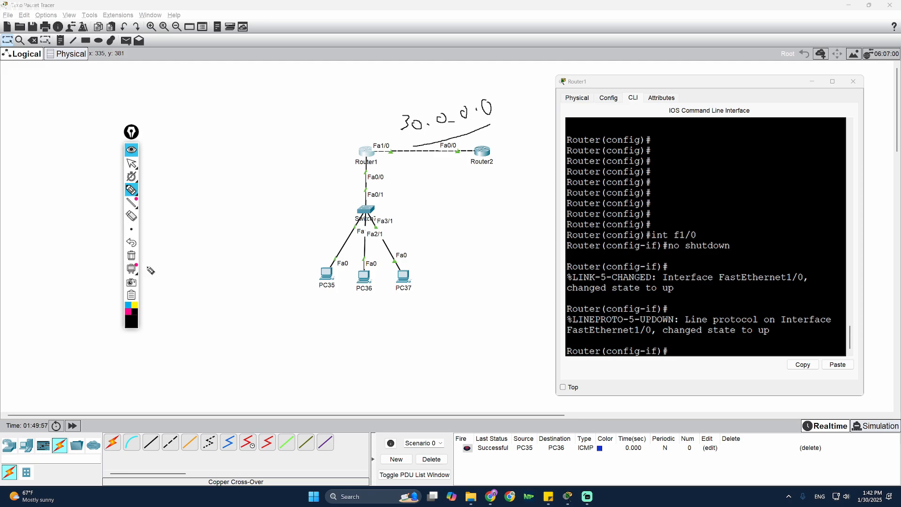
left_click(132, 163)
- Assign 30.0.0.1 255.0.0.0 to Router1's Fa1/0 with 'ip add'
left_click(672, 349)
key("Return")
key("Return")
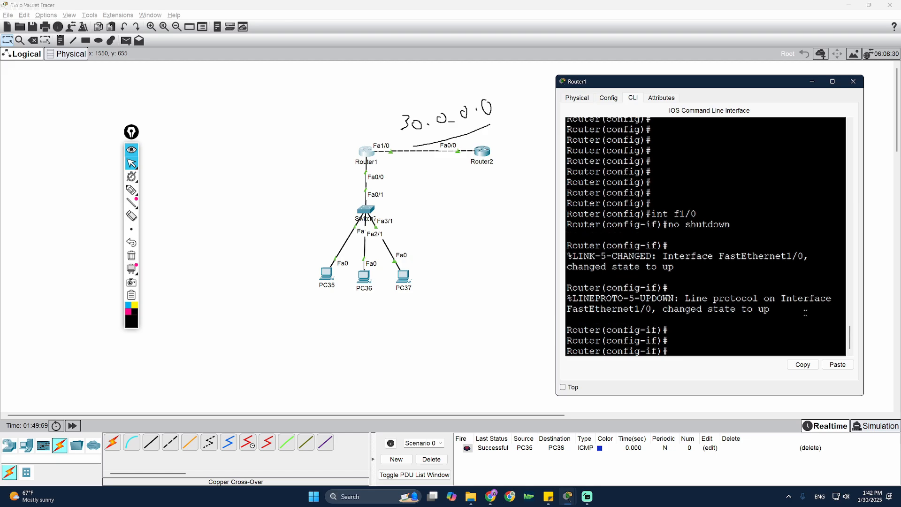
type("ip add 30.0.0.1 25")
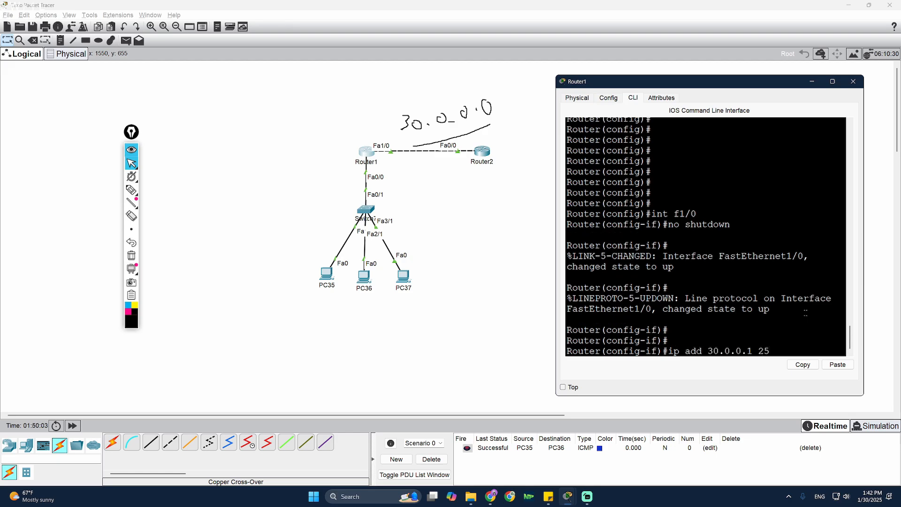
type("5.0.0.0")
key("Return")
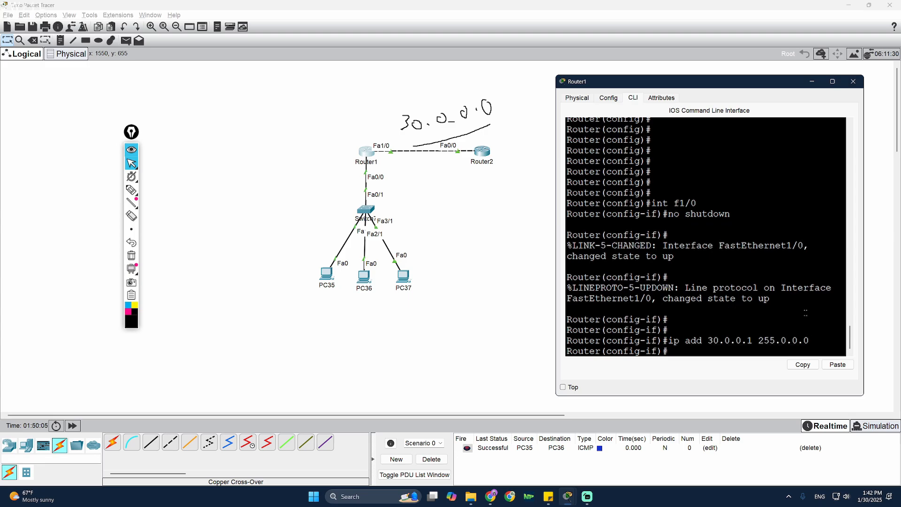
left_click(482, 156)
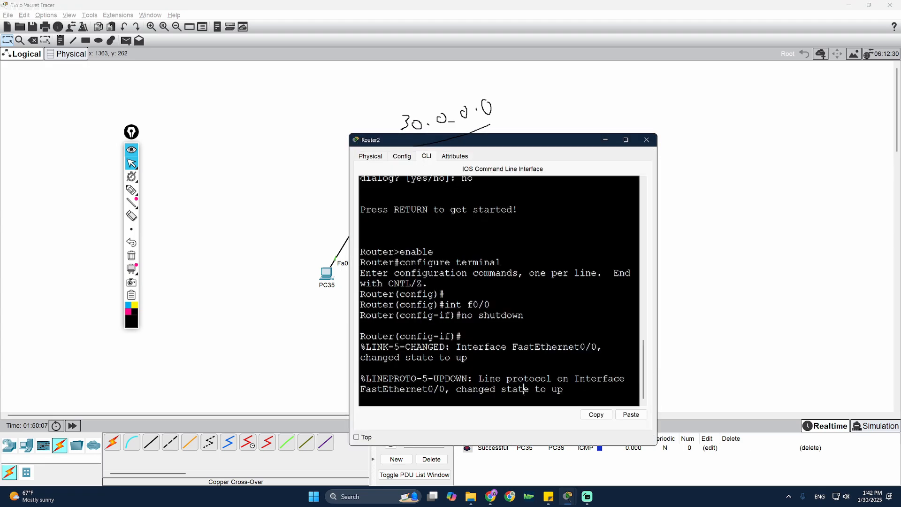
- Give Router2's Fa0/0 the address 30.0.0.2 255.0.0.0 and close its window
left_click_drag(516, 140, 699, 119)
key("Return")
key("Return")
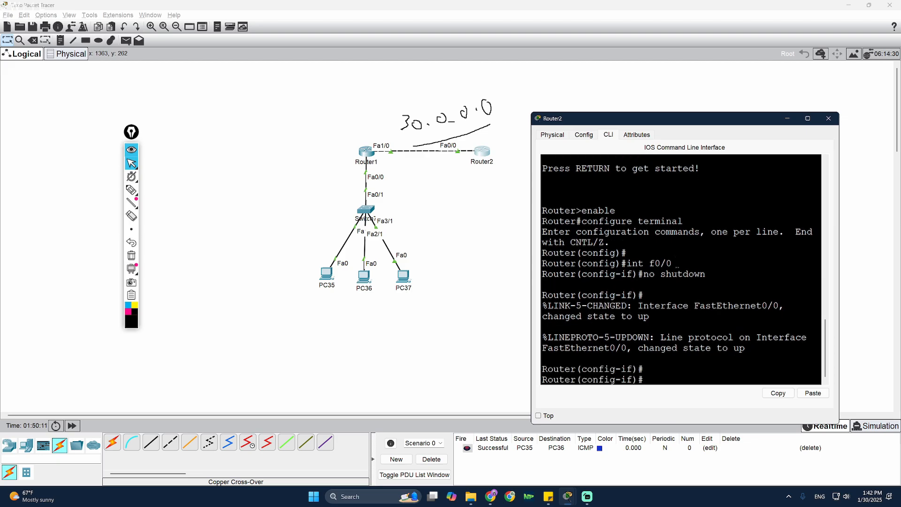
type("ip add 30.0.0.2 255")
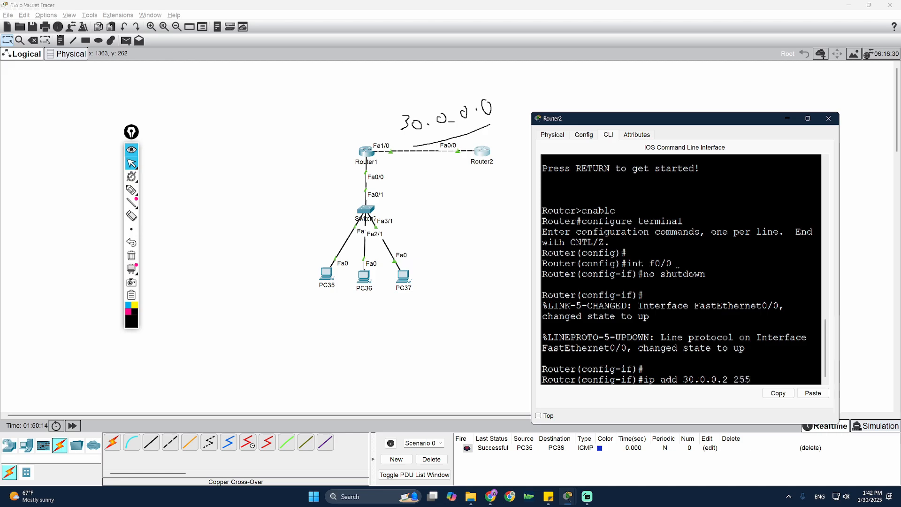
type(".0.0.0")
key("Return")
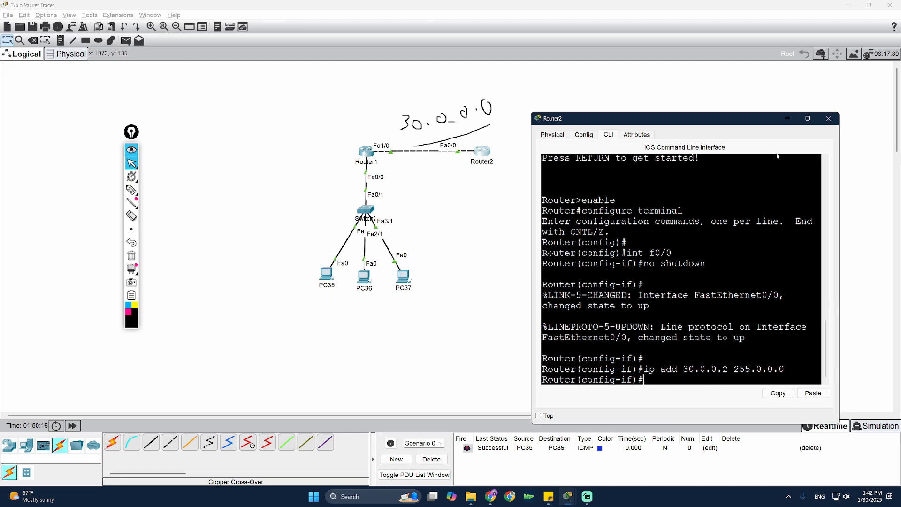
left_click(829, 118)
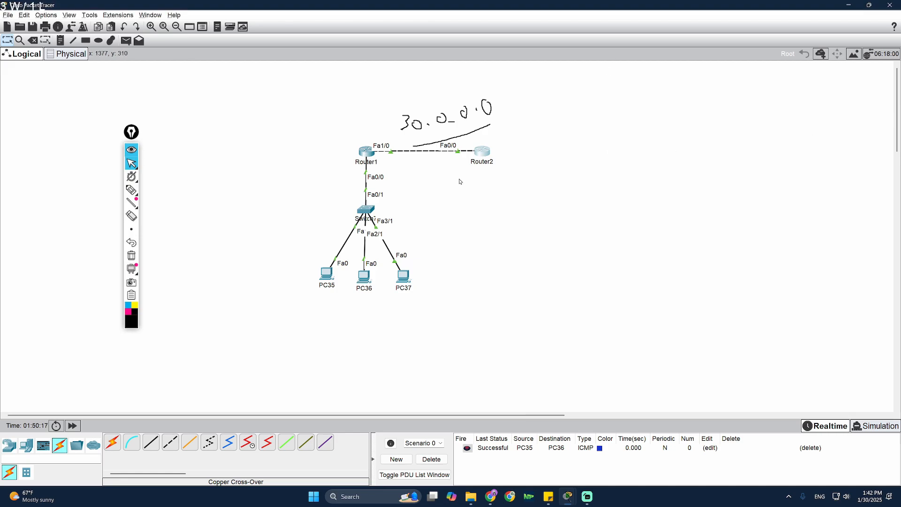
- Send a simple ICMP ping PDU from Router1 to Router2
left_click(129, 41)
left_click(366, 151)
left_click(484, 154)
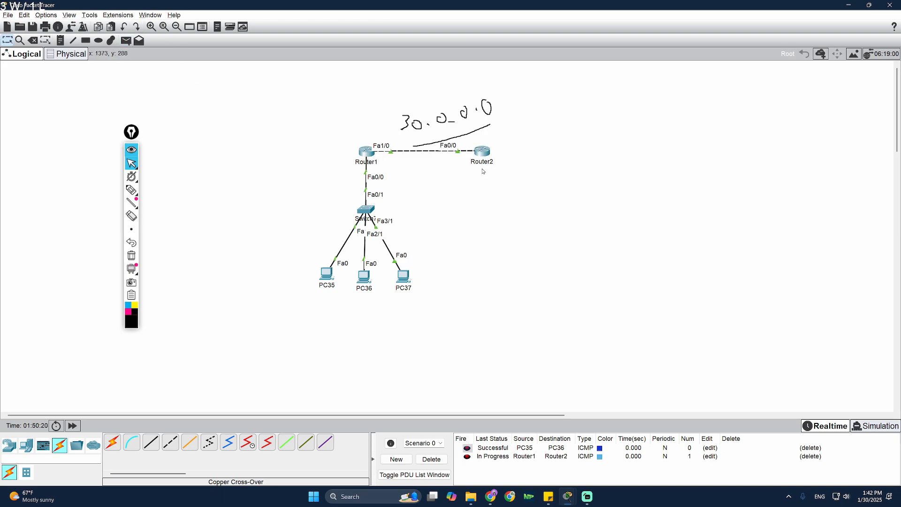
left_click(469, 458)
- Add a second simple ping PDU from Router2 to PC37
mouse_move(135, 208)
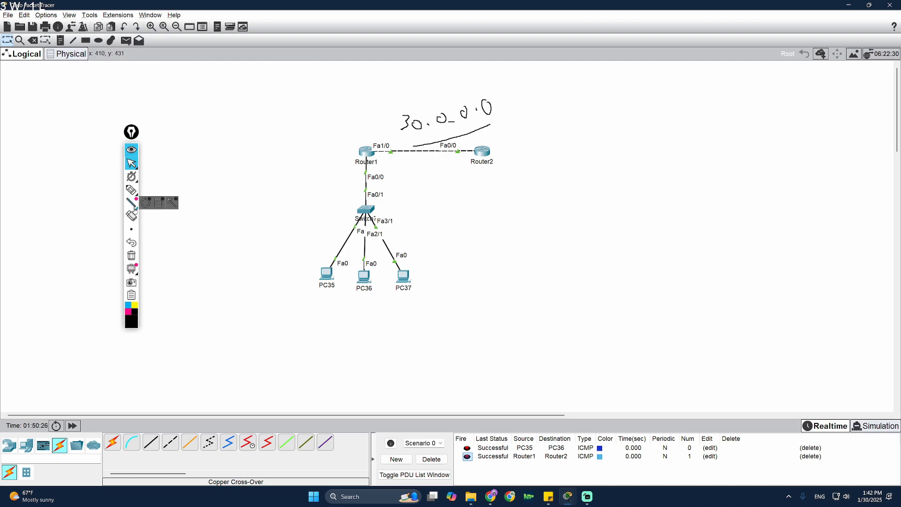
left_click(128, 41)
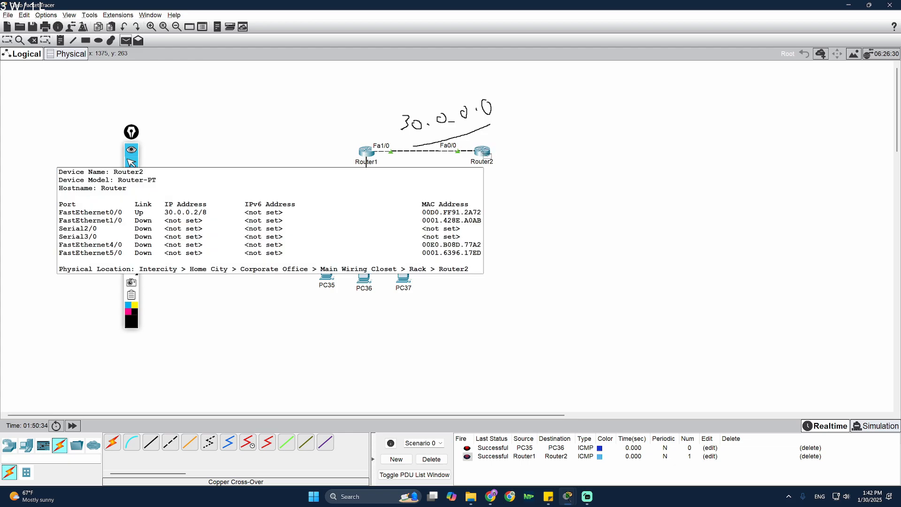
left_click(484, 152)
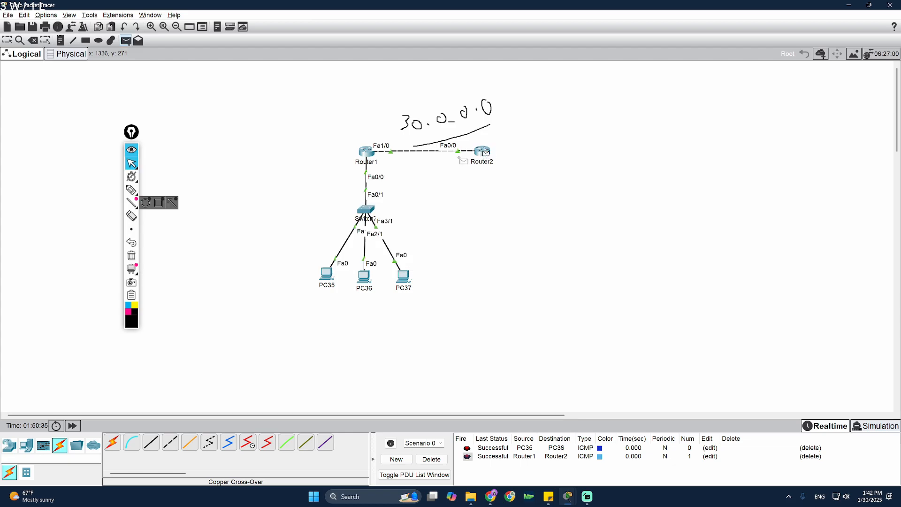
left_click(405, 278)
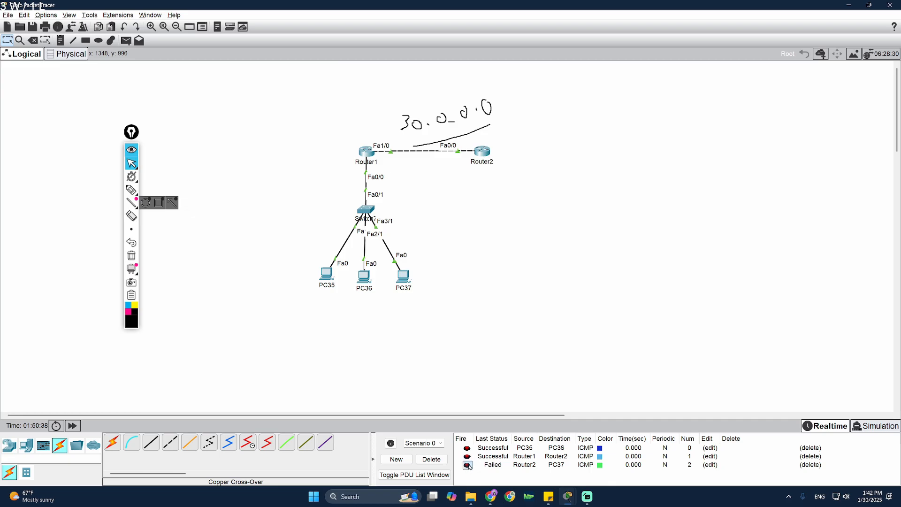
- Sketch circles around PC35–PC37 and Router2, and handwrite Protocol, RIP, EIGRP, OSPF with a double-headed arrow
mouse_move(132, 190)
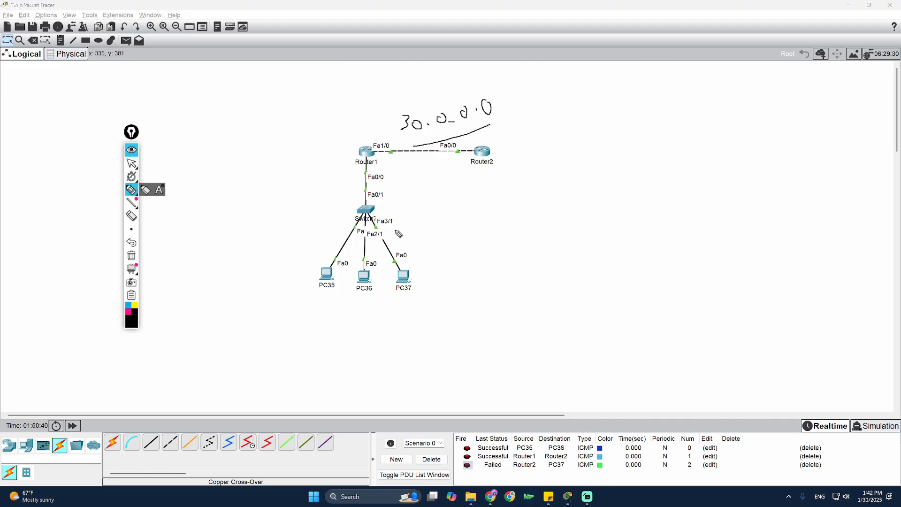
mouse_move(416, 234)
left_mouse_down()
mouse_move(286, 260)
mouse_move(416, 232)
left_mouse_up()
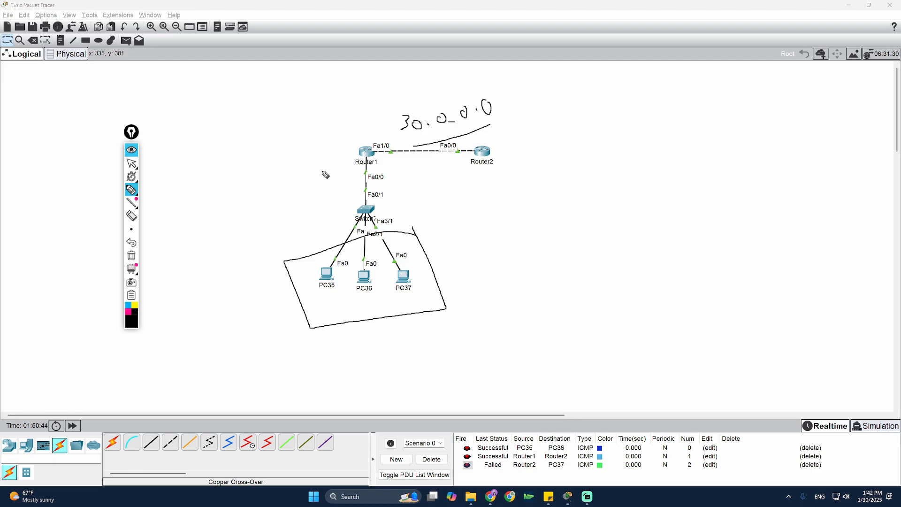
left_click_drag(477, 140, 490, 124)
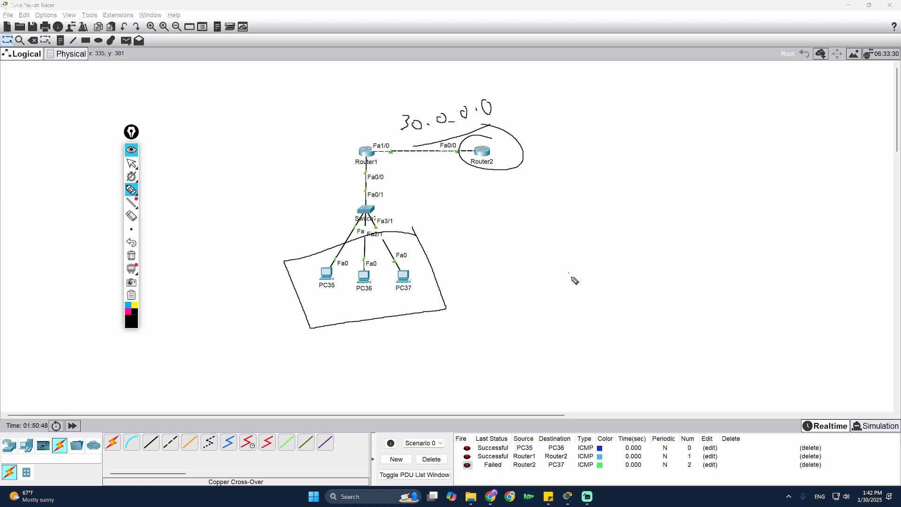
mouse_move(570, 266)
left_mouse_down()
mouse_move(583, 284)
mouse_move(616, 277)
mouse_move(675, 232)
mouse_move(665, 237)
mouse_move(669, 220)
mouse_move(681, 230)
mouse_move(652, 281)
left_mouse_up()
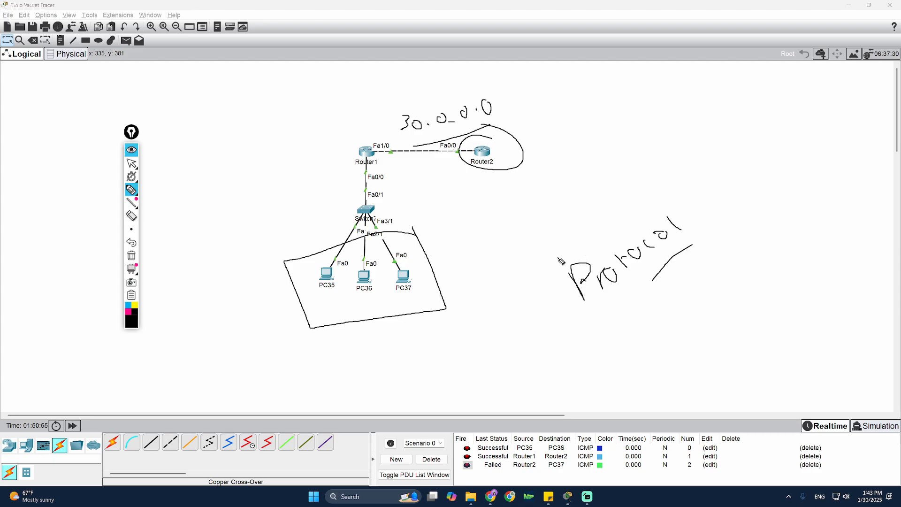
mouse_move(515, 205)
left_mouse_down()
mouse_move(536, 217)
mouse_move(548, 209)
mouse_move(560, 242)
mouse_move(593, 233)
mouse_move(606, 195)
left_mouse_up()
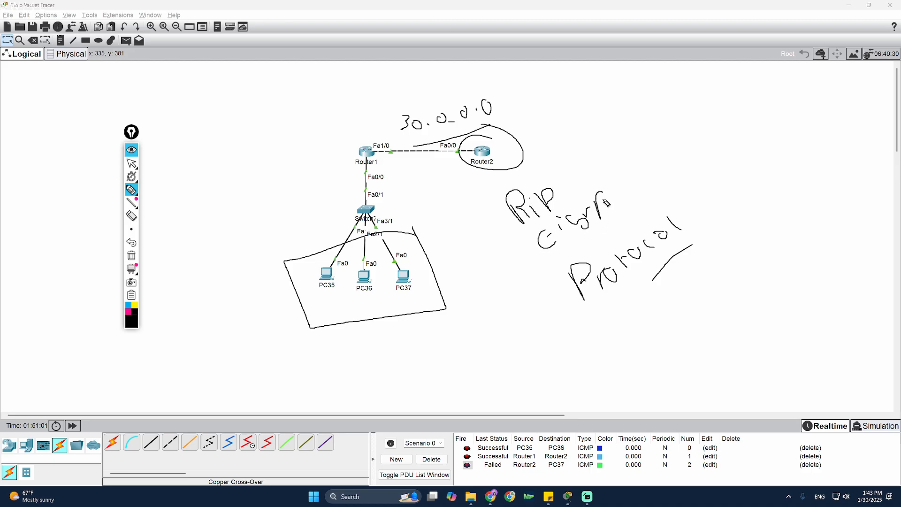
mouse_move(604, 162)
left_mouse_down()
mouse_move(631, 163)
mouse_move(633, 149)
left_mouse_up()
mouse_move(653, 112)
left_mouse_down()
mouse_move(659, 132)
mouse_move(620, 226)
mouse_move(626, 237)
left_mouse_up()
left_click_drag(688, 149, 705, 165)
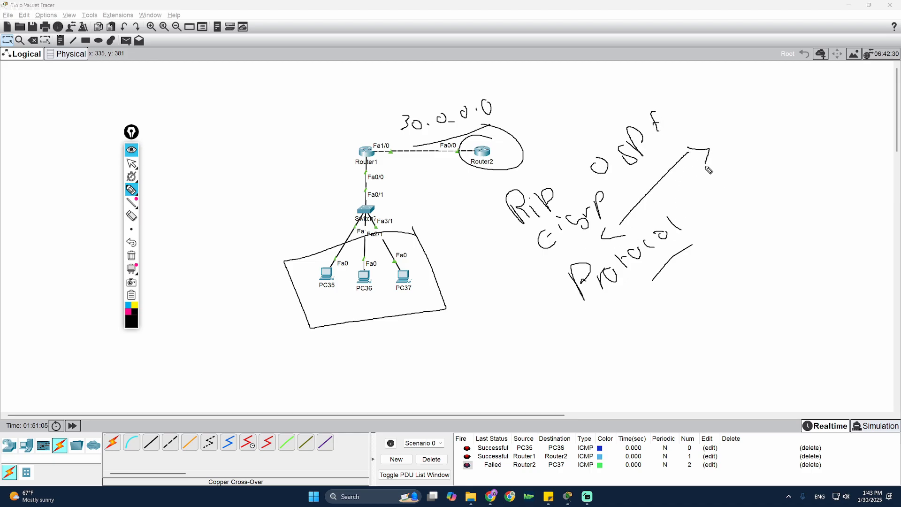
- Erase all canvas sketches and bring up the sticky note of router CLI commands
left_click(132, 255)
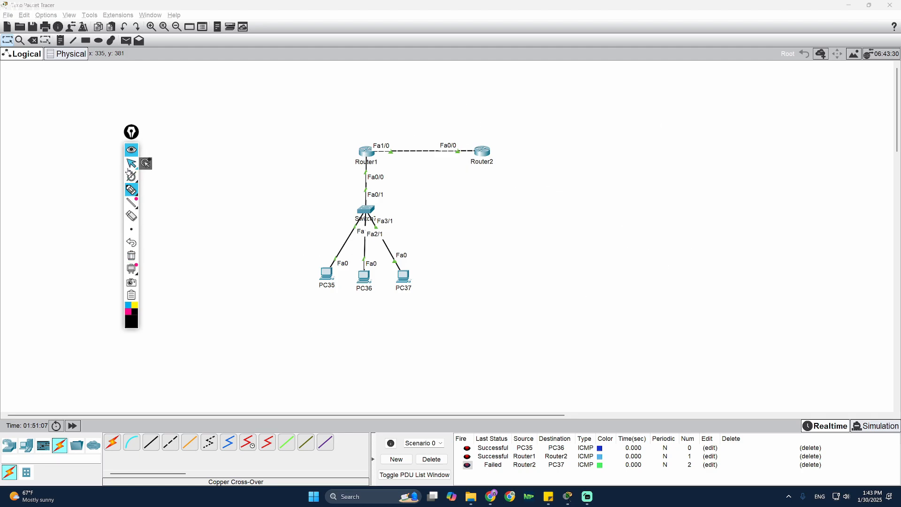
left_click(131, 163)
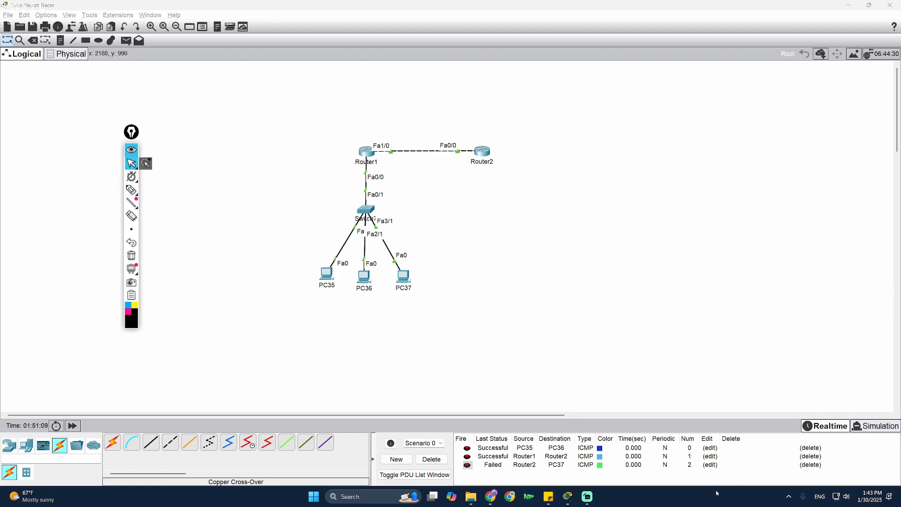
left_click(548, 497)
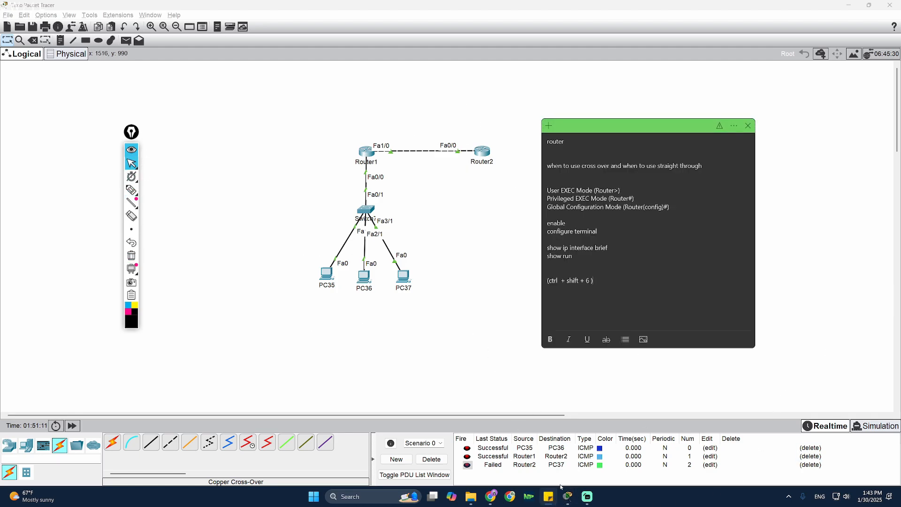